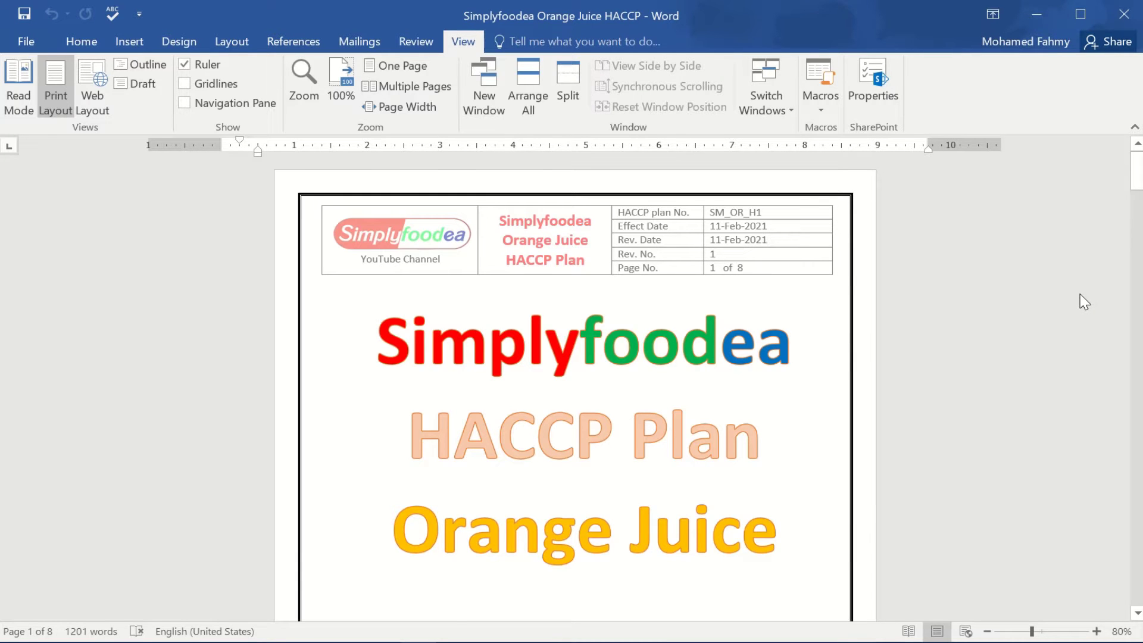
# Scroll up and down through the HACCP document to review its contents.
pyautogui.scroll(-3, 1083, 294)
pyautogui.scroll(-3, 1083, 295)
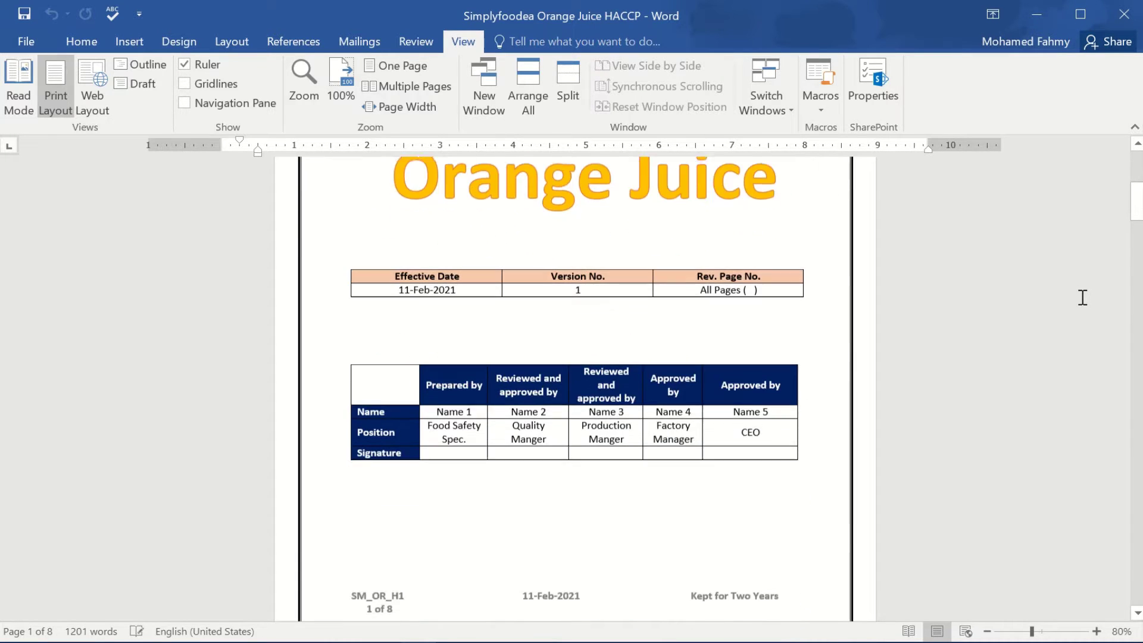
pyautogui.scroll(-2, 1083, 296)
pyautogui.keyDown('ctrl'); pyautogui.scroll(3, 1083, 295); pyautogui.keyUp('ctrl')
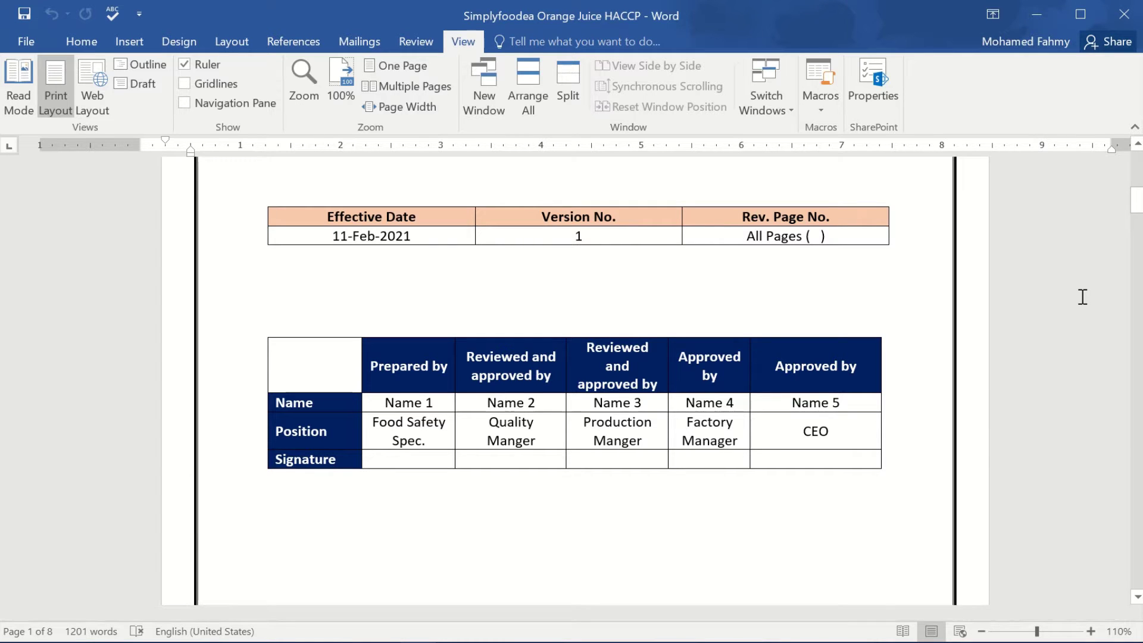
pyautogui.scroll(10, 1082, 297)
pyautogui.scroll(2, 1082, 296)
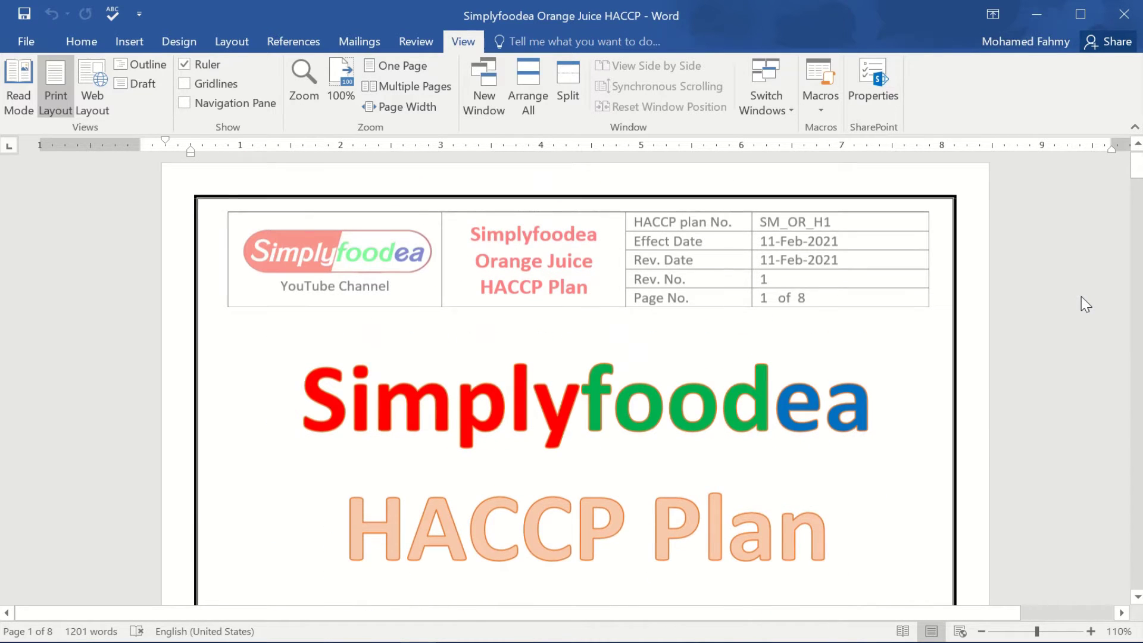
pyautogui.scroll(-3, 1081, 296)
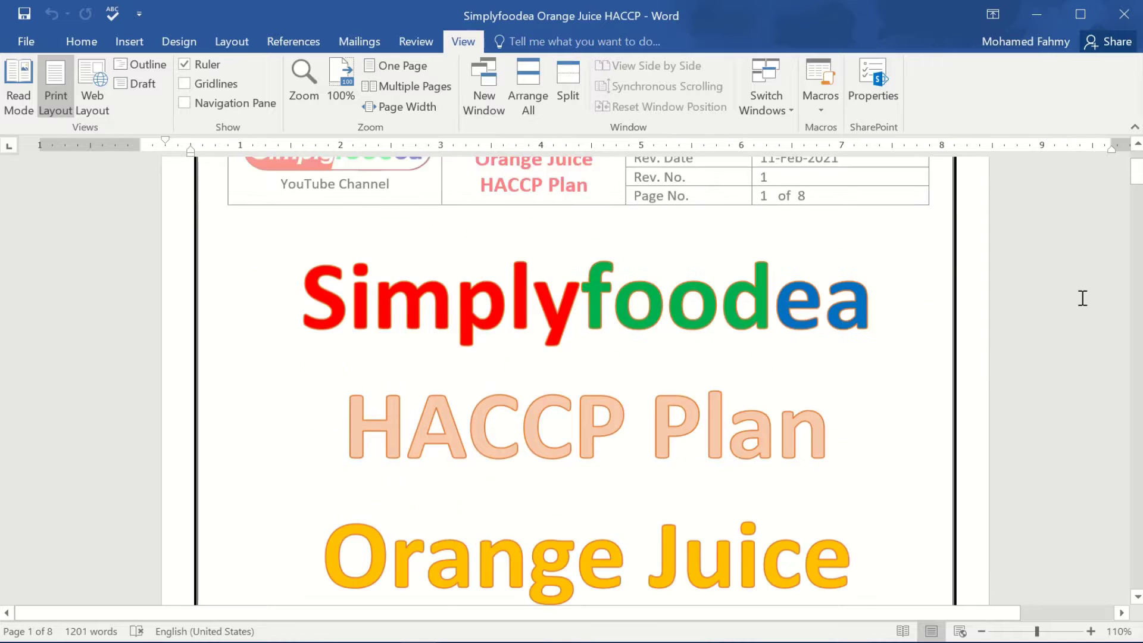
pyautogui.scroll(-3, 1082, 297)
pyautogui.scroll(-2, 1083, 298)
pyautogui.scroll(3, 1083, 297)
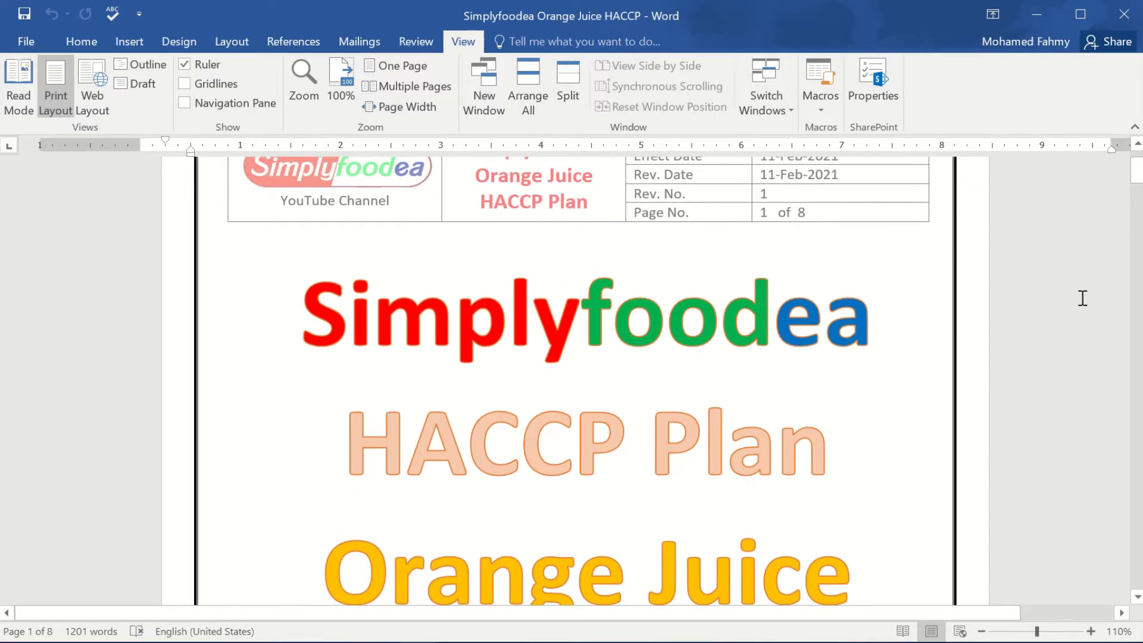
pyautogui.keyDown('ctrl'); pyautogui.scroll(-2, 1082, 298); pyautogui.keyUp('ctrl')
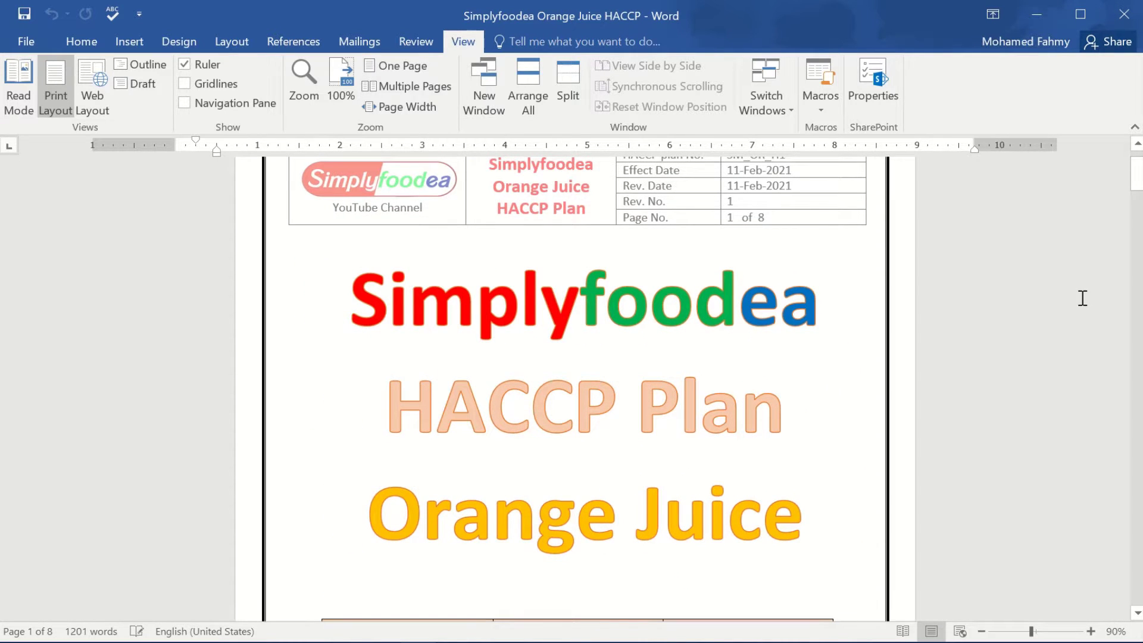
pyautogui.scroll(2, 1083, 298)
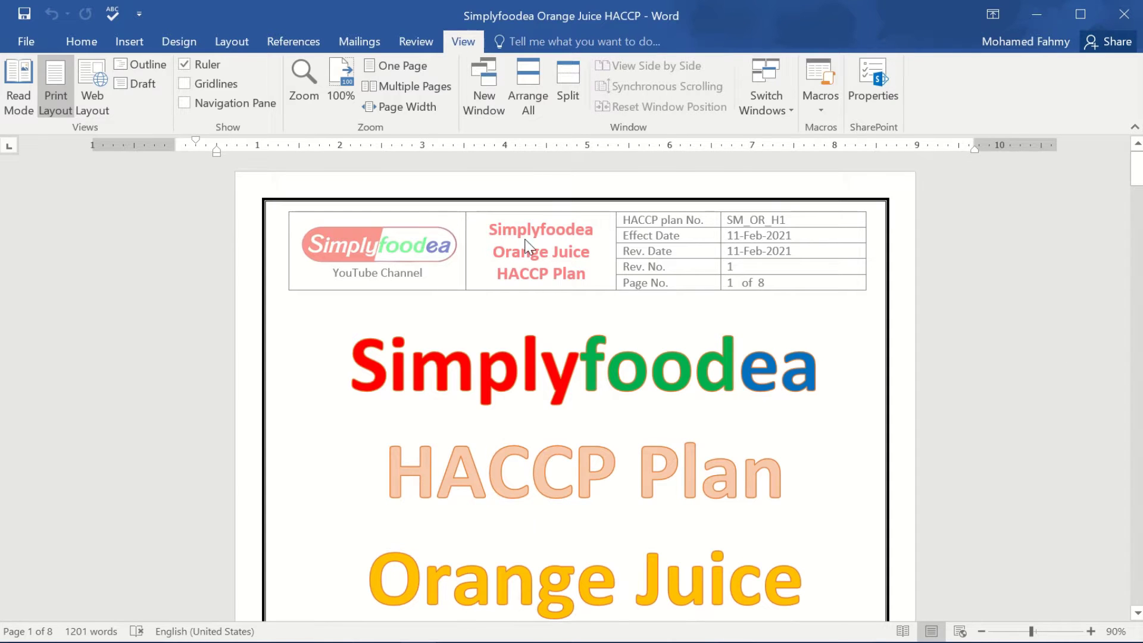
pyautogui.scroll(-2, 577, 270)
pyautogui.scroll(-2, 557, 204)
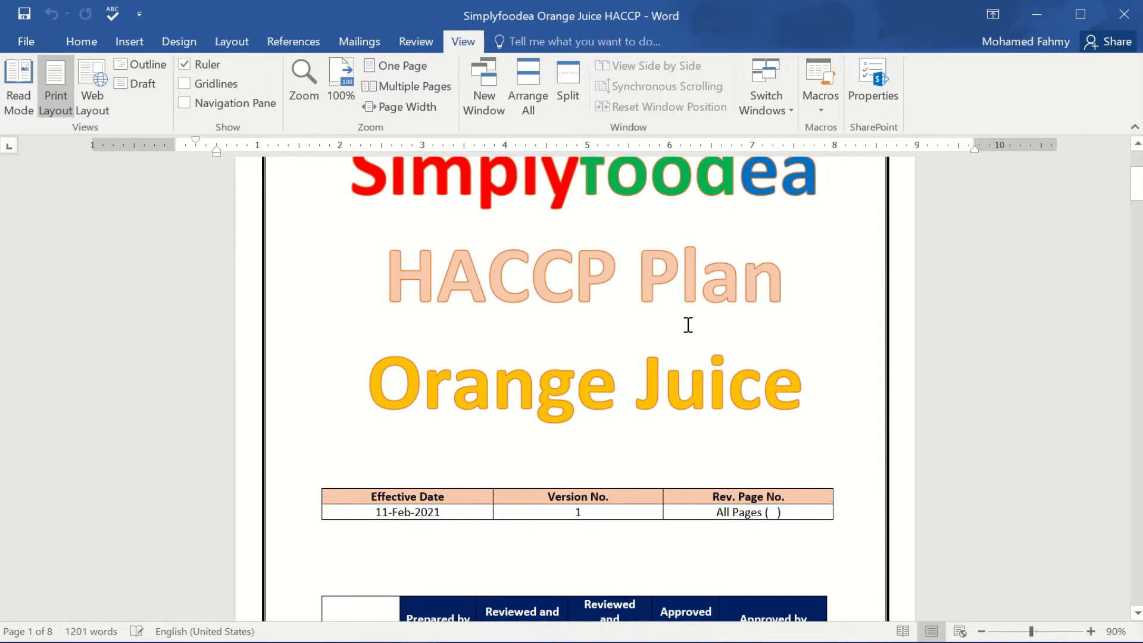
pyautogui.scroll(-3, 672, 338)
pyautogui.scroll(-3, 655, 333)
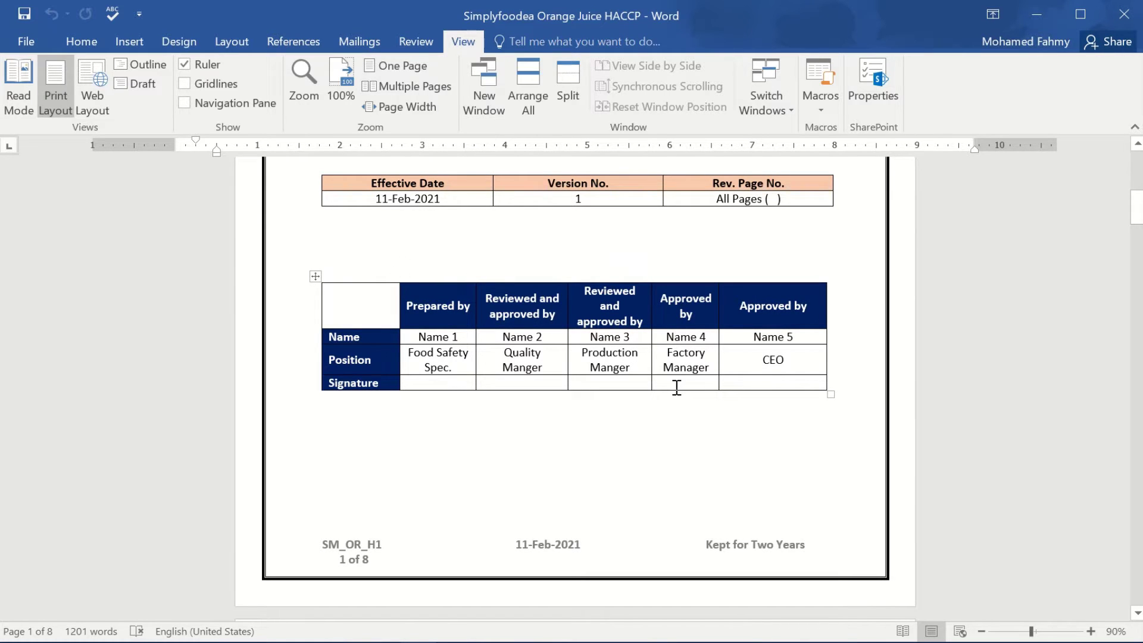
pyautogui.scroll(-5, 587, 484)
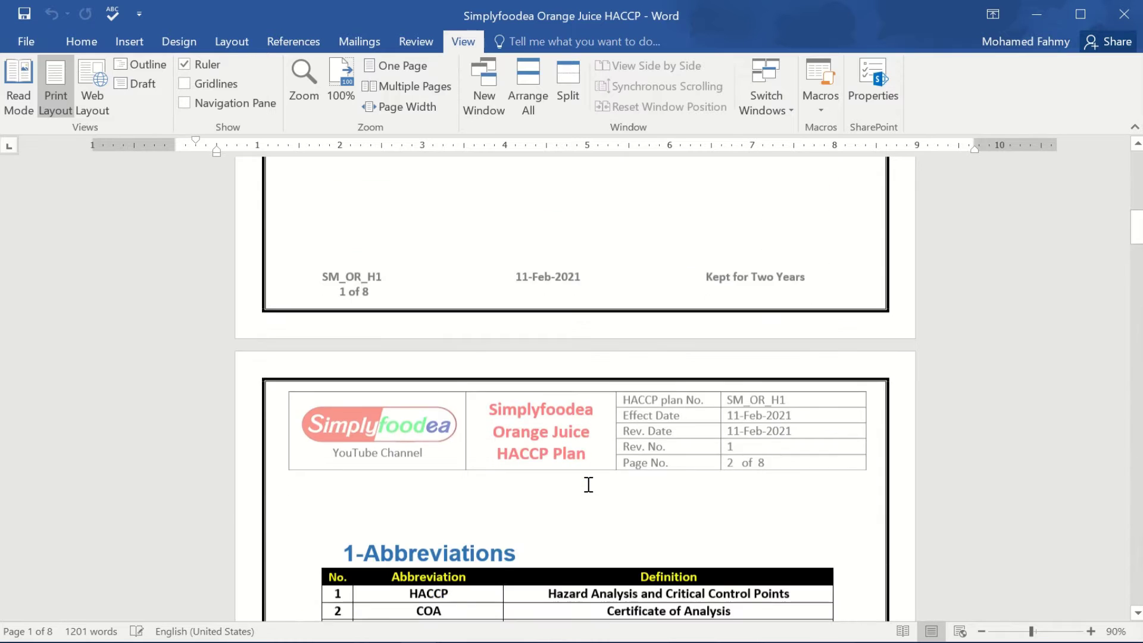
pyautogui.scroll(1, 587, 484)
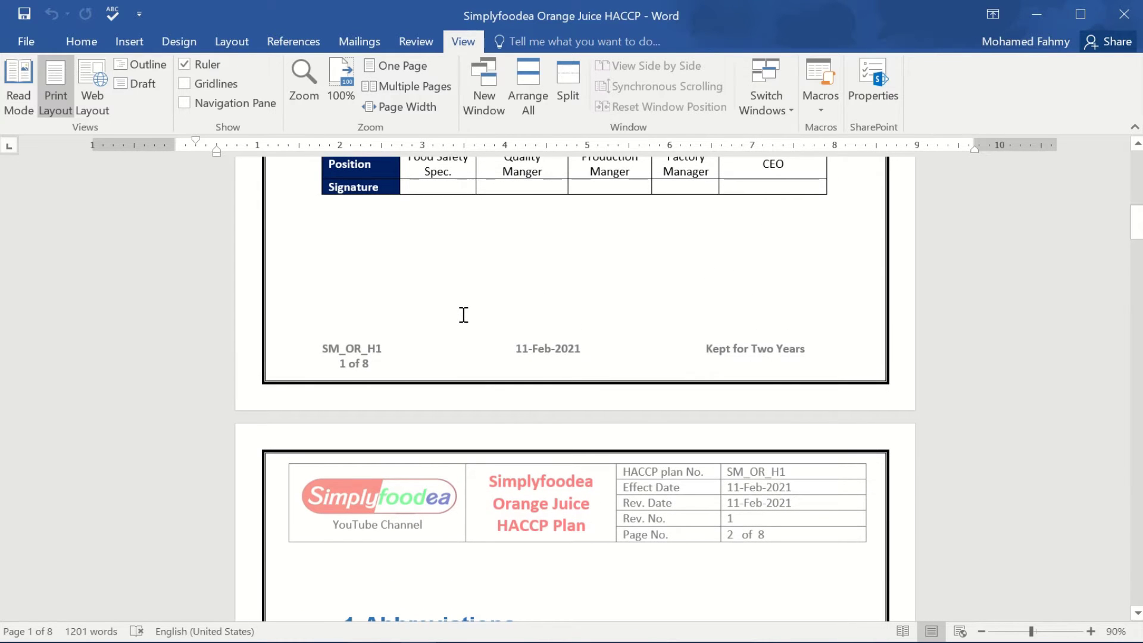
pyautogui.scroll(4, 401, 304)
pyautogui.scroll(4, 440, 187)
pyautogui.scroll(-2, 471, 343)
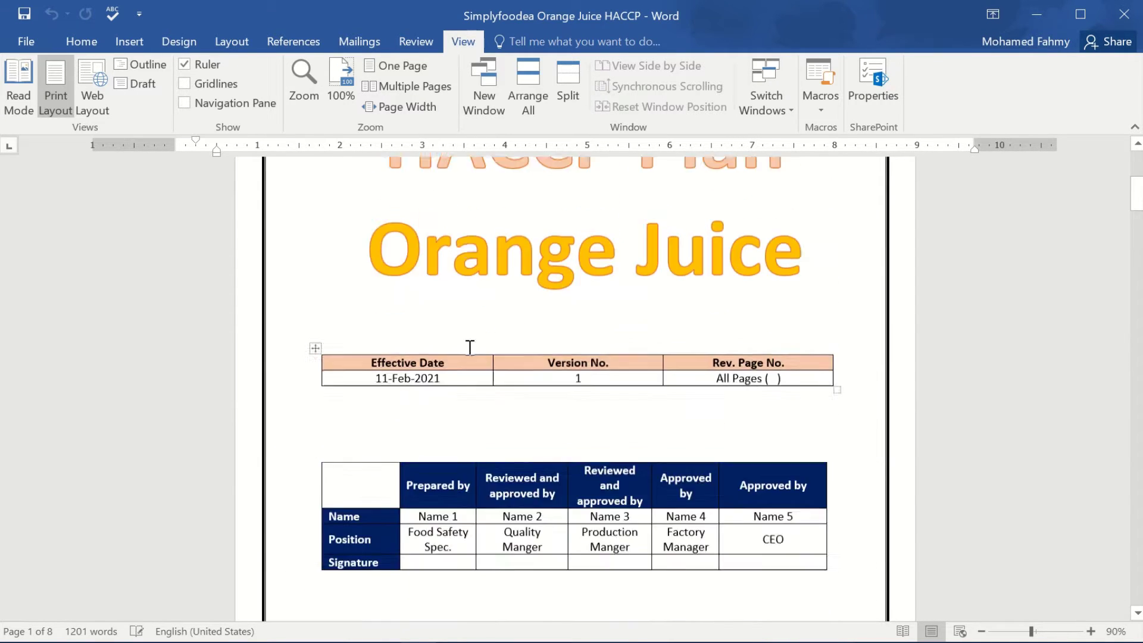
pyautogui.scroll(-5, 470, 342)
pyautogui.scroll(-4, 469, 350)
pyautogui.scroll(-3, 470, 349)
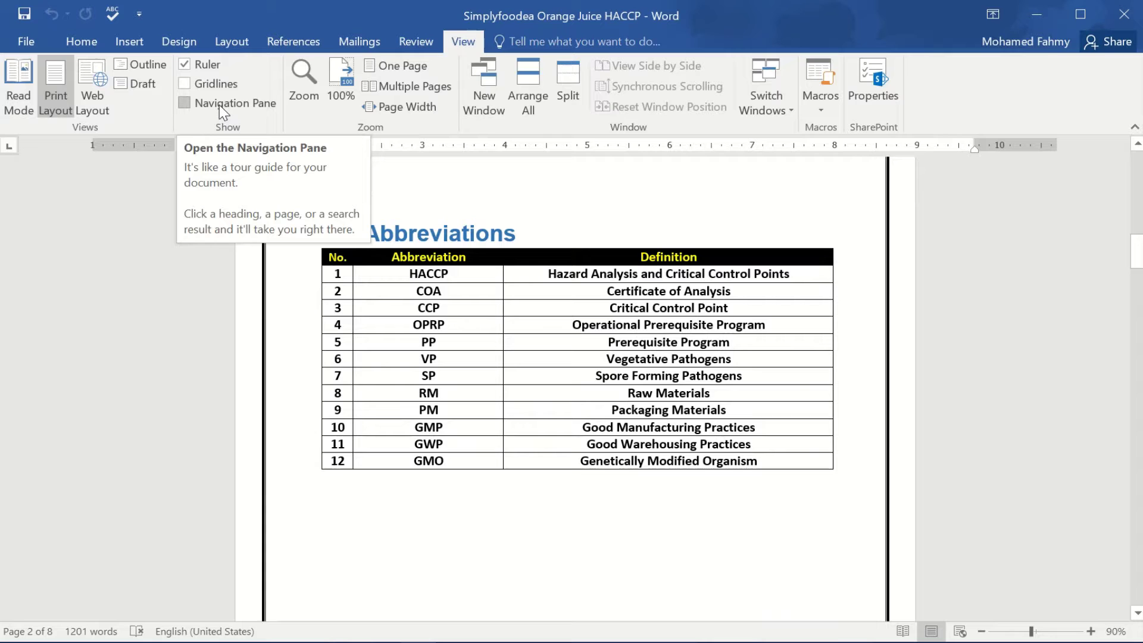
# Show the Navigation Pane, jump to the 12 steps of HACCP section, and narrow the pane.
pyautogui.click(219, 105)
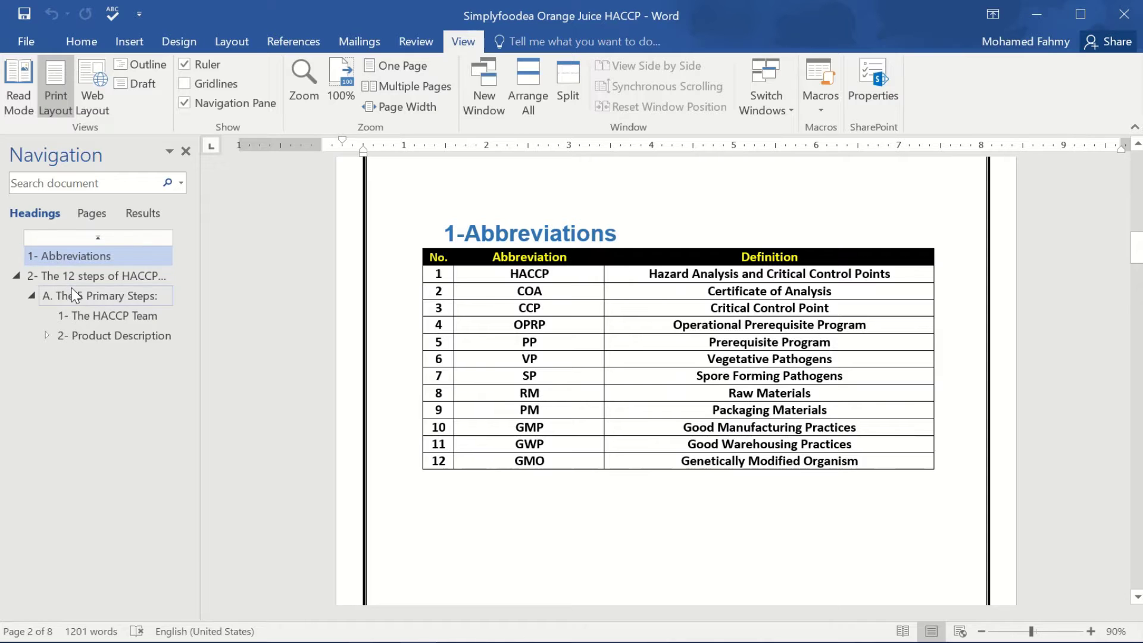
pyautogui.click(90, 276)
pyautogui.keyDown('ctrl'); pyautogui.scroll(-1, 627, 297); pyautogui.keyUp('ctrl')
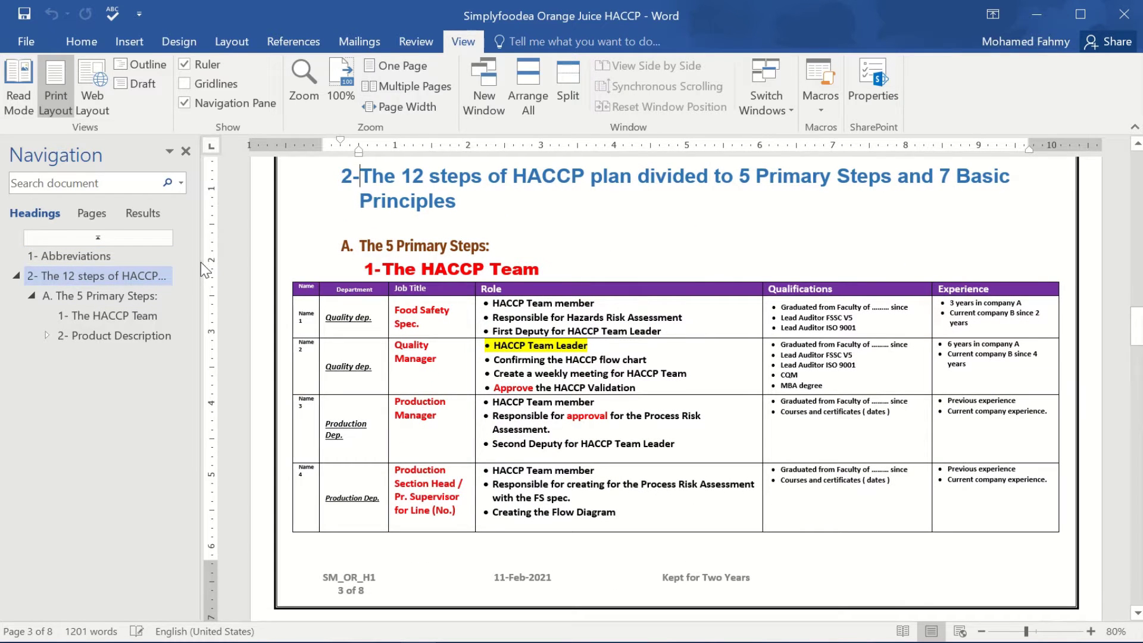
pyautogui.moveTo(201, 262); pyautogui.dragTo(181, 264)
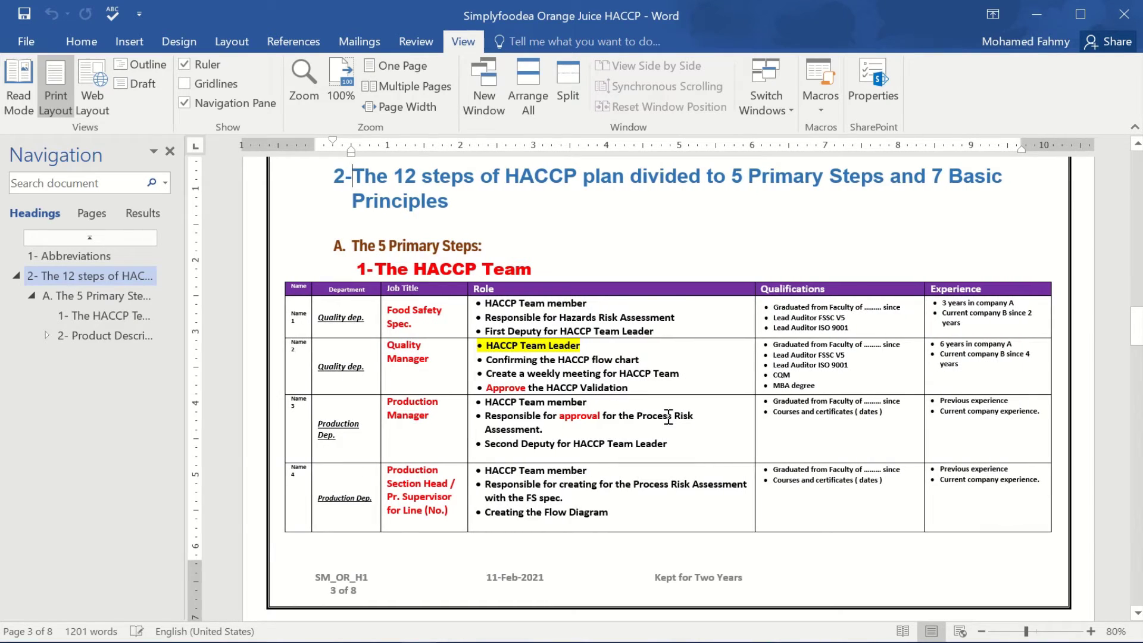
pyautogui.scroll(-5, 669, 416)
pyautogui.scroll(-5, 669, 417)
pyautogui.scroll(-4, 669, 417)
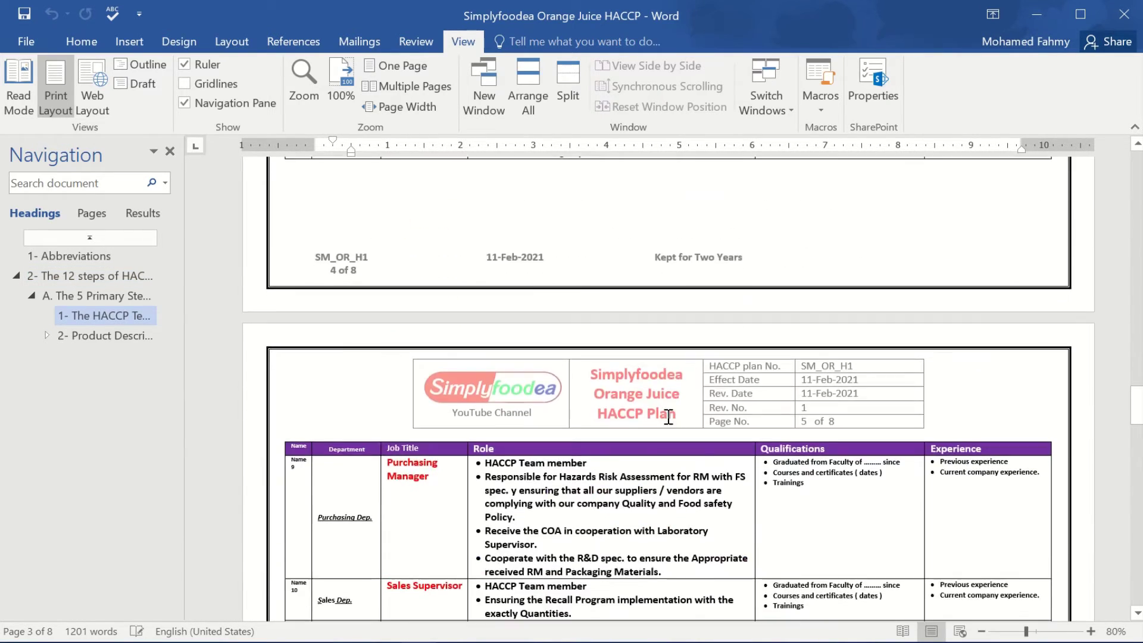
pyautogui.scroll(6, 668, 416)
pyautogui.scroll(6, 669, 417)
pyautogui.scroll(4, 669, 417)
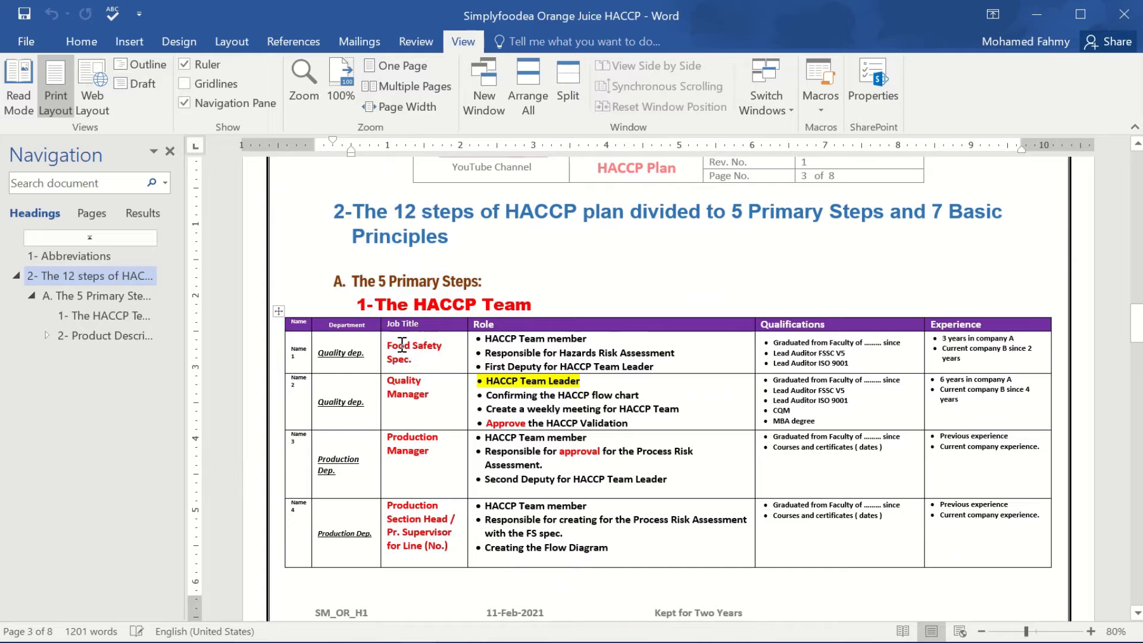
# Select the Warehouses Manager cell and give it Align Center alignment.
pyautogui.moveTo(402, 346)
pyautogui.mouseDown()
pyautogui.moveTo(441, 639)
pyautogui.moveTo(439, 204)
pyautogui.mouseUp()
pyautogui.scroll(-5, 454, 446)
pyautogui.scroll(-5, 447, 304)
pyautogui.scroll(-3, 447, 303)
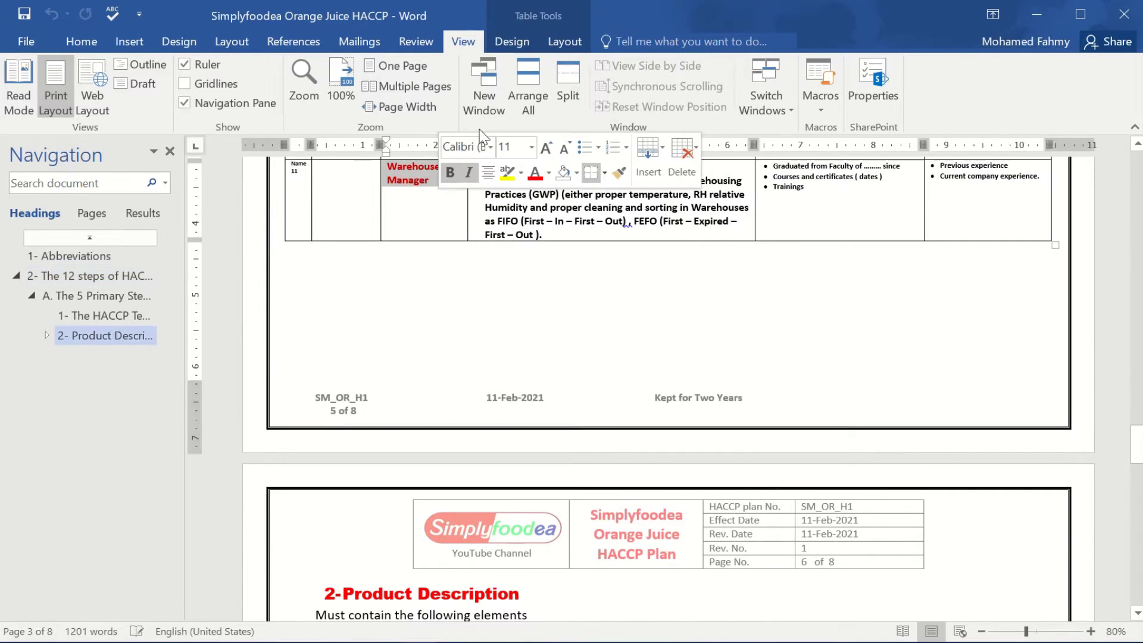
pyautogui.click(564, 41)
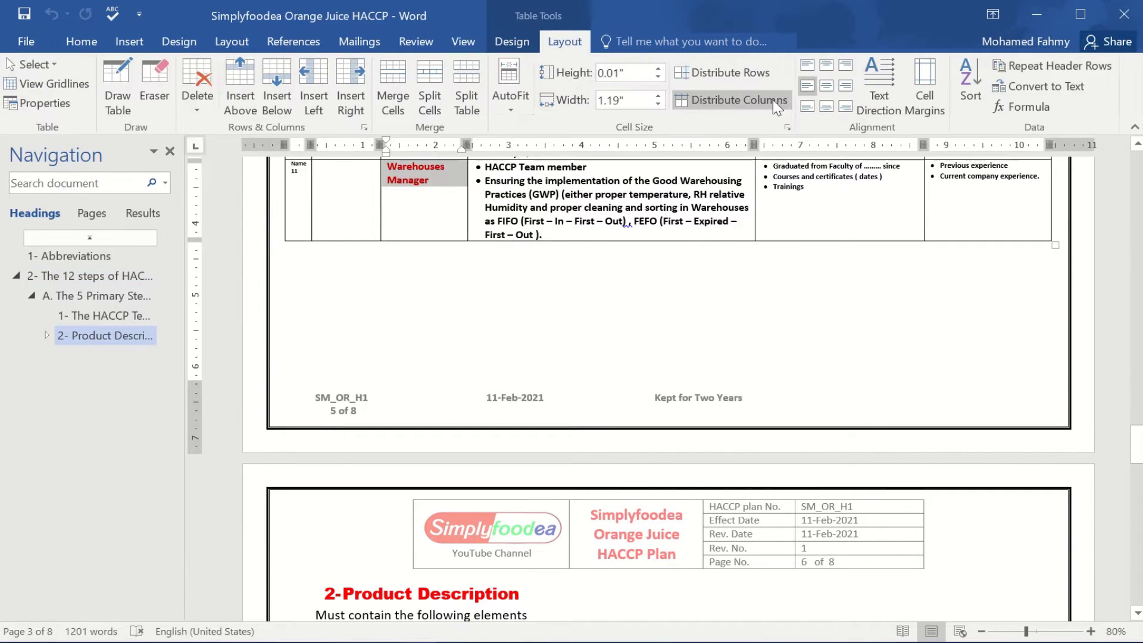
pyautogui.click(808, 108)
pyautogui.click(825, 88)
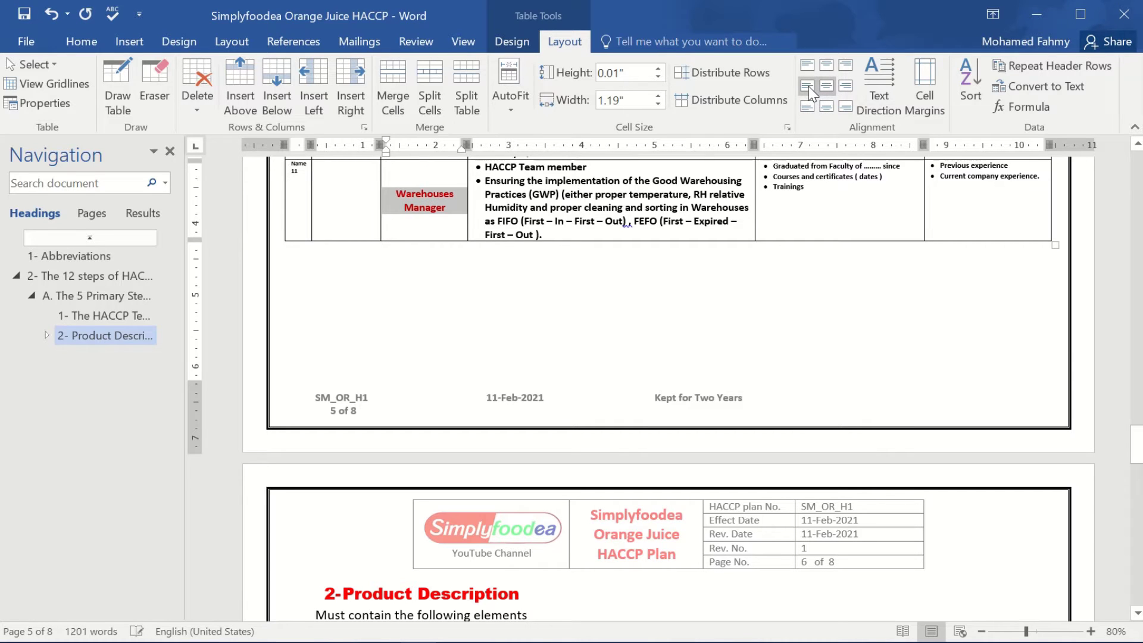
pyautogui.click(809, 87)
pyautogui.click(827, 87)
pyautogui.click(596, 320)
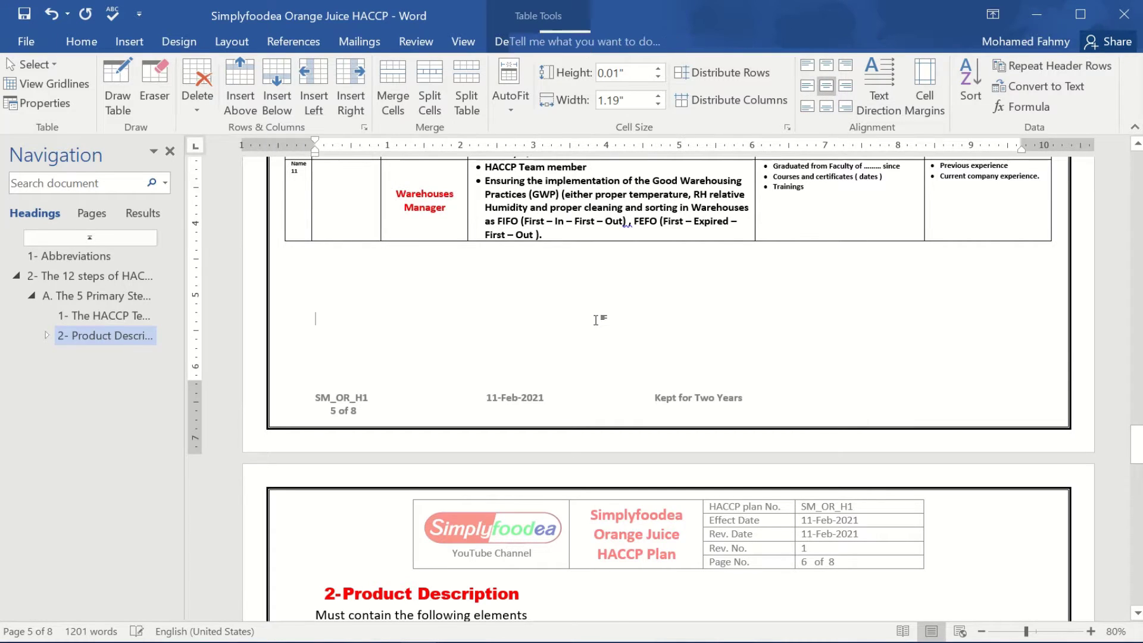
# Jump to the Product Description section and review it down to Target Market.
pyautogui.click(89, 336)
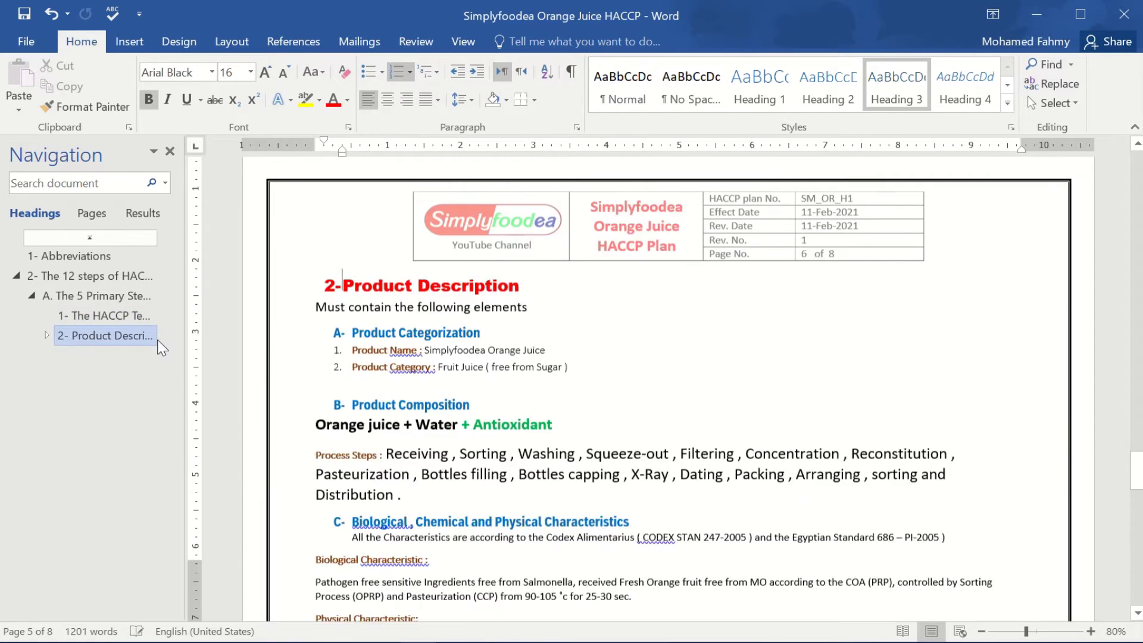
pyautogui.scroll(-1, 405, 208)
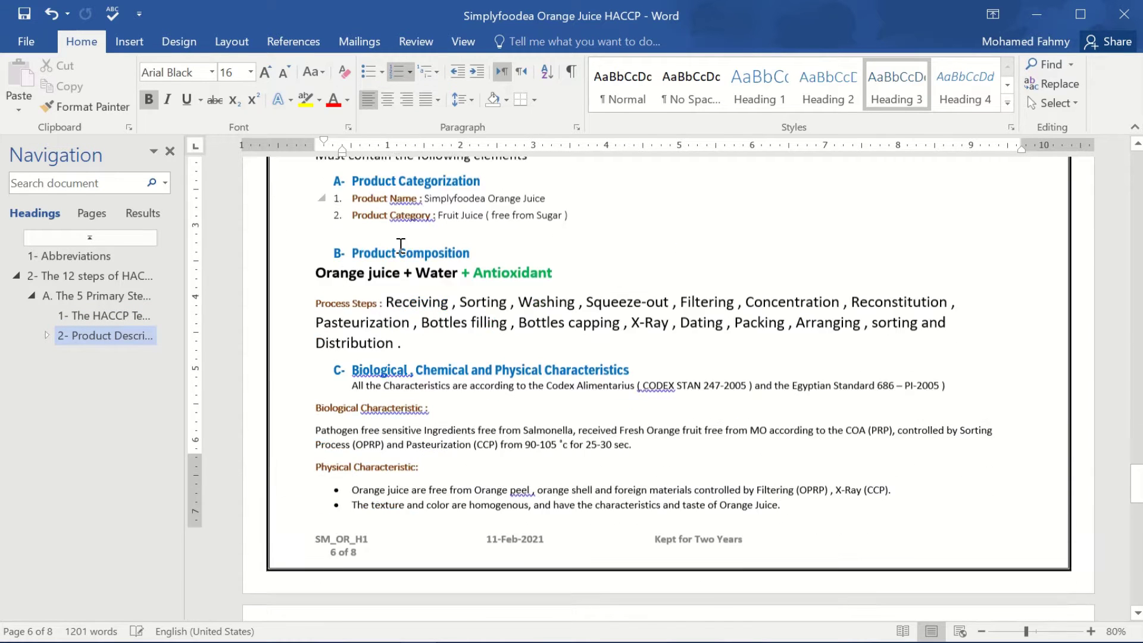
pyautogui.scroll(-4, 403, 232)
pyautogui.scroll(-3, 402, 257)
pyautogui.scroll(-4, 402, 259)
pyautogui.scroll(-3, 455, 363)
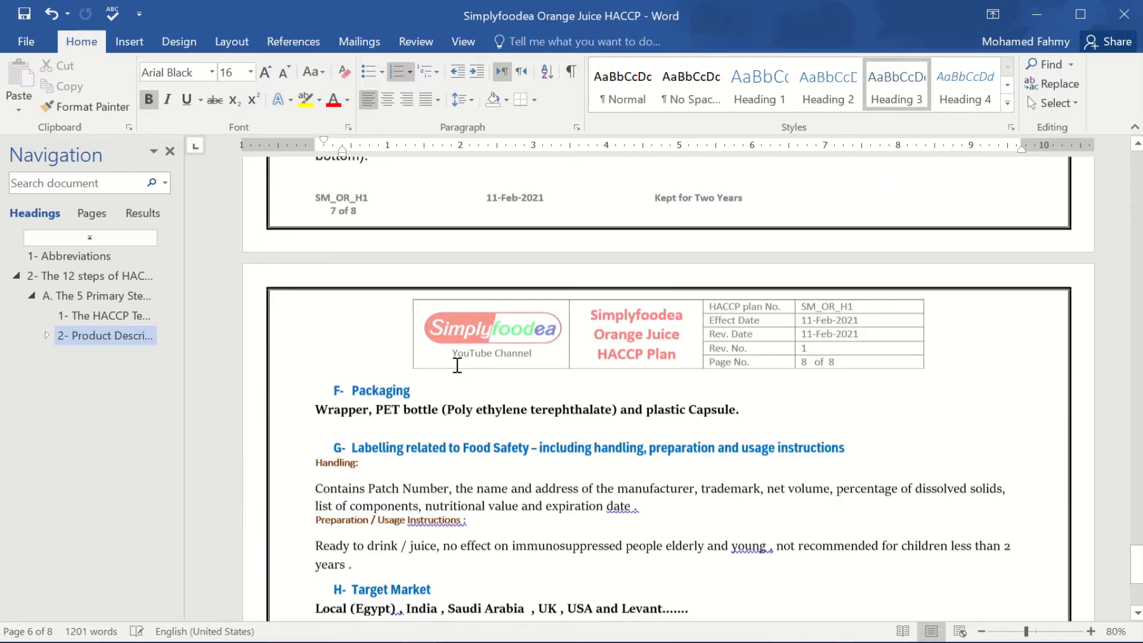
pyautogui.scroll(-3, 455, 437)
# Start a new page 9 after the Target Market countries, removing the automatic list number.
pyautogui.click(702, 369)
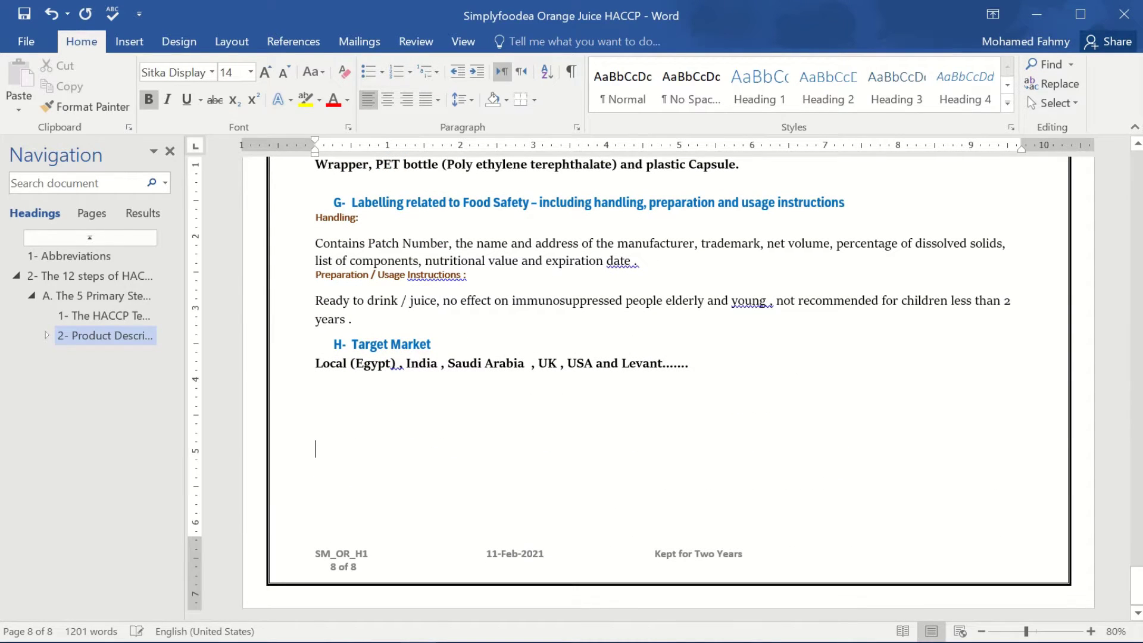
pyautogui.press('Return')
pyautogui.press('Return')
pyautogui.press('Return')
pyautogui.press('Return')
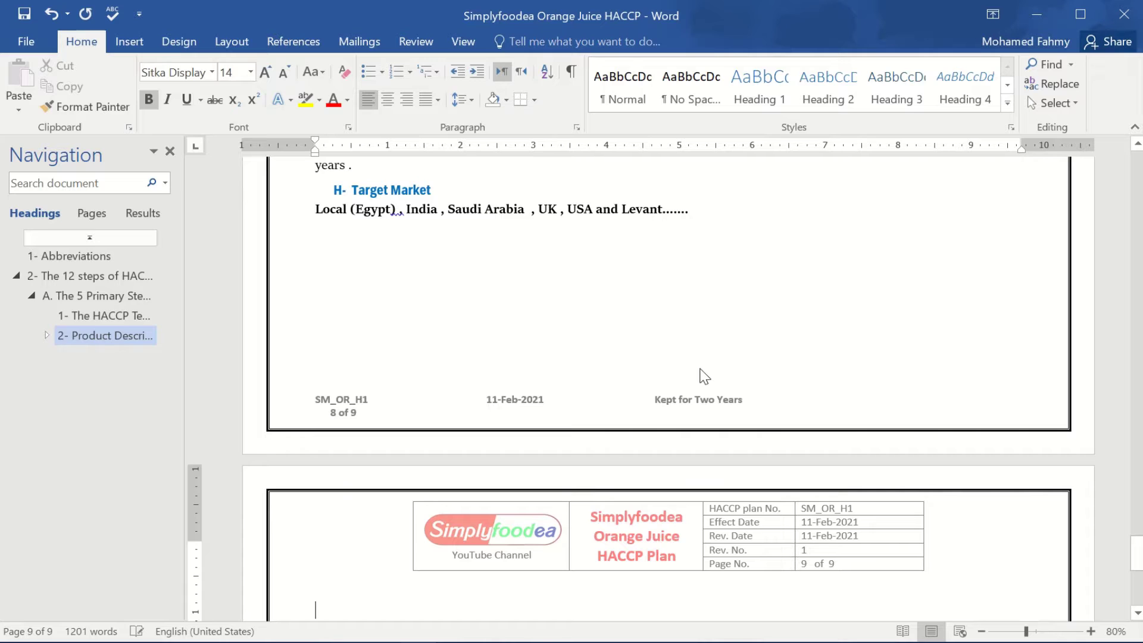
pyautogui.press('BackSpace')
pyautogui.write('-')
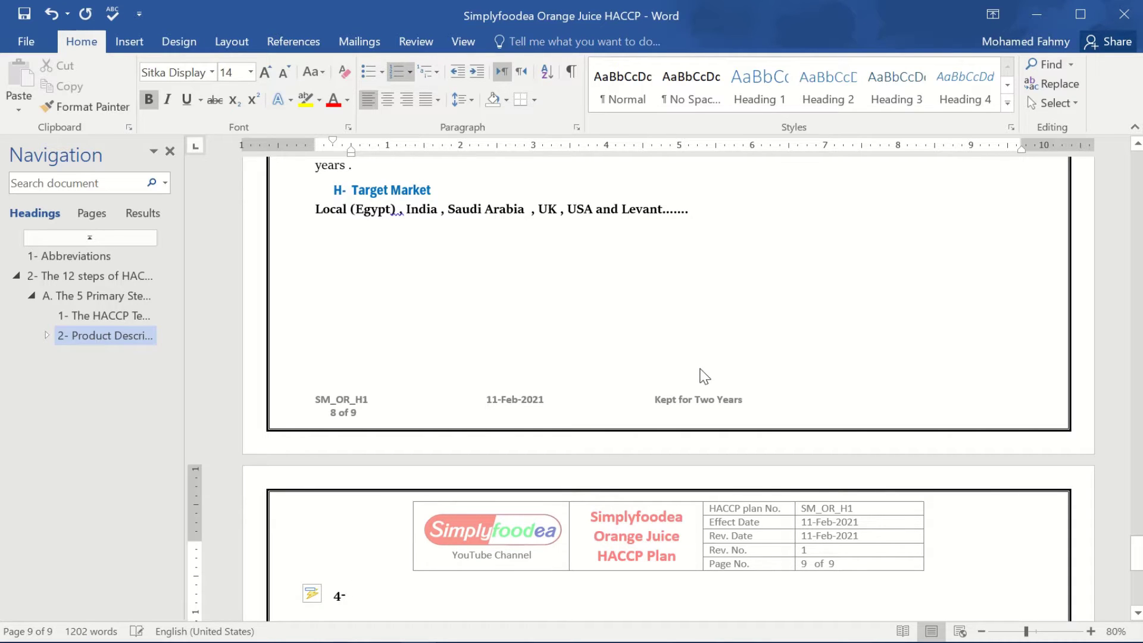
pyautogui.press('BackSpace')
# Enter the heading '3- The Flow Diagram' as plain text, with automatic numbering undone.
pyautogui.scroll(1, 684, 417)
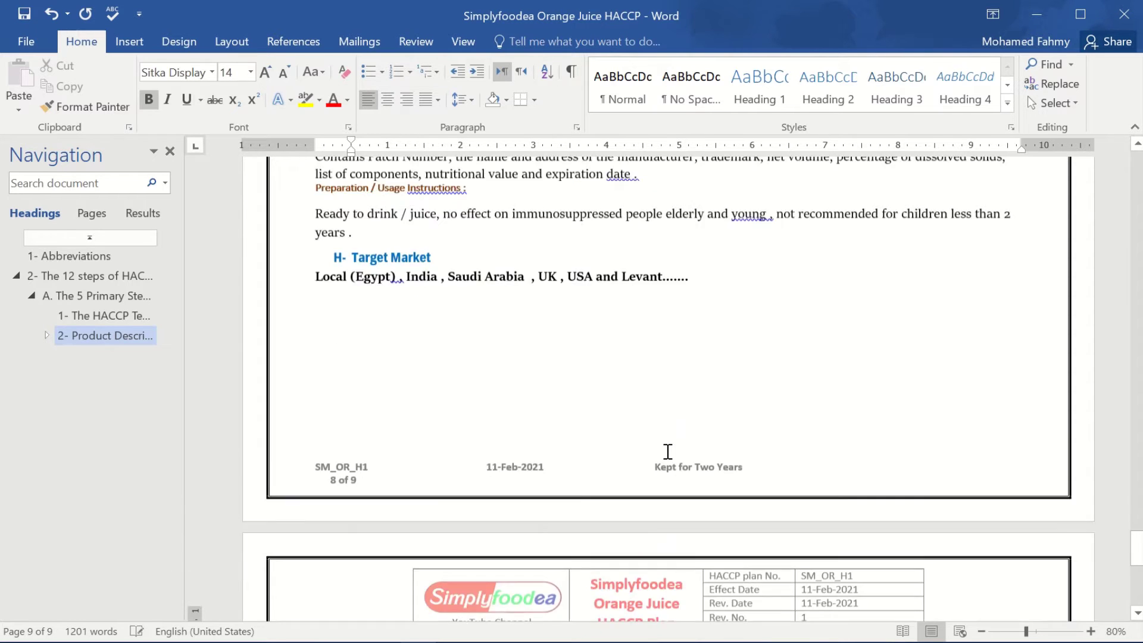
pyautogui.scroll(5, 670, 455)
pyautogui.scroll(-2, 669, 455)
pyautogui.scroll(-5, 669, 455)
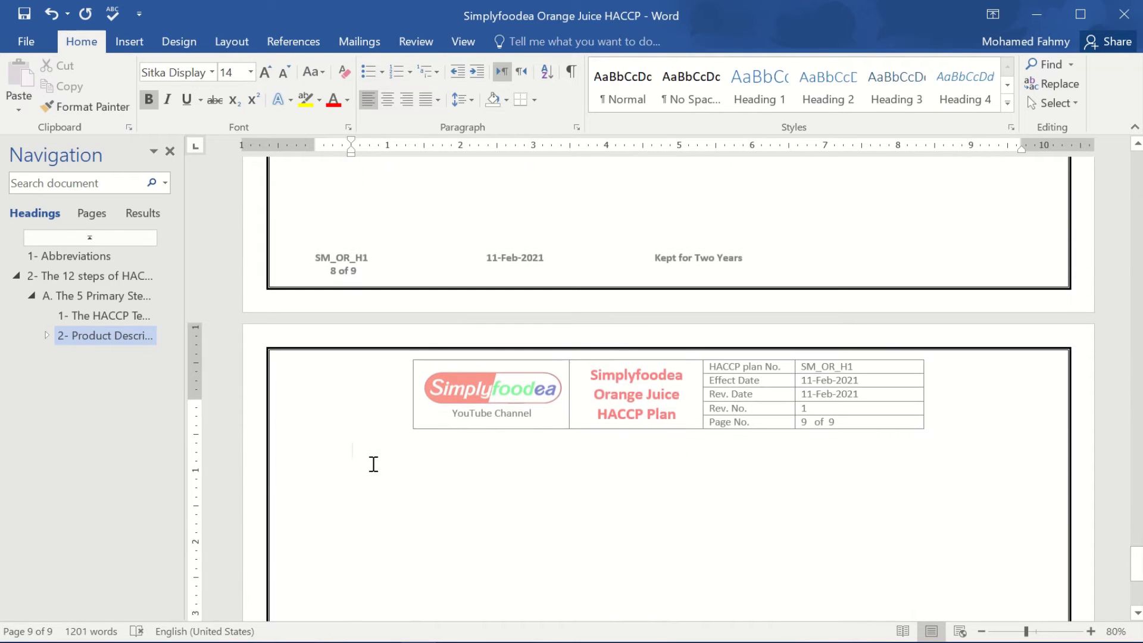
pyautogui.write('4-')
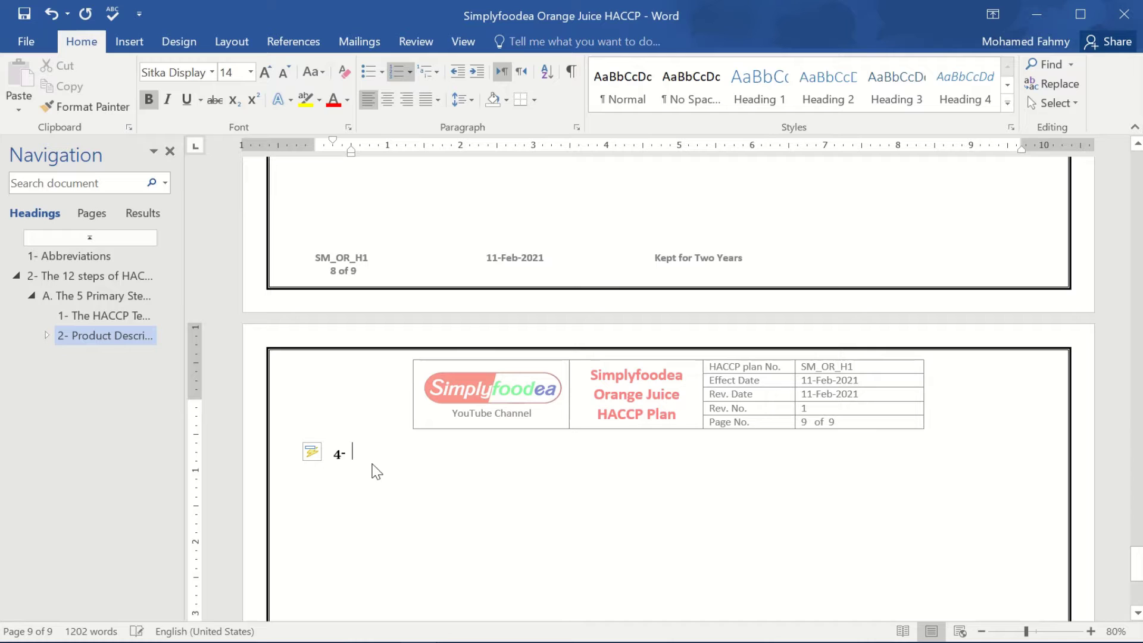
pyautogui.click(327, 452)
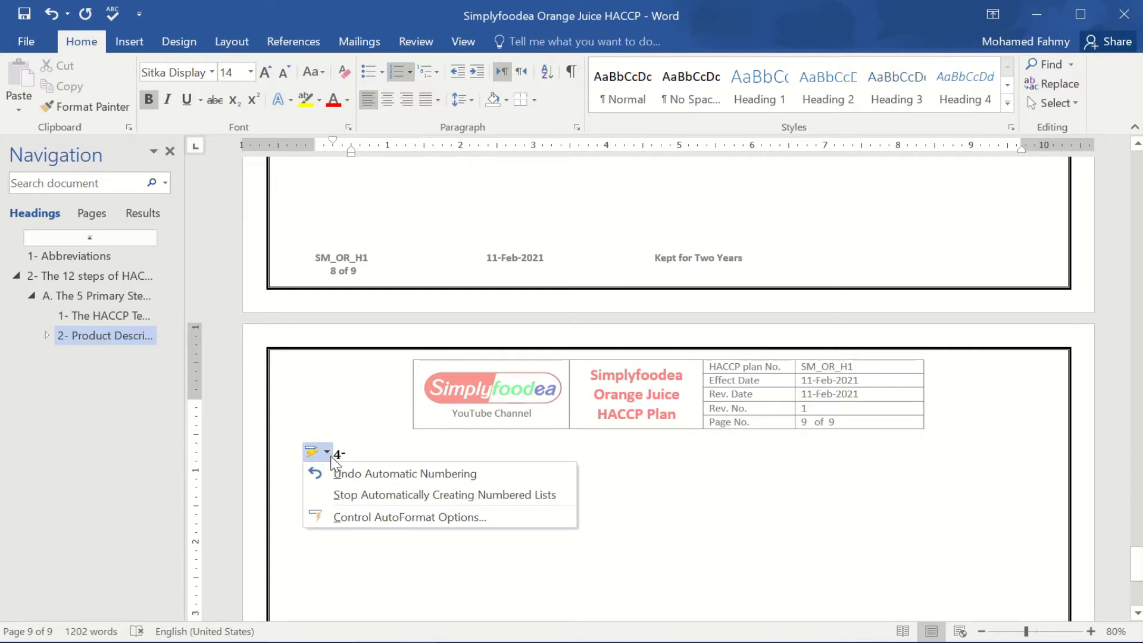
pyautogui.click(344, 474)
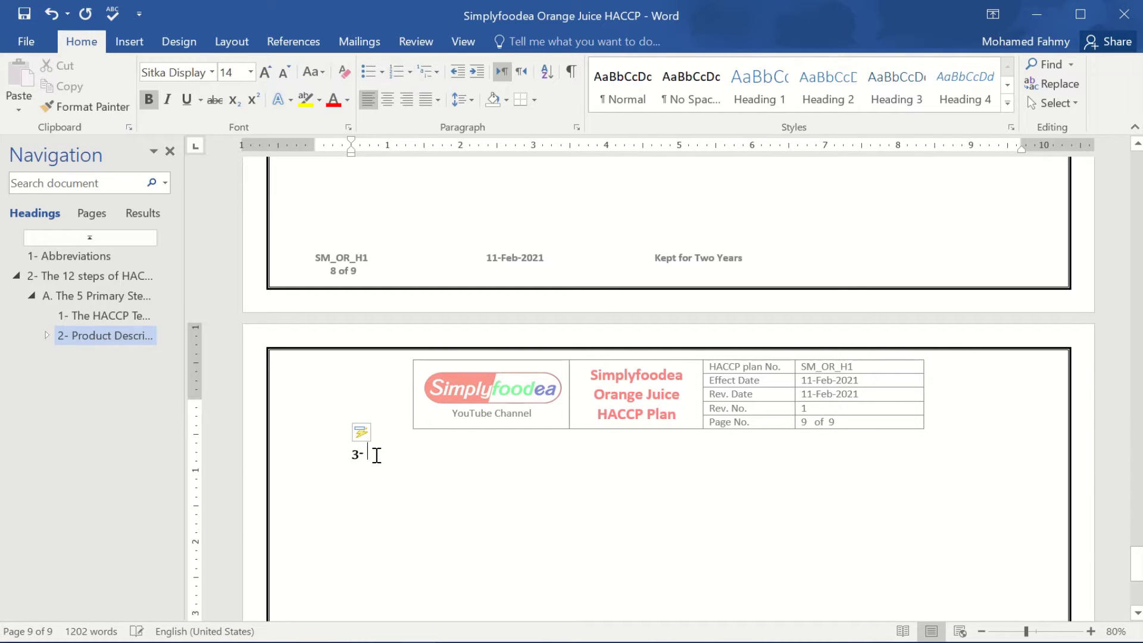
pyautogui.write('The Fl')
pyautogui.write('ow Diagram')
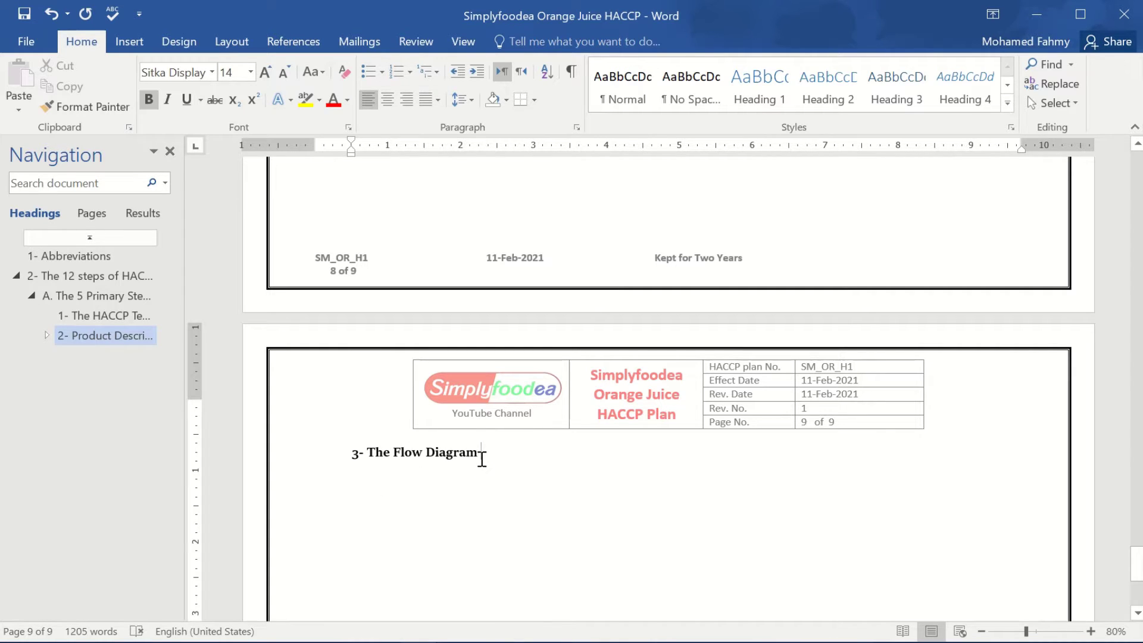
# Close the navigation pane and insert a 2-column, 3-row table below the Flow Diagram heading.
pyautogui.keyDown('ctrl'); pyautogui.scroll(2, 567, 468); pyautogui.keyUp('ctrl')
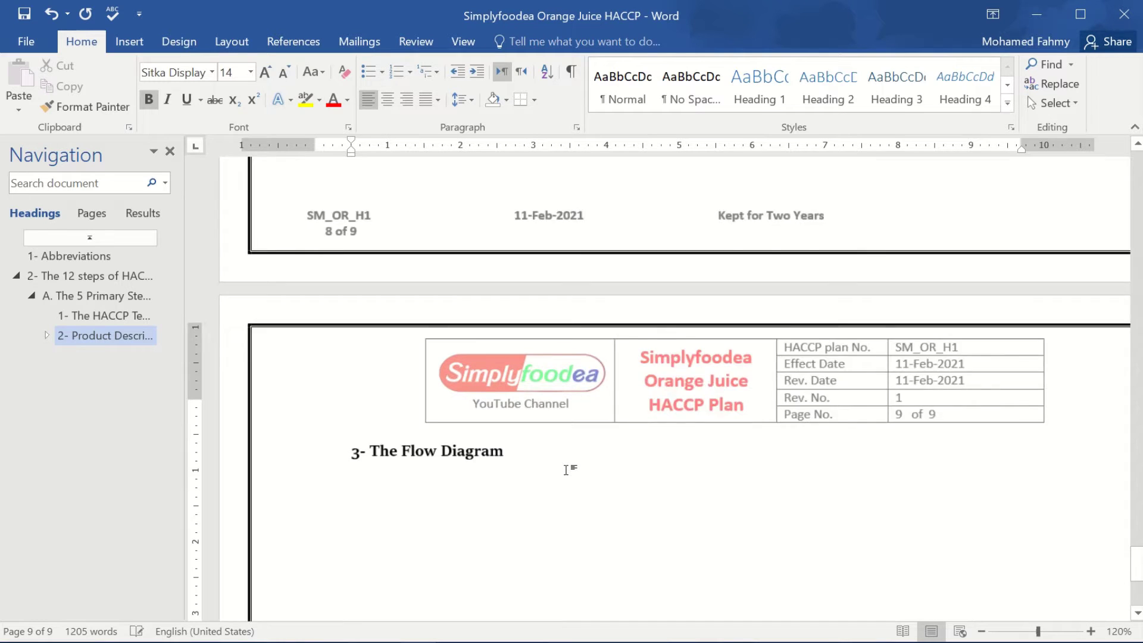
pyautogui.keyDown('ctrl'); pyautogui.scroll(2, 567, 468); pyautogui.keyUp('ctrl')
pyautogui.click(175, 153)
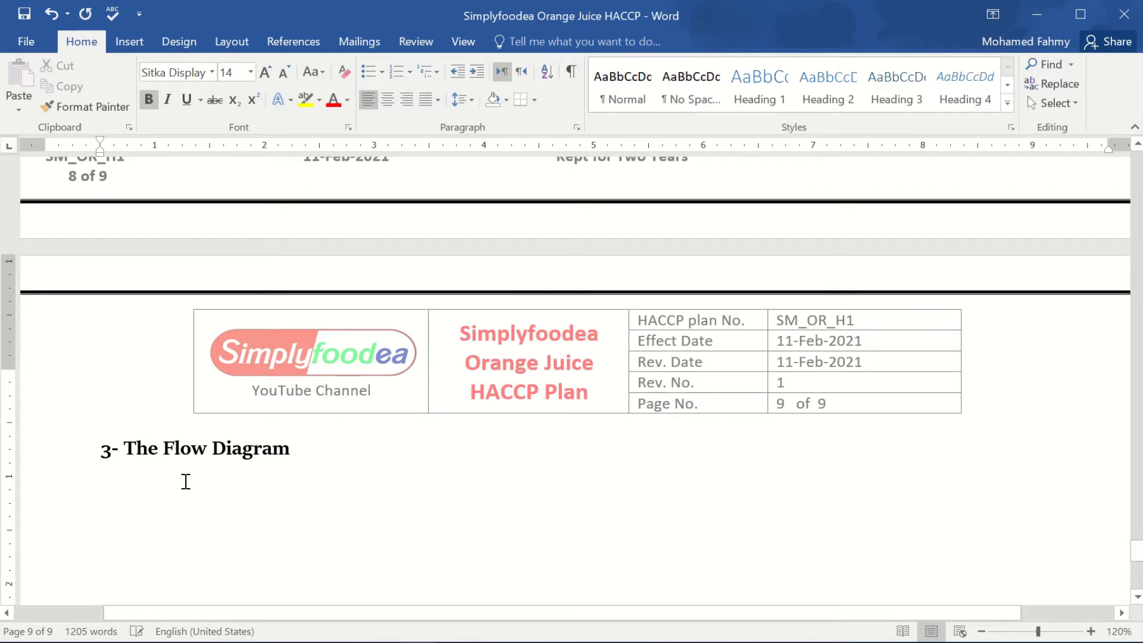
pyautogui.scroll(-2, 186, 481)
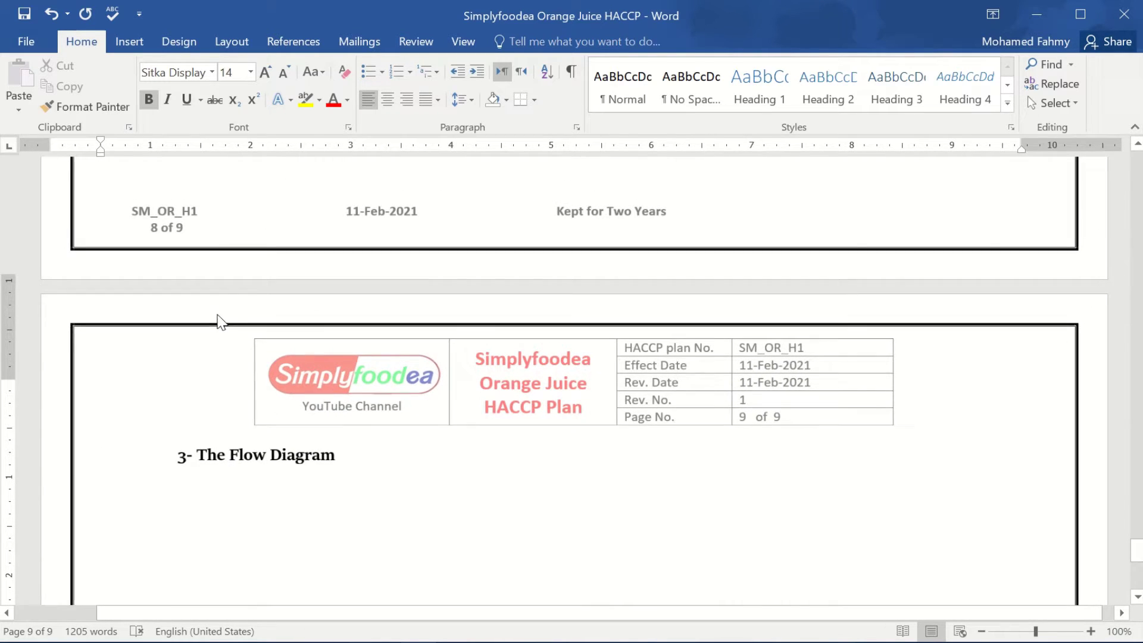
pyautogui.click(134, 41)
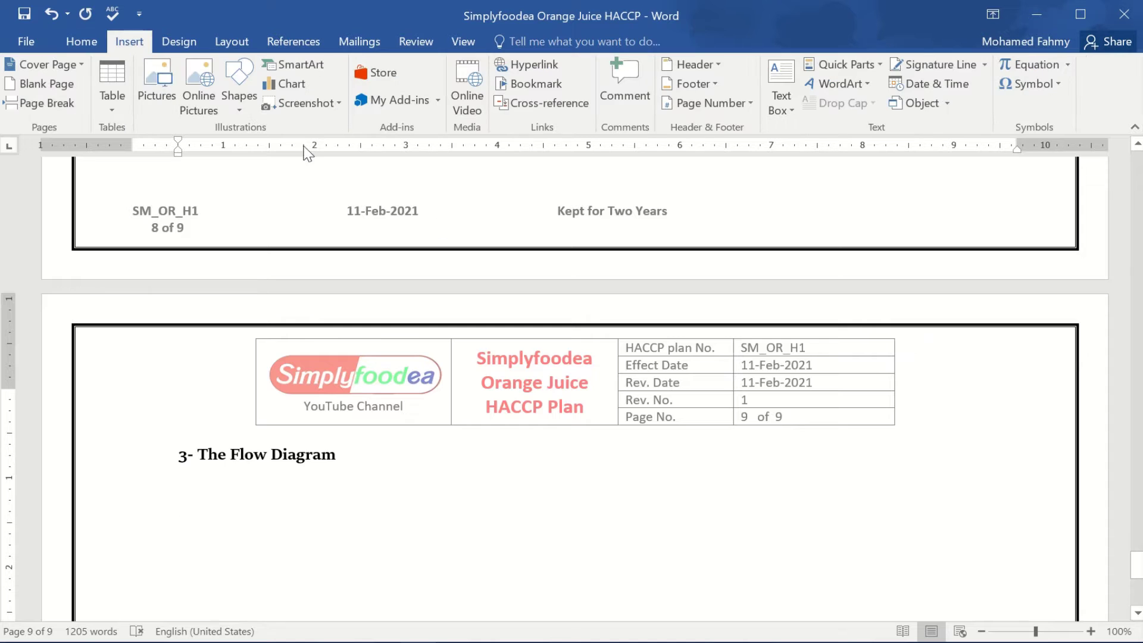
pyautogui.click(116, 102)
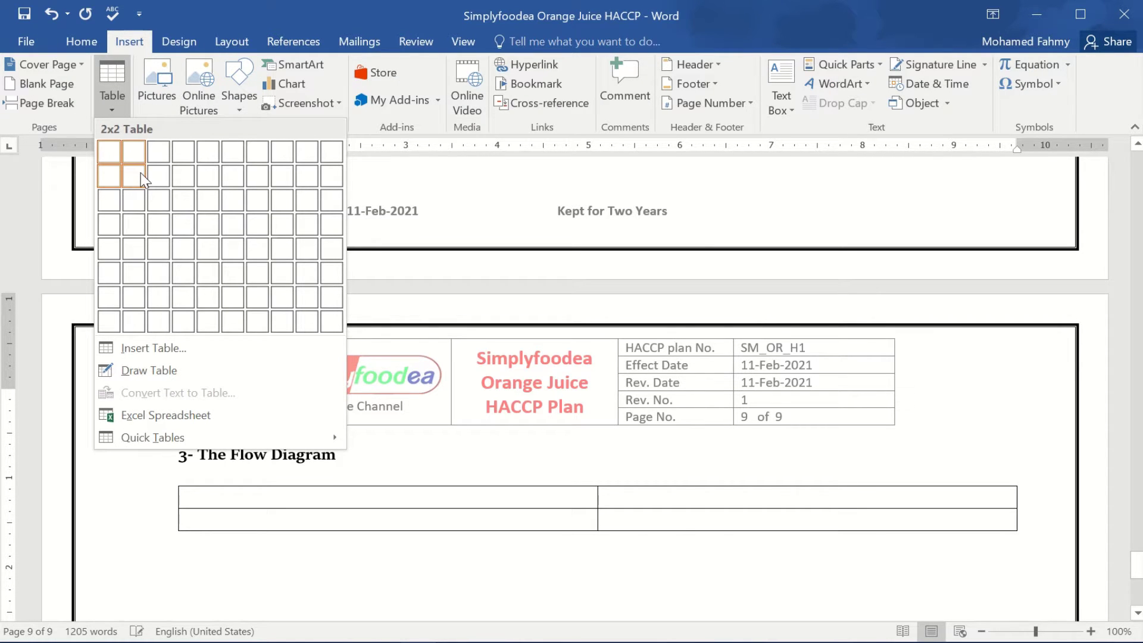
pyautogui.click(140, 200)
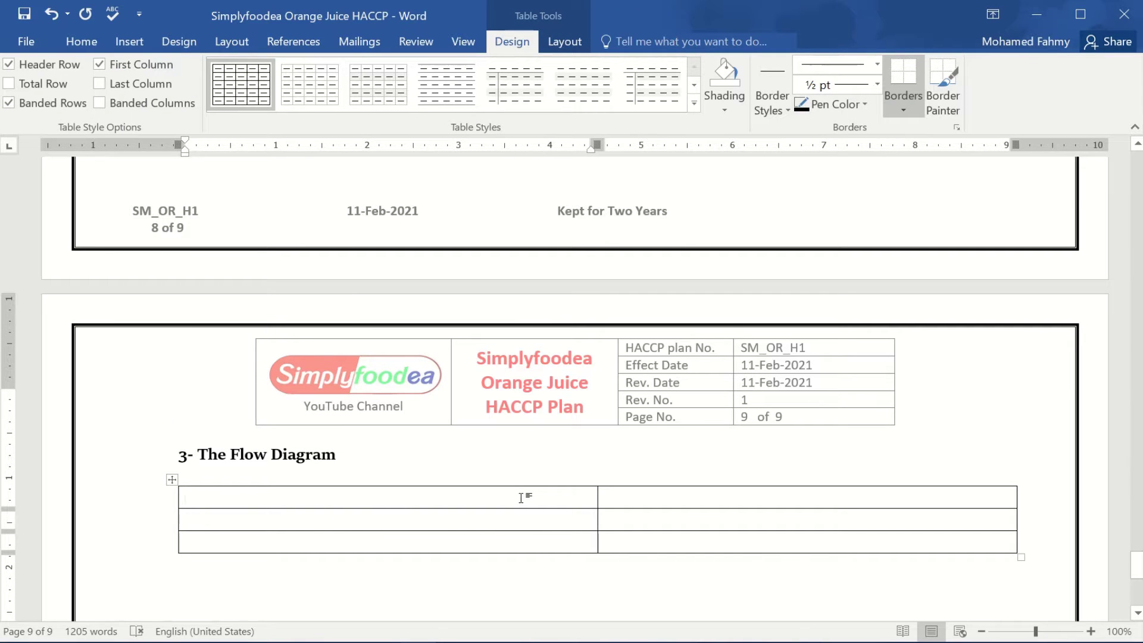
# Enter headers 'Type of Control' and 'Color code', fix Colour to Color, and select the row.
pyautogui.write('Type')
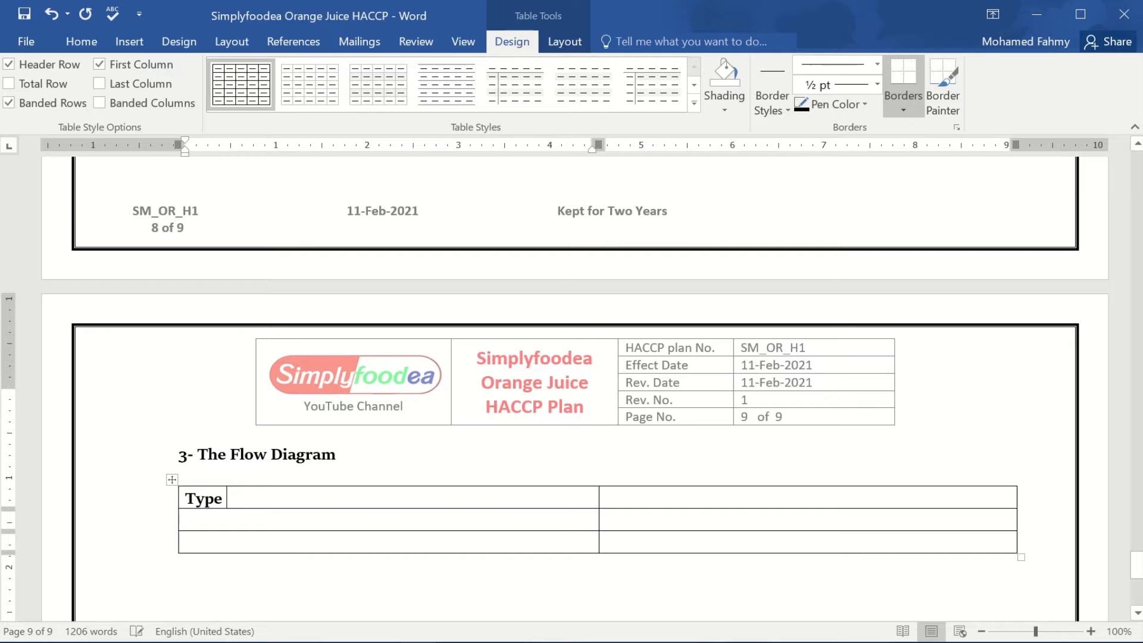
pyautogui.write(' of C')
pyautogui.write('ontrol')
pyautogui.press('Tab')
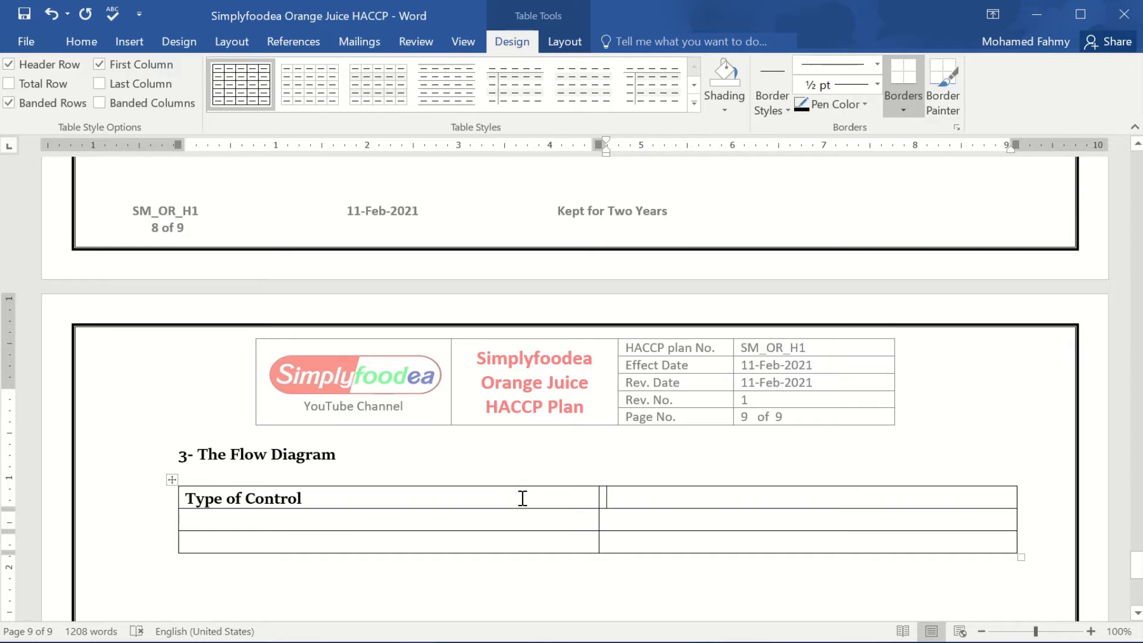
pyautogui.write('C')
pyautogui.write('olor')
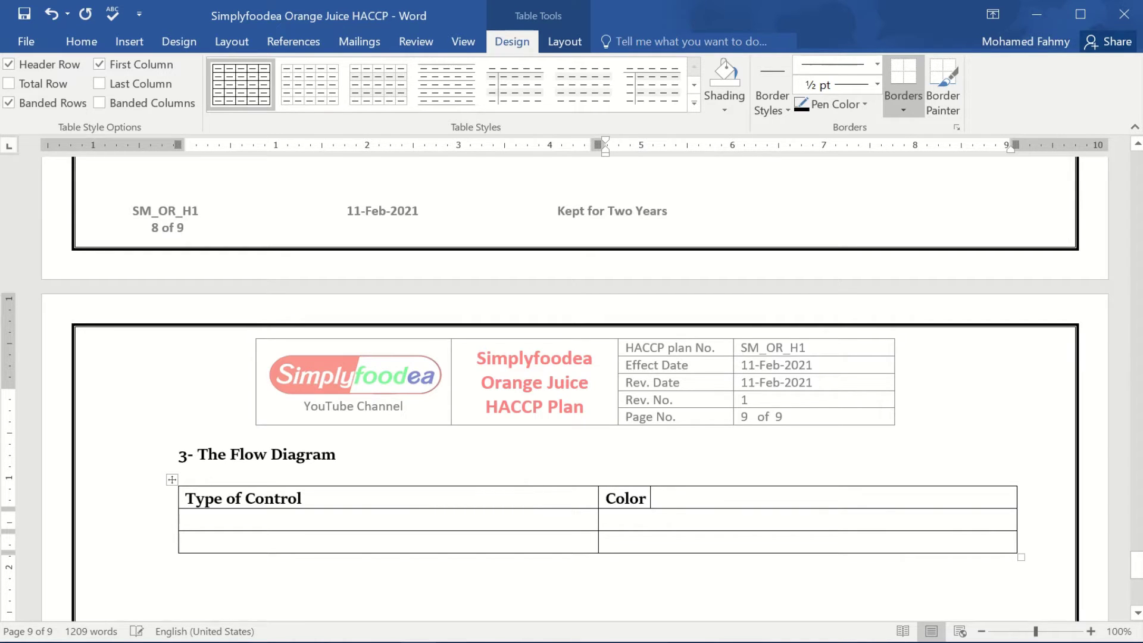
pyautogui.press('BackSpace')
pyautogui.write('ur code')
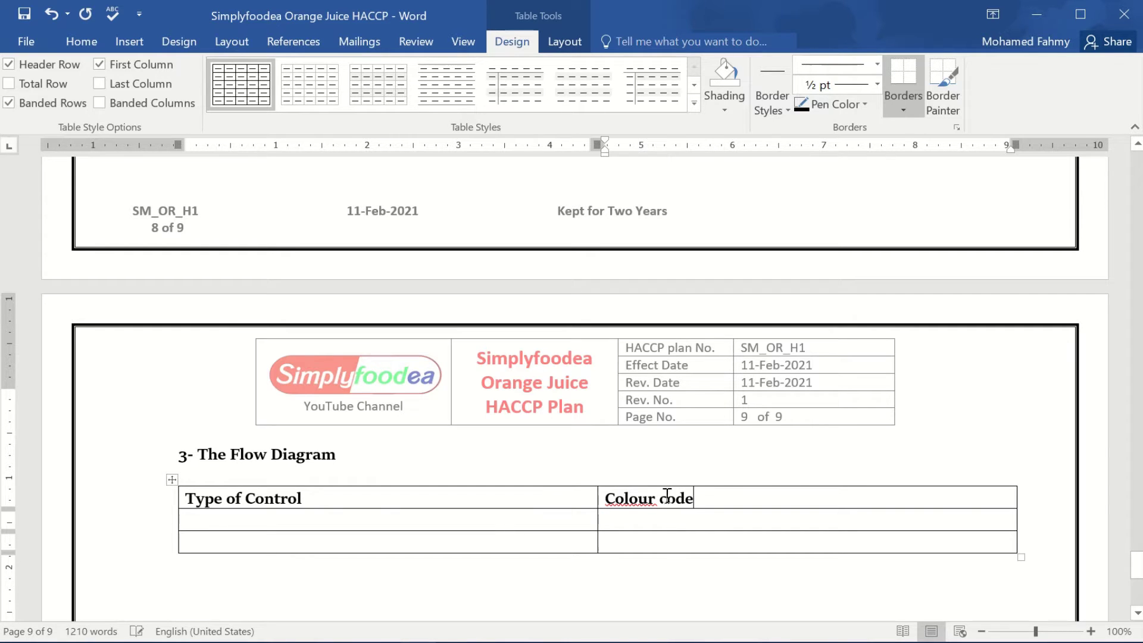
pyautogui.rightClick(633, 509)
pyautogui.click(690, 380)
pyautogui.moveTo(699, 499); pyautogui.dragTo(467, 506)
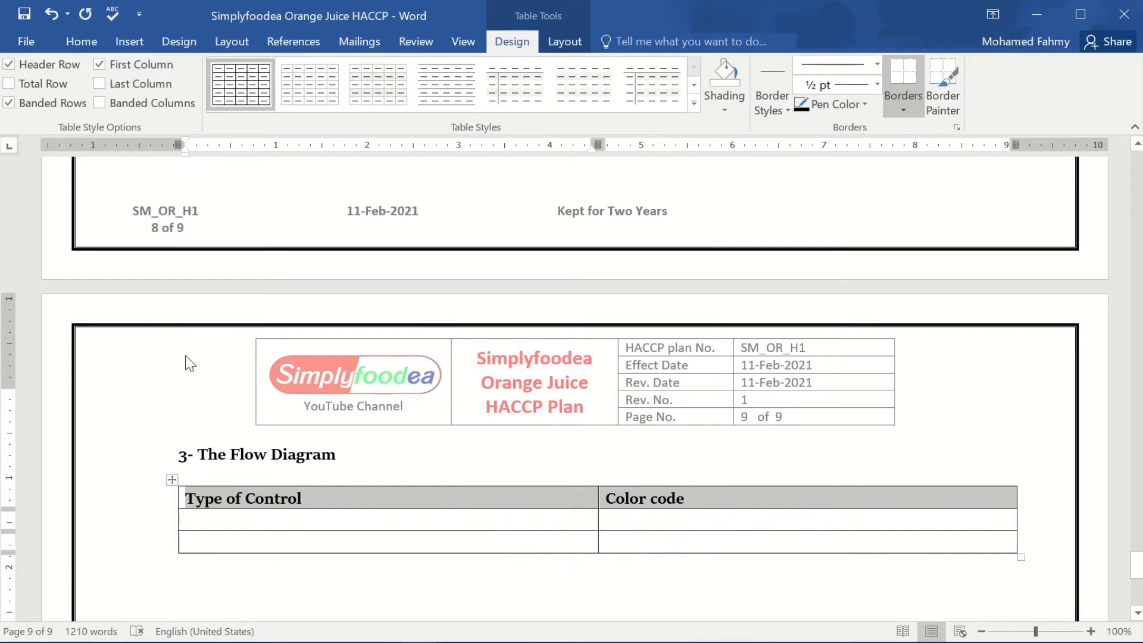
# Centre the header row text and shade it light blue.
pyautogui.click(82, 41)
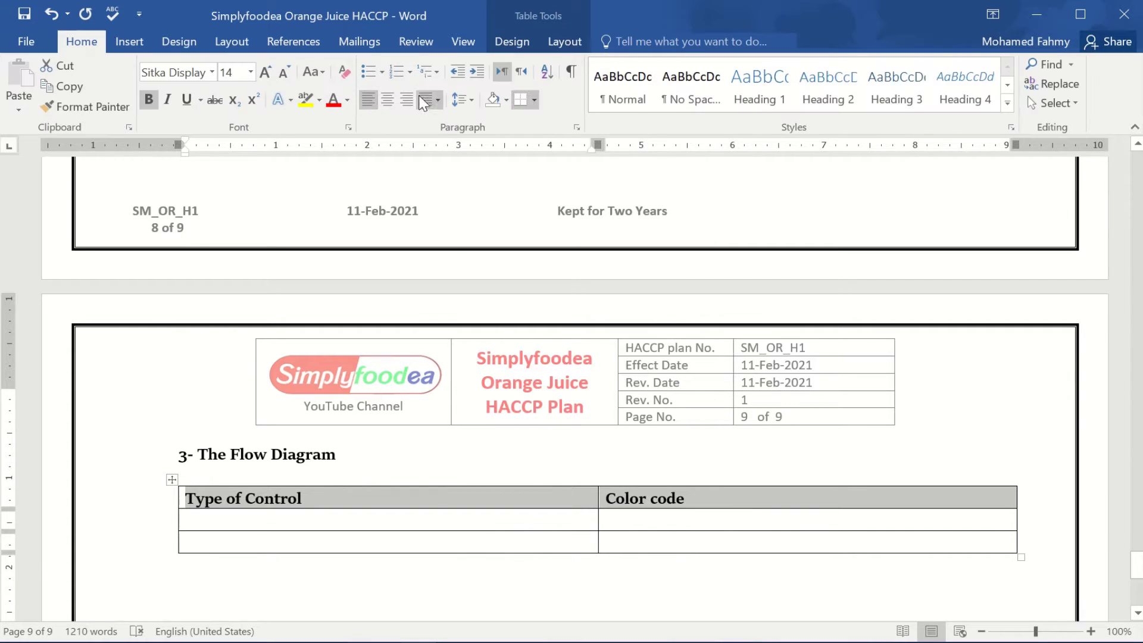
pyautogui.click(387, 100)
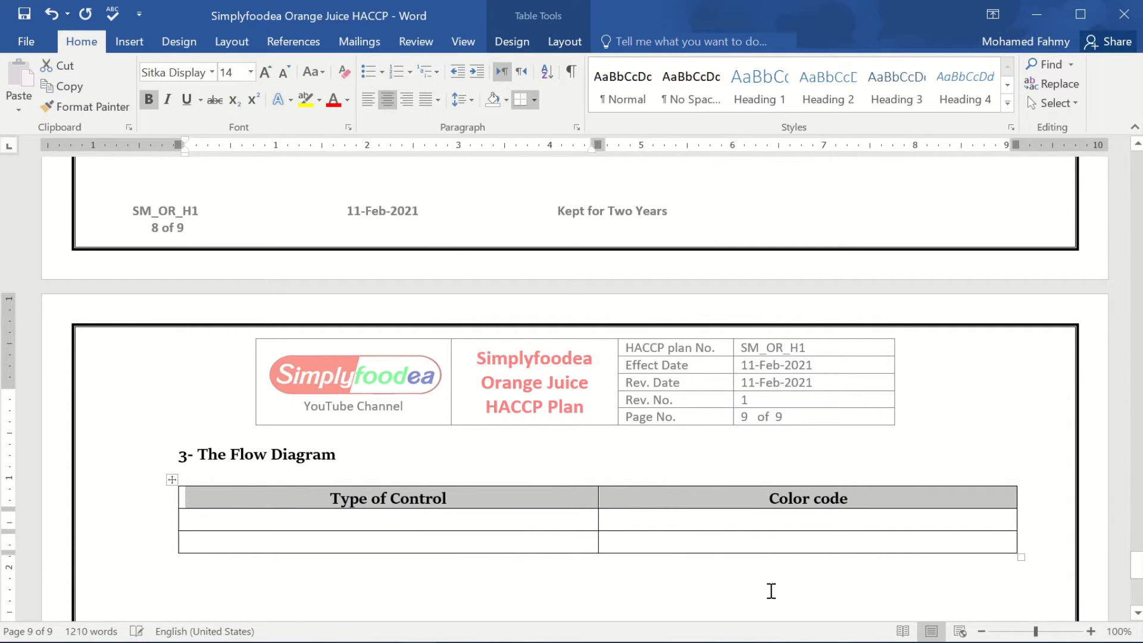
pyautogui.click(507, 100)
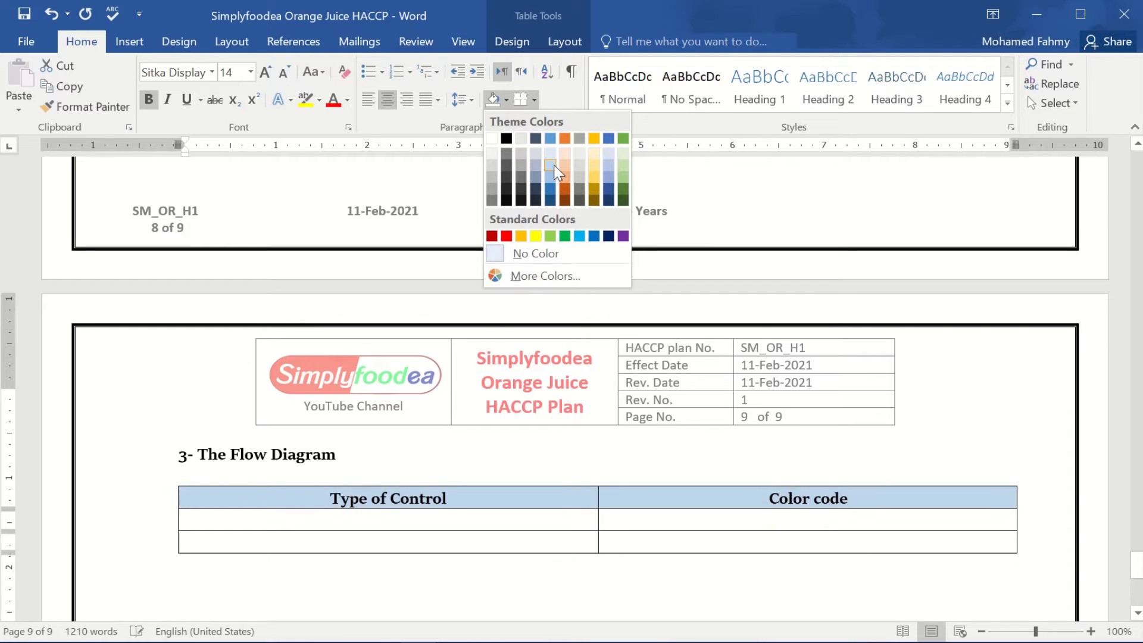
pyautogui.click(553, 165)
# Add a centred OPRP row with its colour cell shaded dark blue.
pyautogui.click(427, 515)
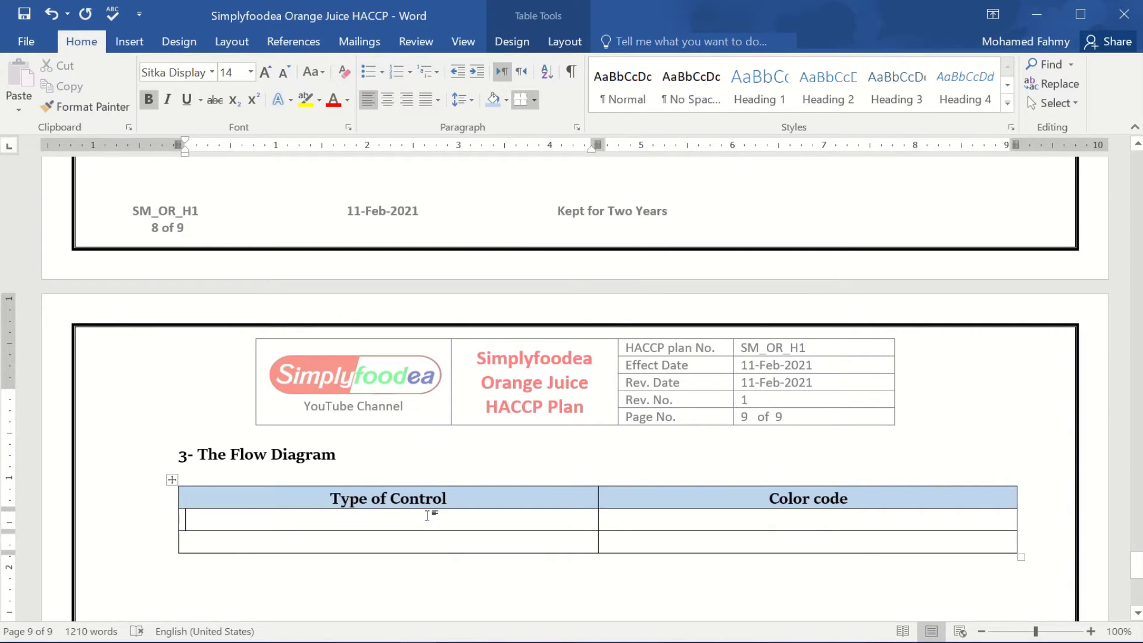
pyautogui.write('OP')
pyautogui.write('RP')
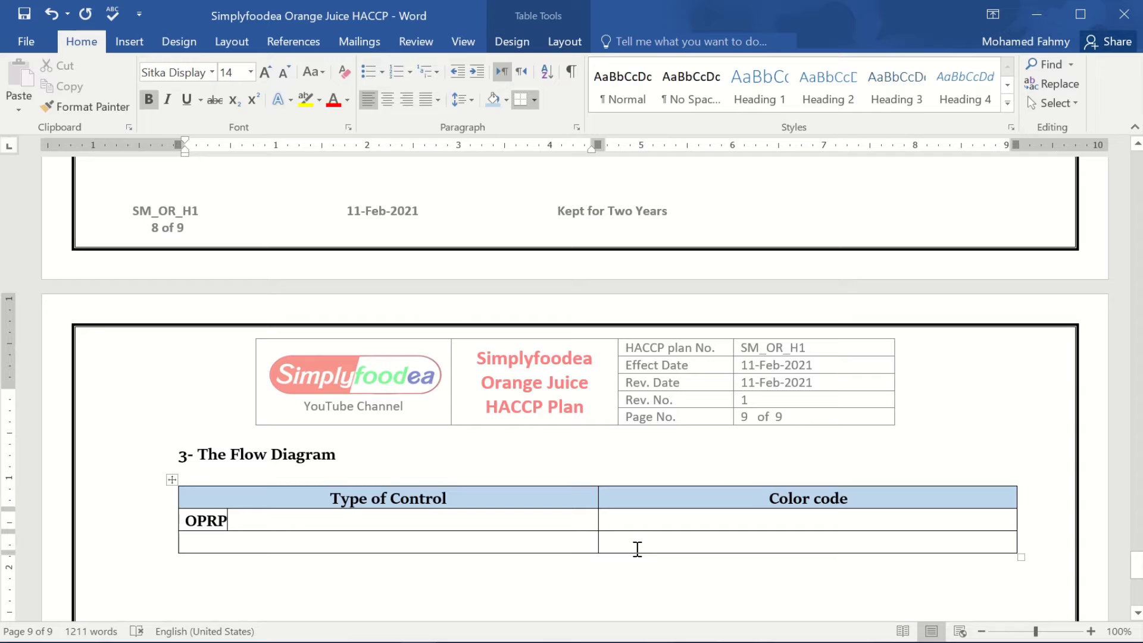
pyautogui.click(745, 516)
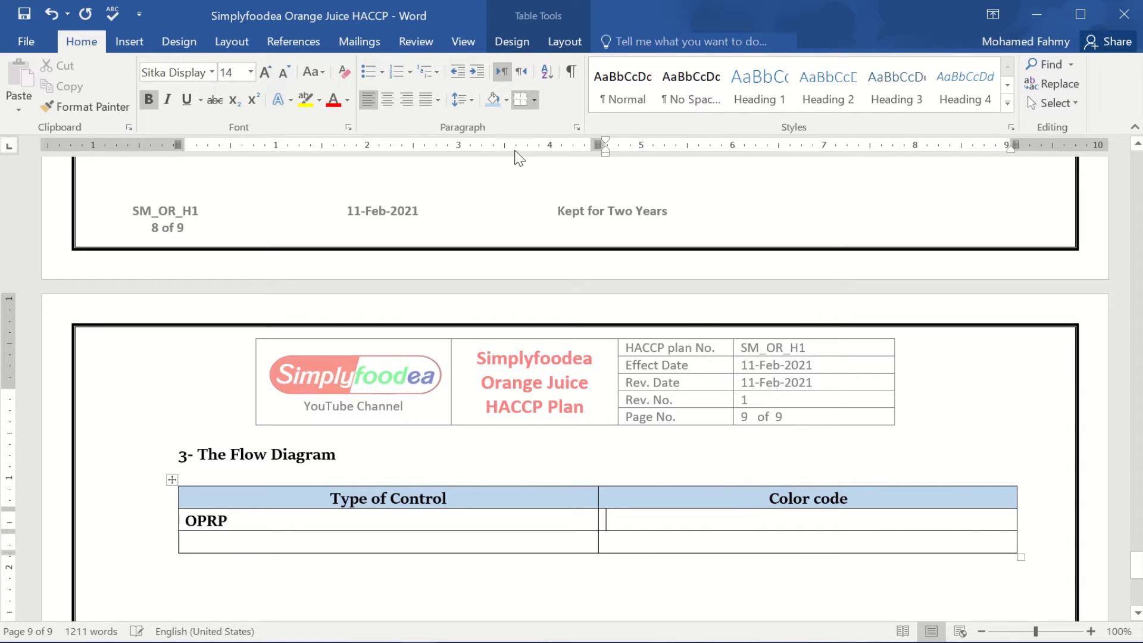
pyautogui.click(507, 101)
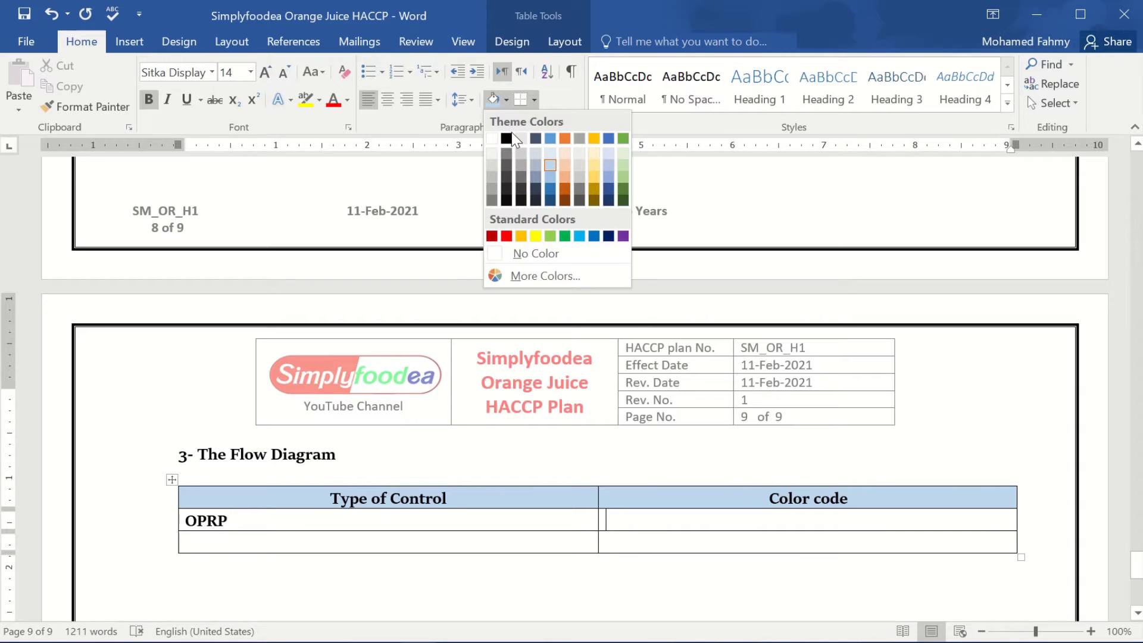
pyautogui.click(608, 236)
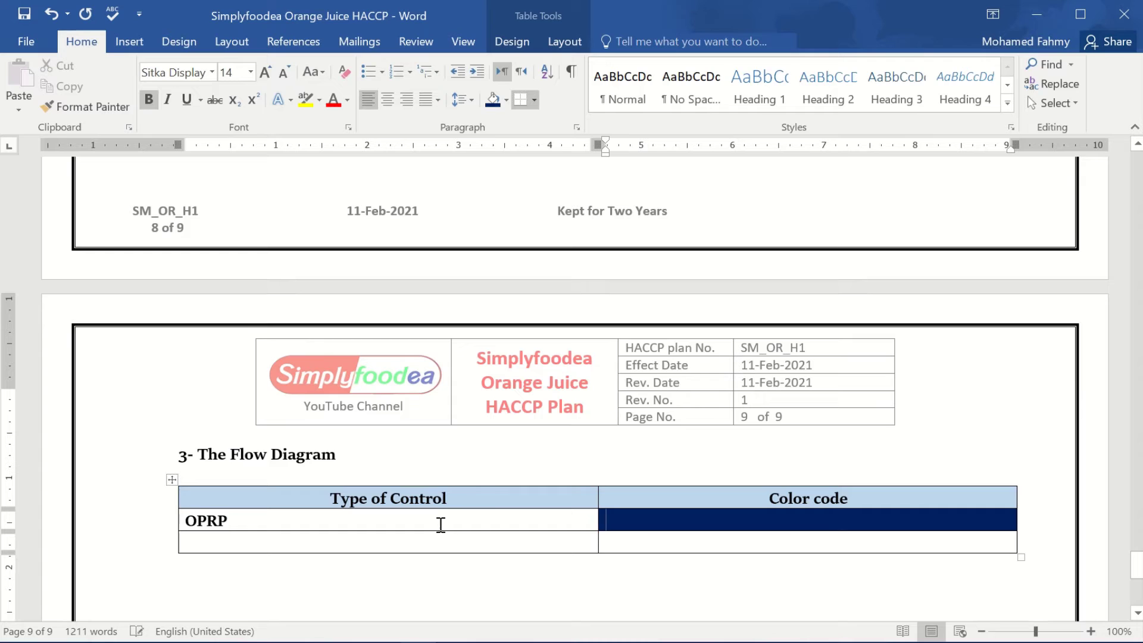
pyautogui.click(441, 525)
pyautogui.click(387, 100)
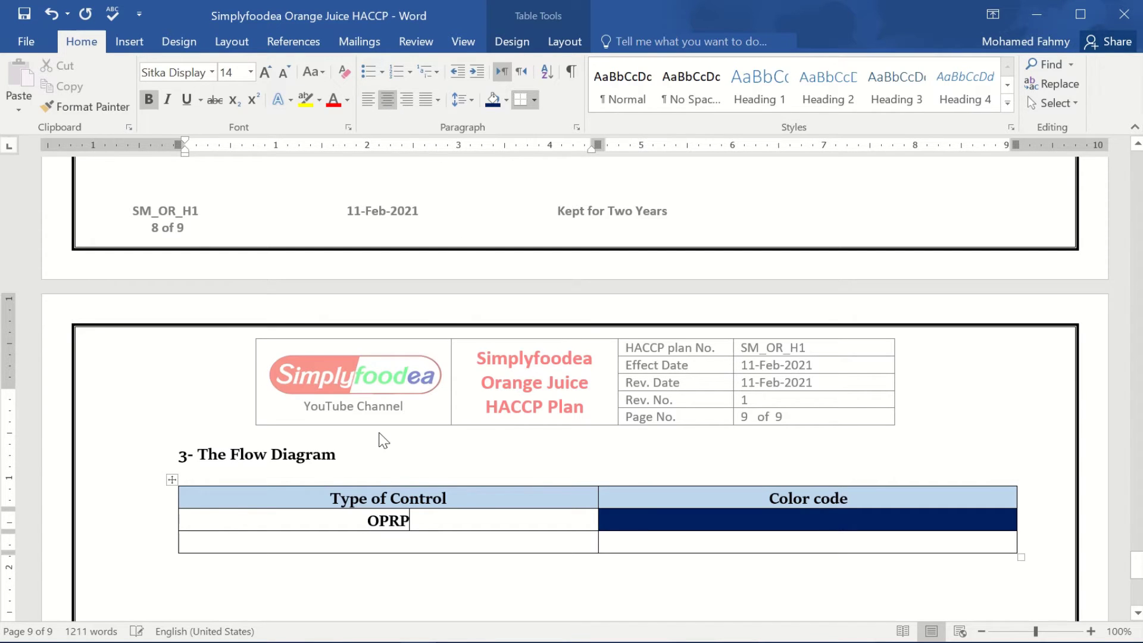
# Add a centred CCP row with its colour cell shaded red.
pyautogui.click(386, 538)
pyautogui.write('C')
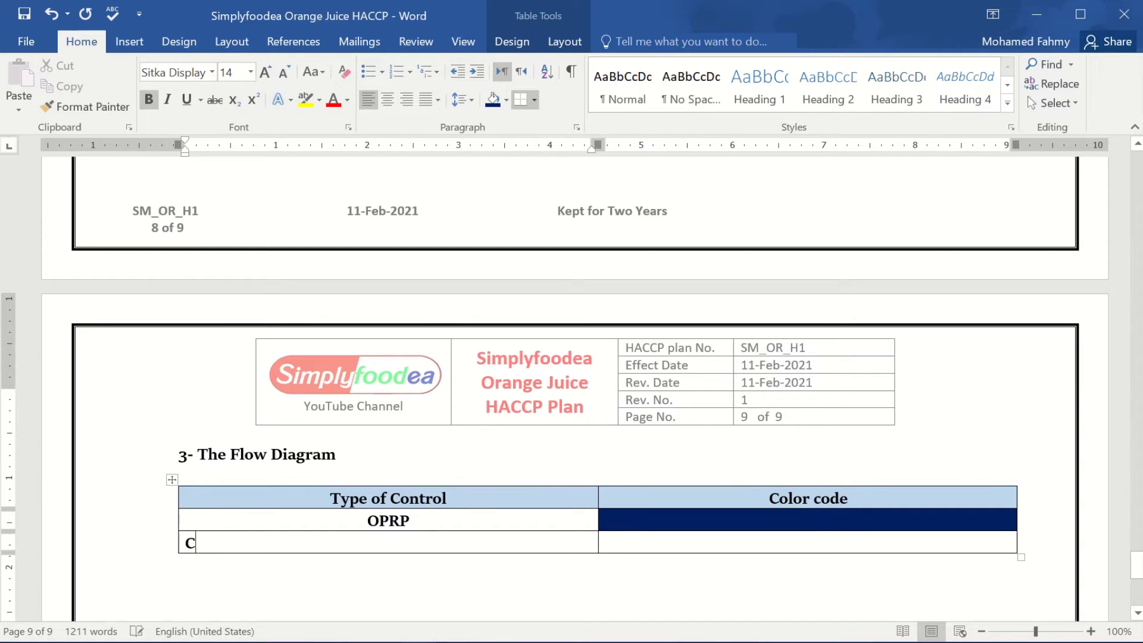
pyautogui.write('CP')
pyautogui.click(674, 546)
pyautogui.click(506, 100)
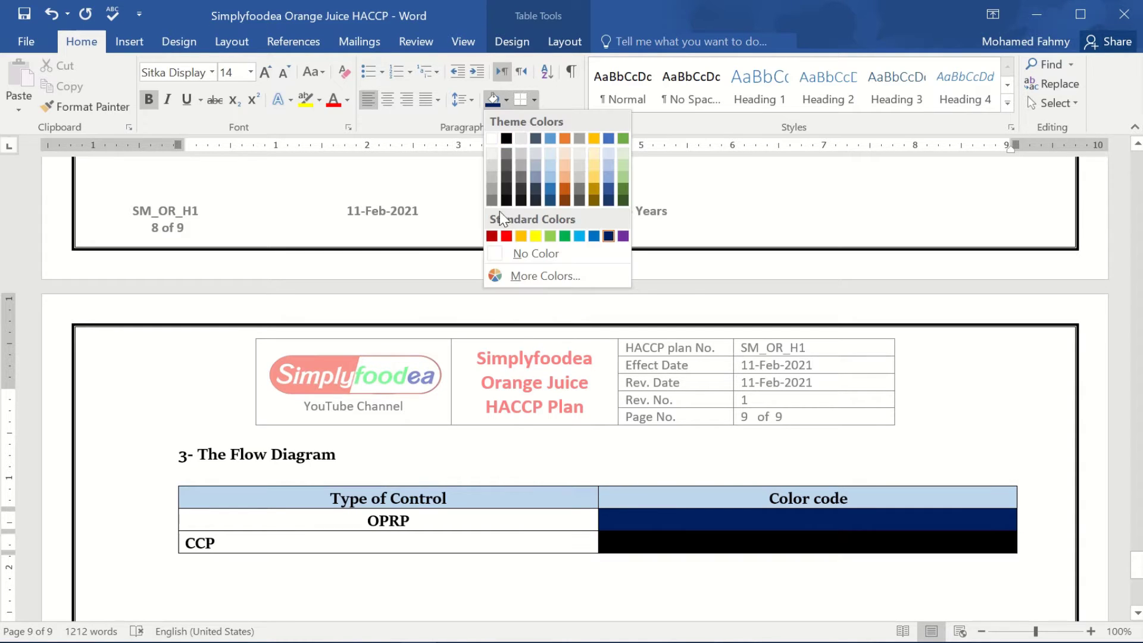
pyautogui.click(513, 233)
pyautogui.click(490, 545)
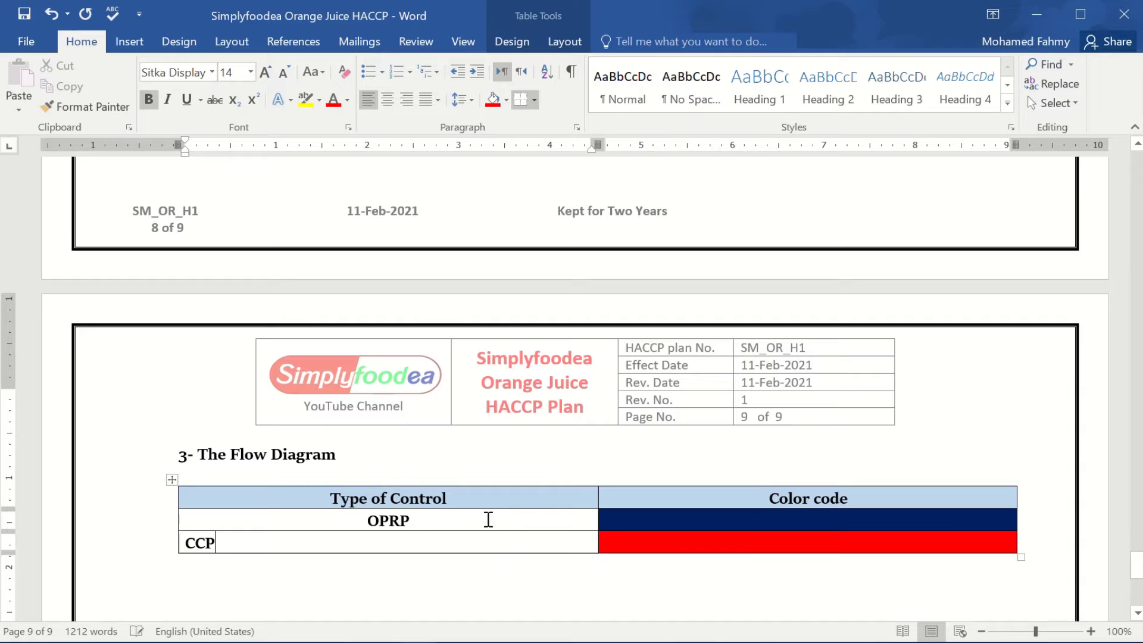
pyautogui.click(388, 100)
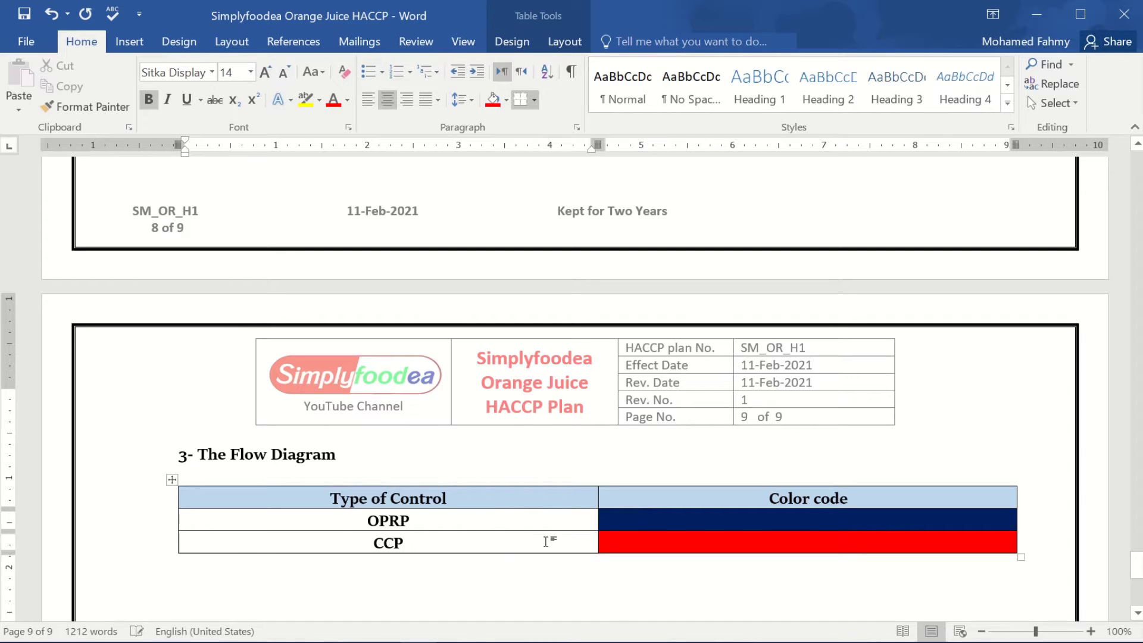
pyautogui.scroll(-3, 545, 541)
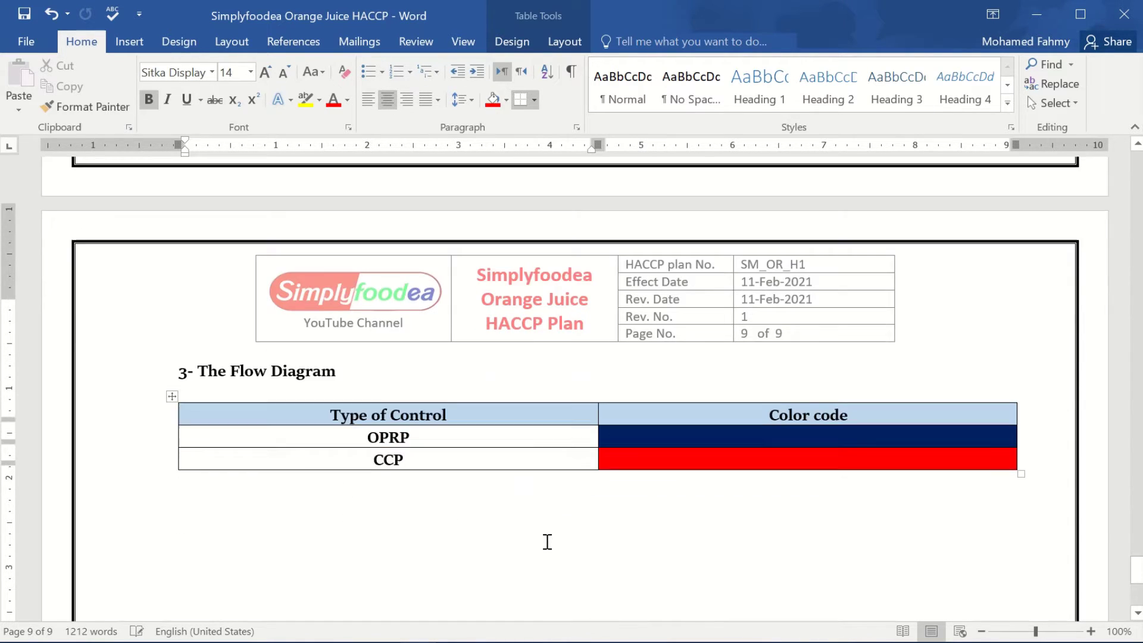
# Create a new Microsoft Excel Worksheet on the desktop named 'Flow diagram'.
pyautogui.scroll(-3, 434, 434)
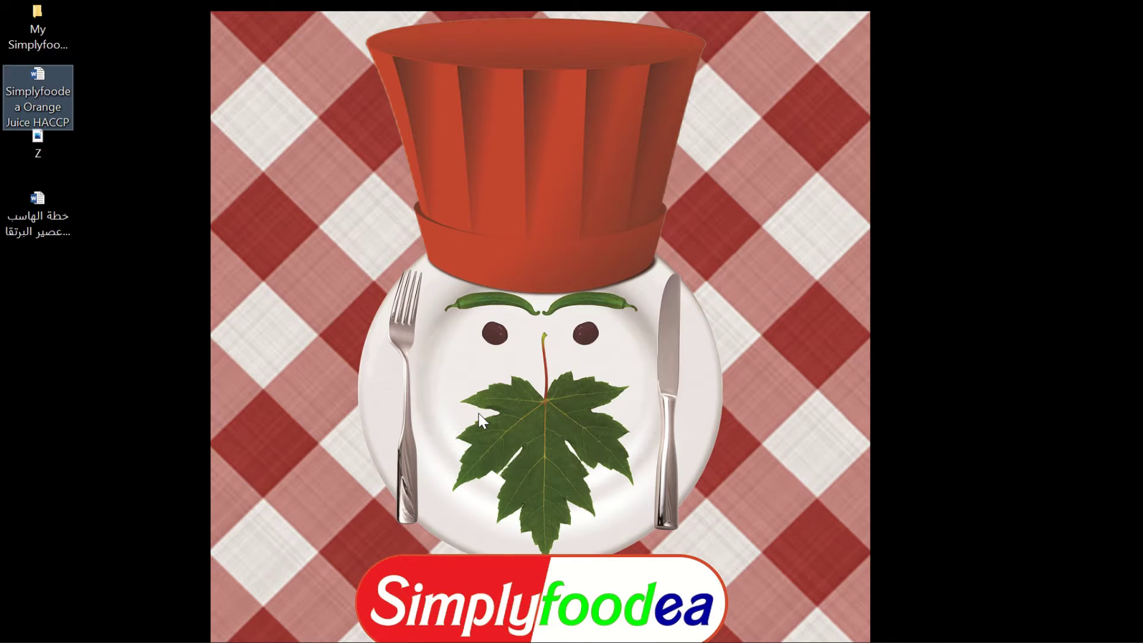
pyautogui.click(83, 271)
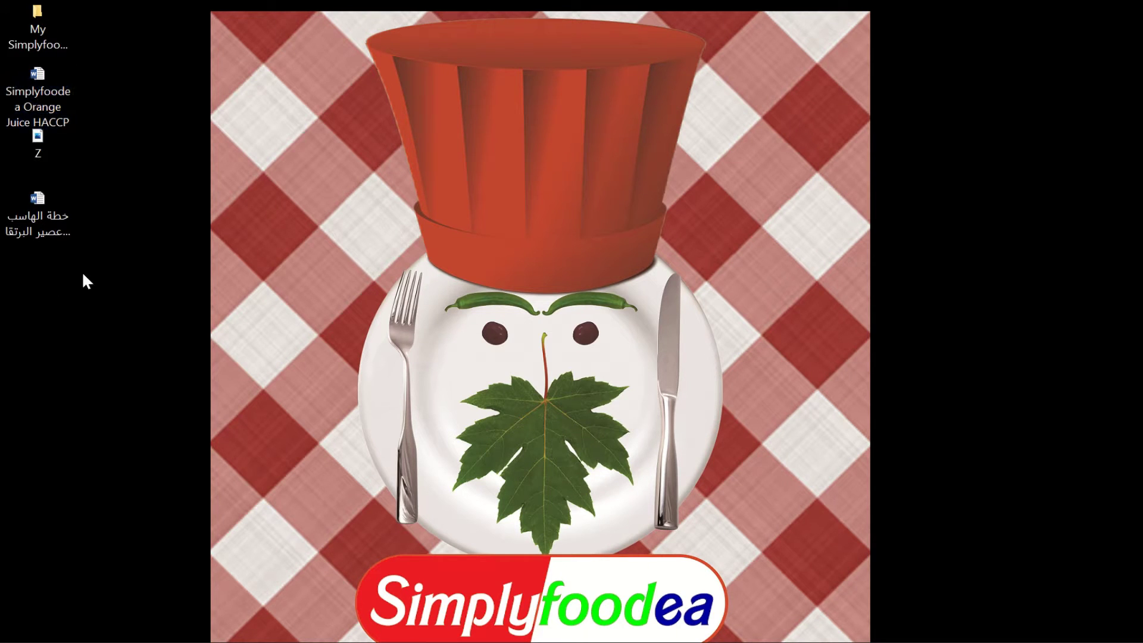
pyautogui.rightClick(44, 280)
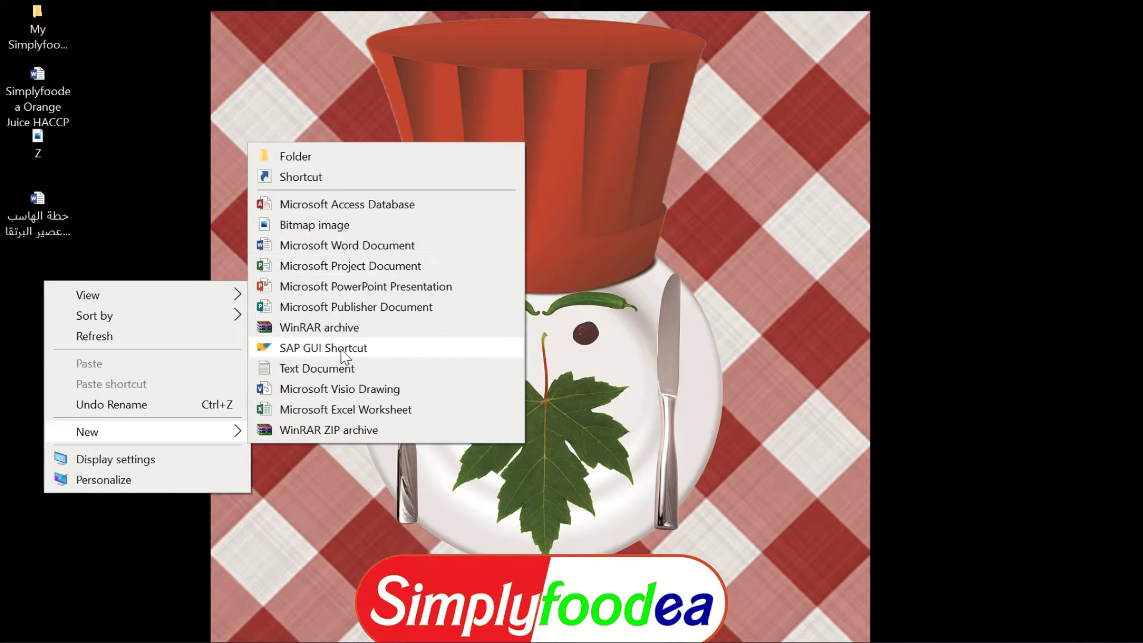
pyautogui.click(334, 410)
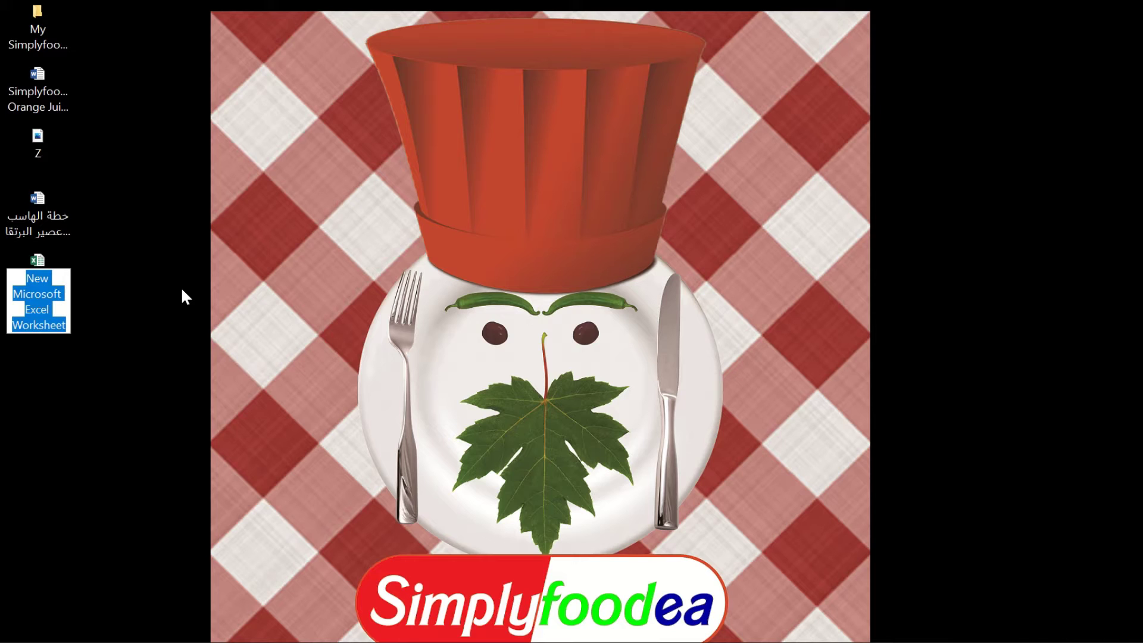
pyautogui.write('Flow d')
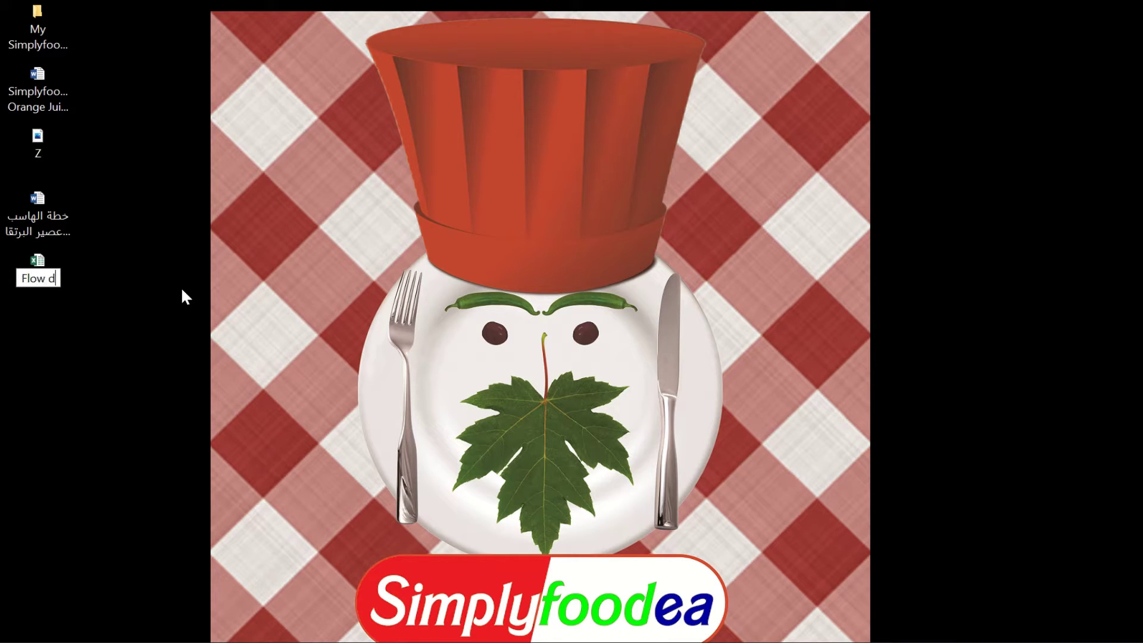
pyautogui.write('iagram')
pyautogui.press('Return')
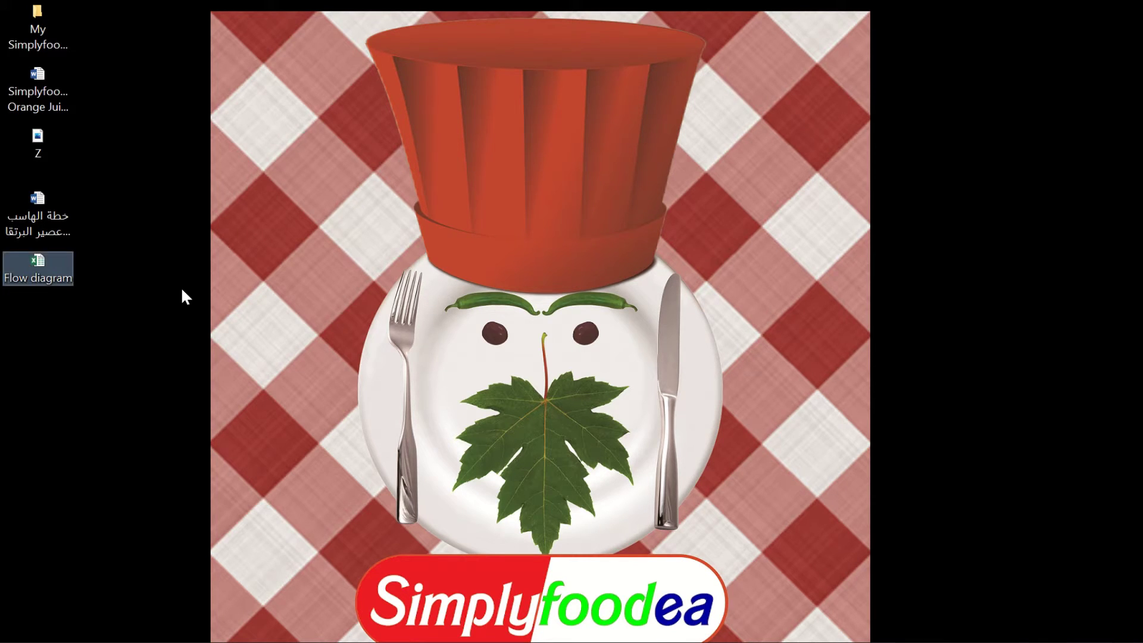
# Open the workbook, draw a rectangle from B3 to D6, and restore down the window.
pyautogui.press('Return')
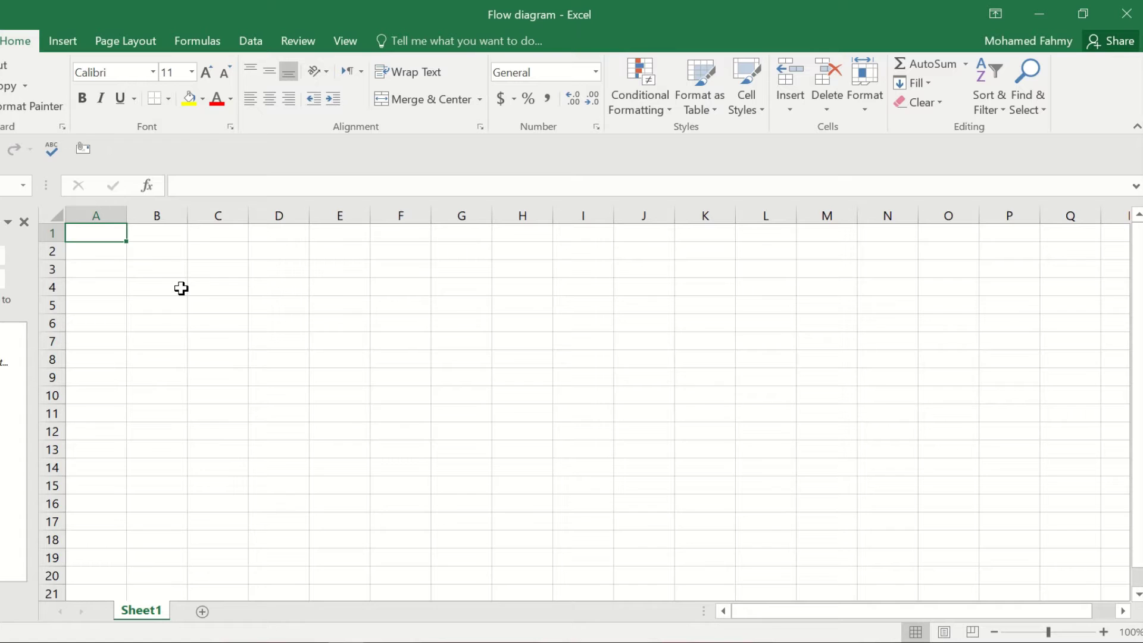
pyautogui.click(155, 284)
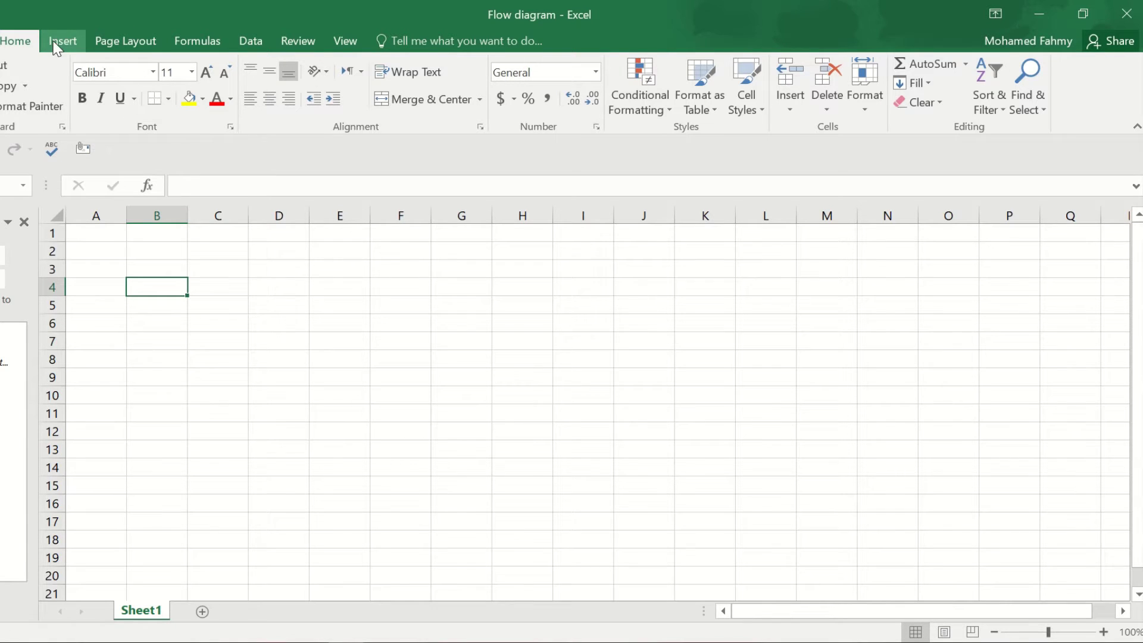
pyautogui.click(55, 42)
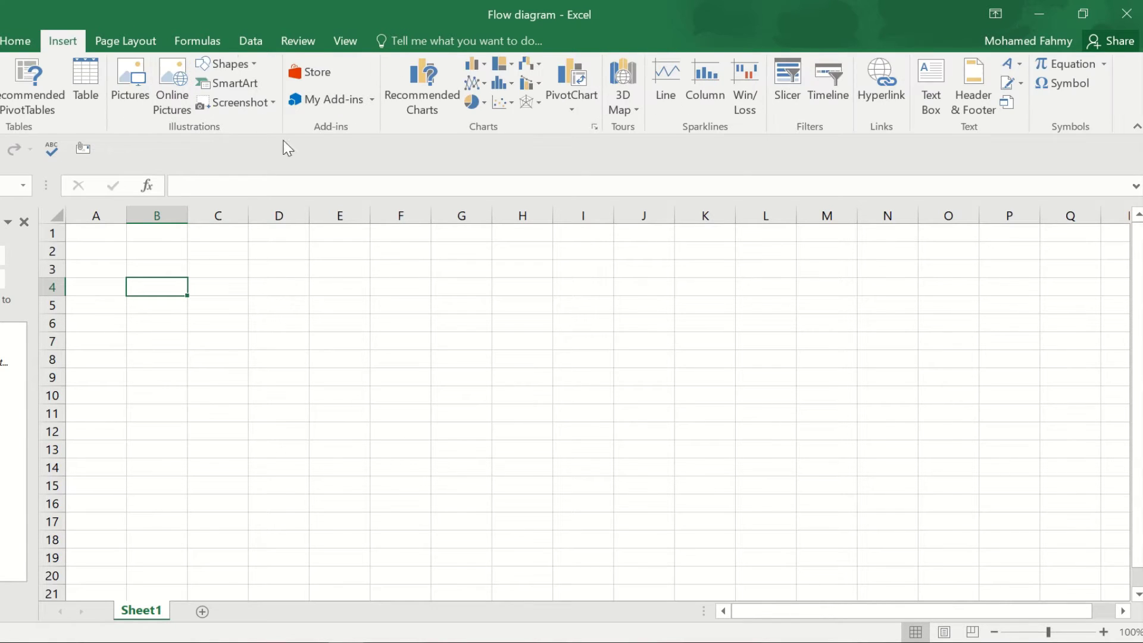
pyautogui.click(238, 64)
pyautogui.click(265, 103)
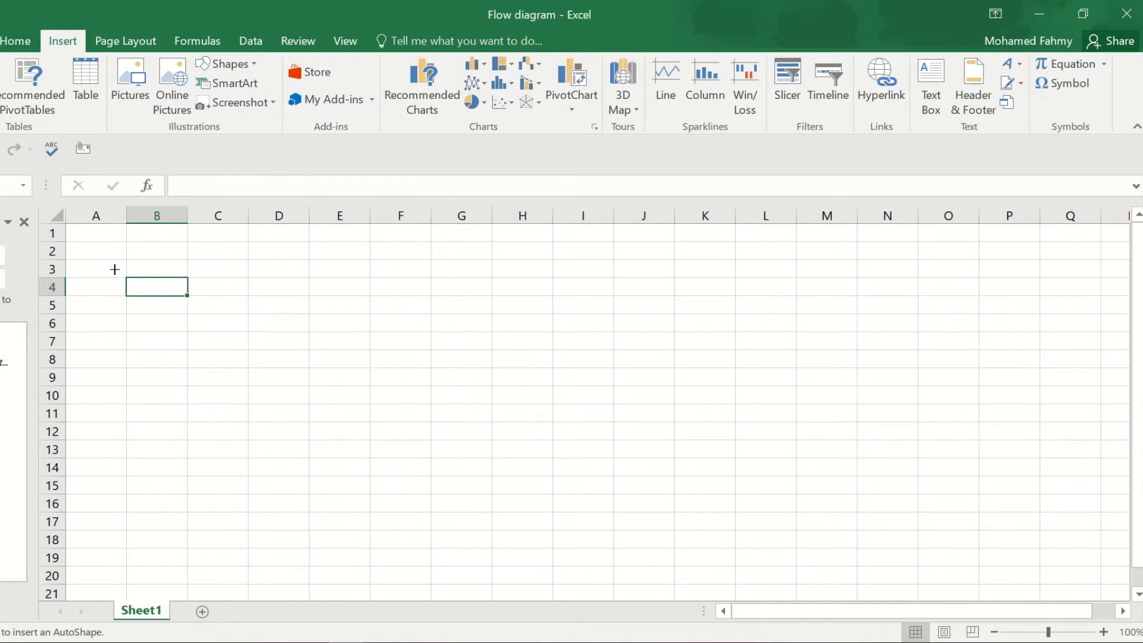
pyautogui.moveTo(114, 270); pyautogui.dragTo(257, 323)
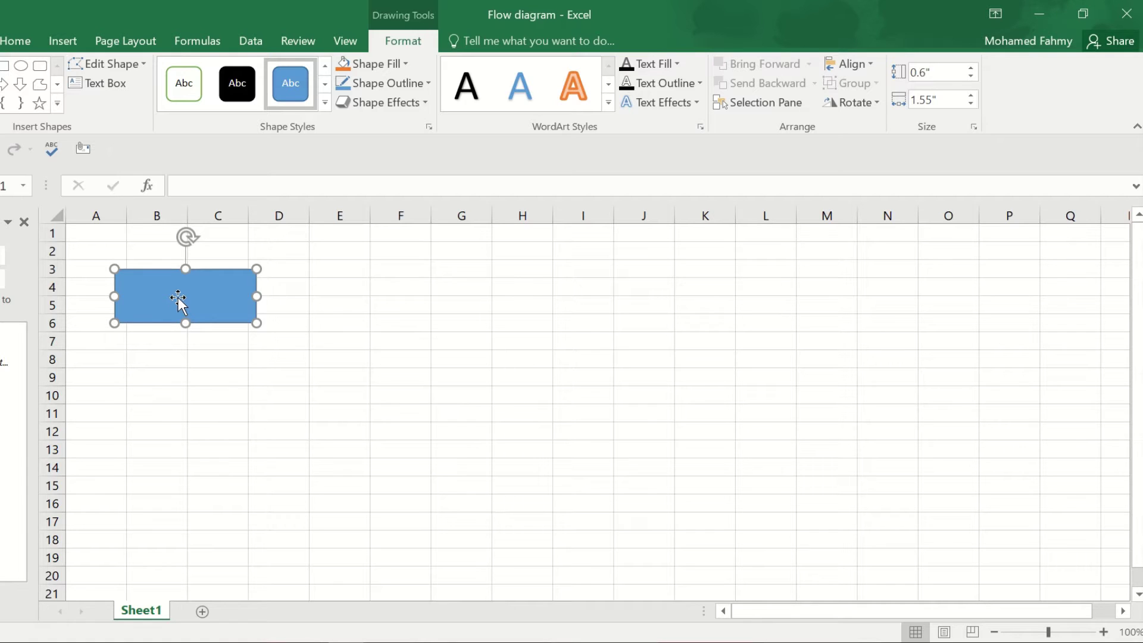
pyautogui.click(1083, 13)
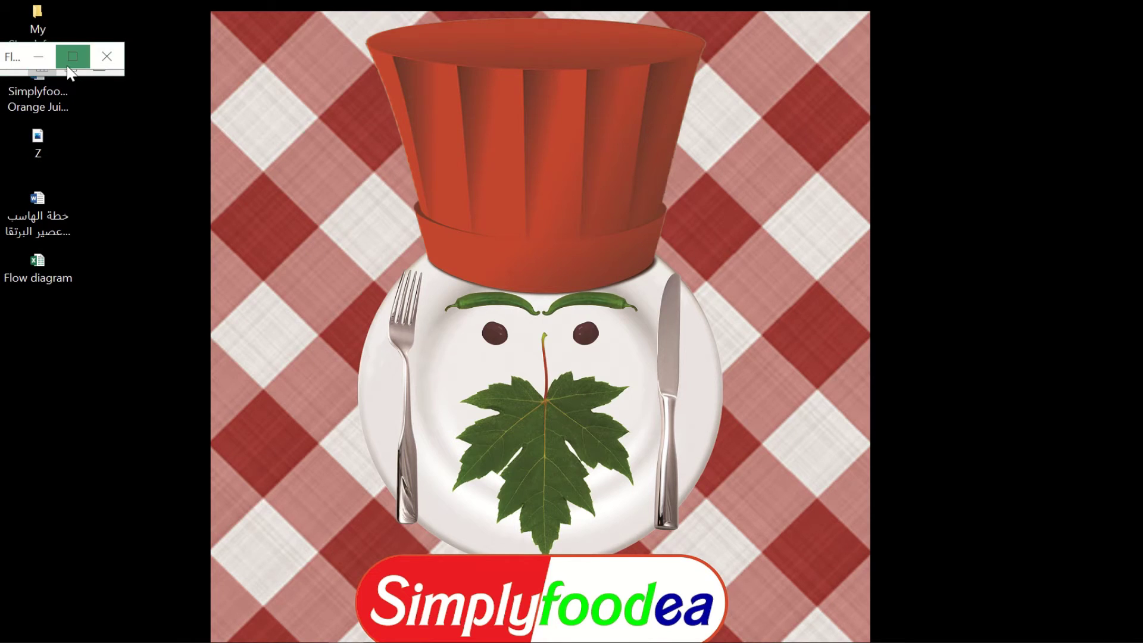
# Move the small Excel window to the screen top and resize it to fill most of the screen.
pyautogui.click(68, 67)
pyautogui.click(1094, 20)
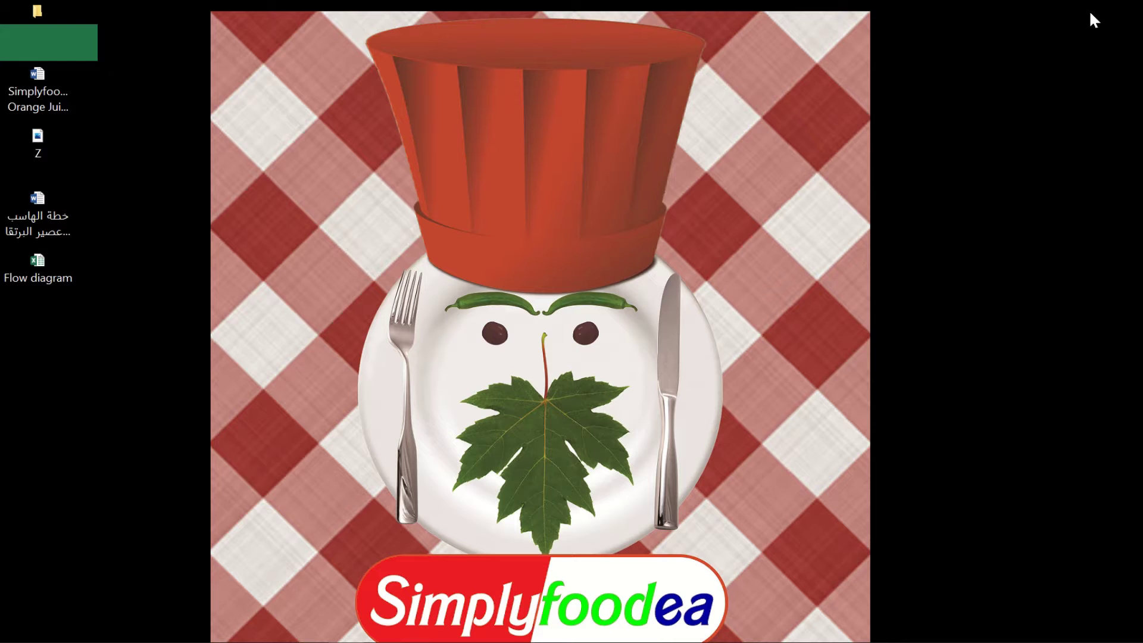
pyautogui.moveTo(15, 51); pyautogui.dragTo(41, 23)
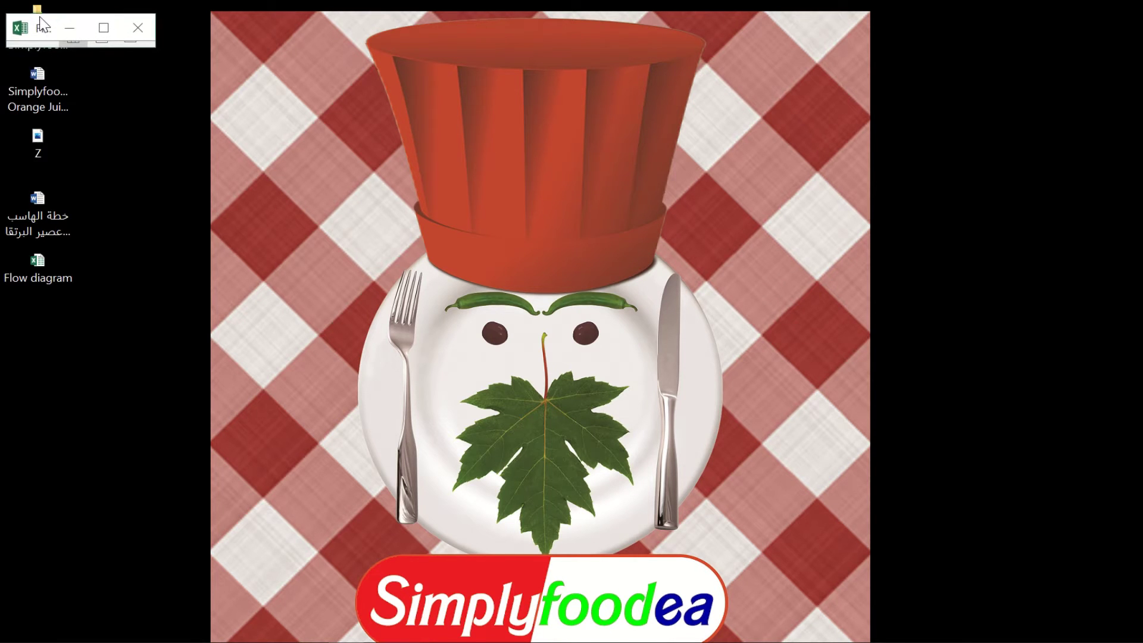
pyautogui.moveTo(153, 38)
pyautogui.mouseDown()
pyautogui.moveTo(855, 391)
pyautogui.moveTo(1077, 567)
pyautogui.moveTo(1139, 625)
pyautogui.moveTo(1131, 638)
pyautogui.mouseUp()
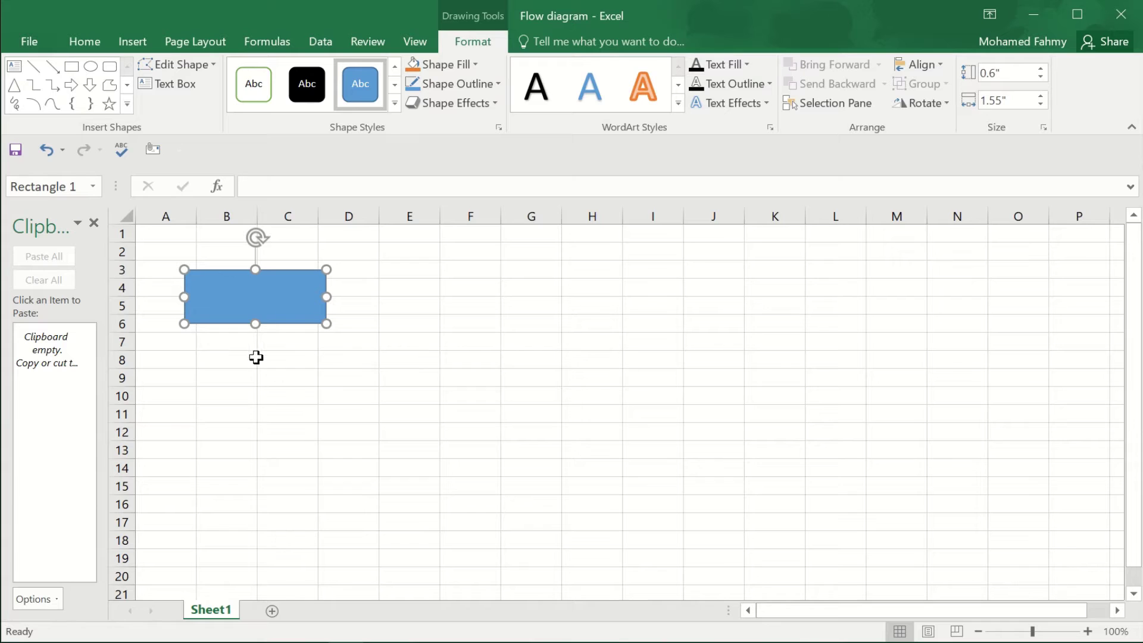
# Nudge the rectangle, label it '1- Receiving of Orange', and centre the text both ways.
pyautogui.moveTo(238, 287); pyautogui.dragTo(251, 277)
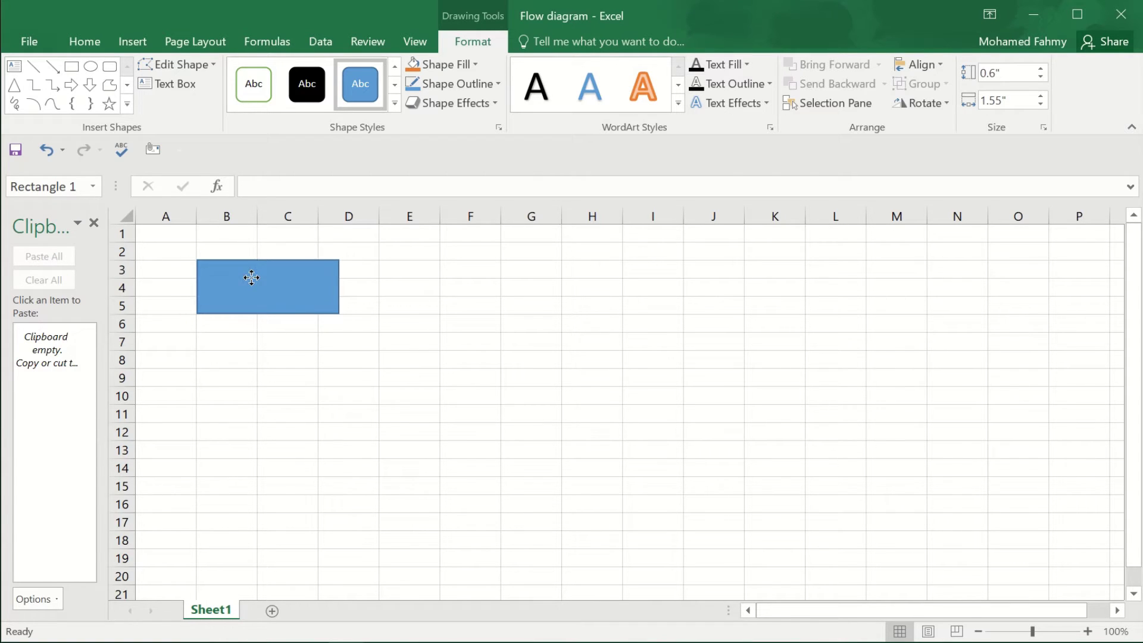
pyautogui.write('1- Receivi')
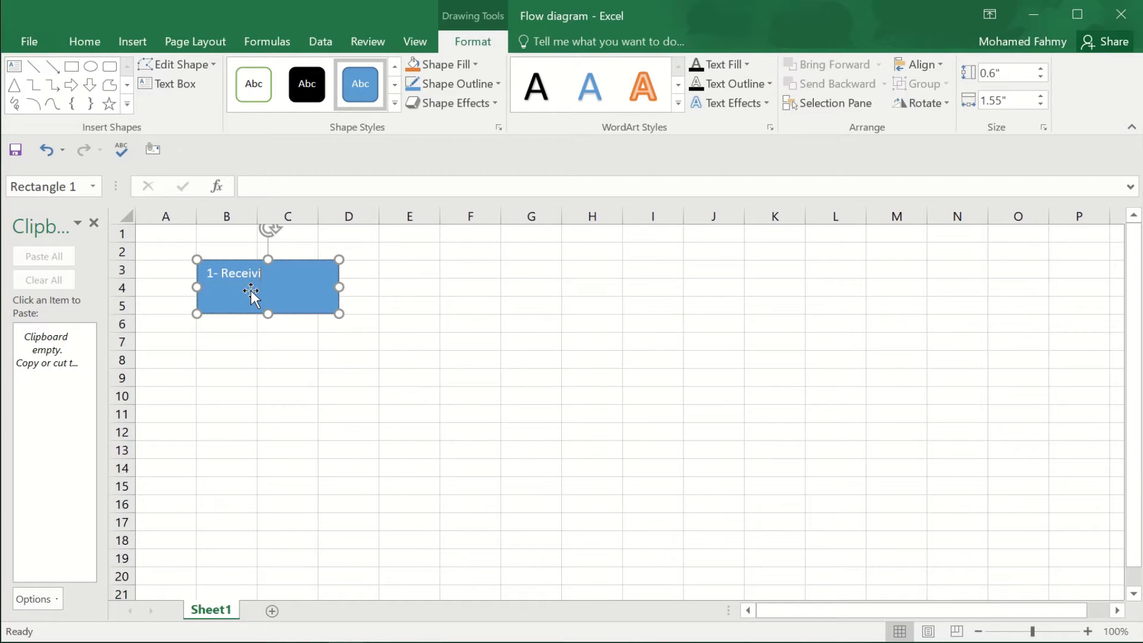
pyautogui.write('ng of')
pyautogui.write(' Ora')
pyautogui.write('nge')
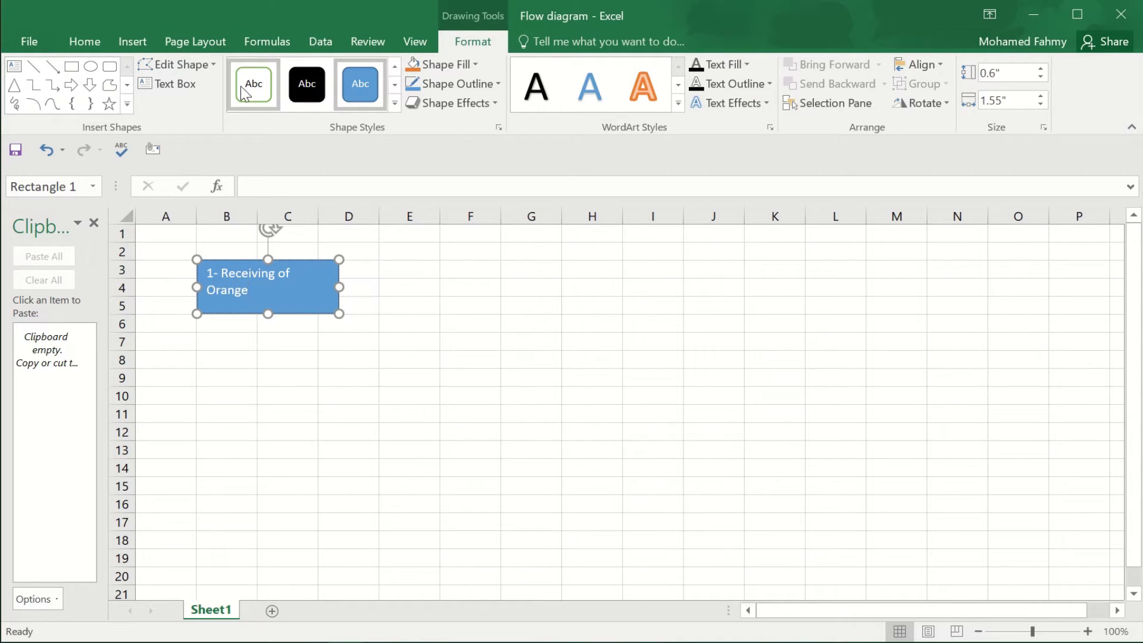
pyautogui.click(96, 50)
pyautogui.click(272, 99)
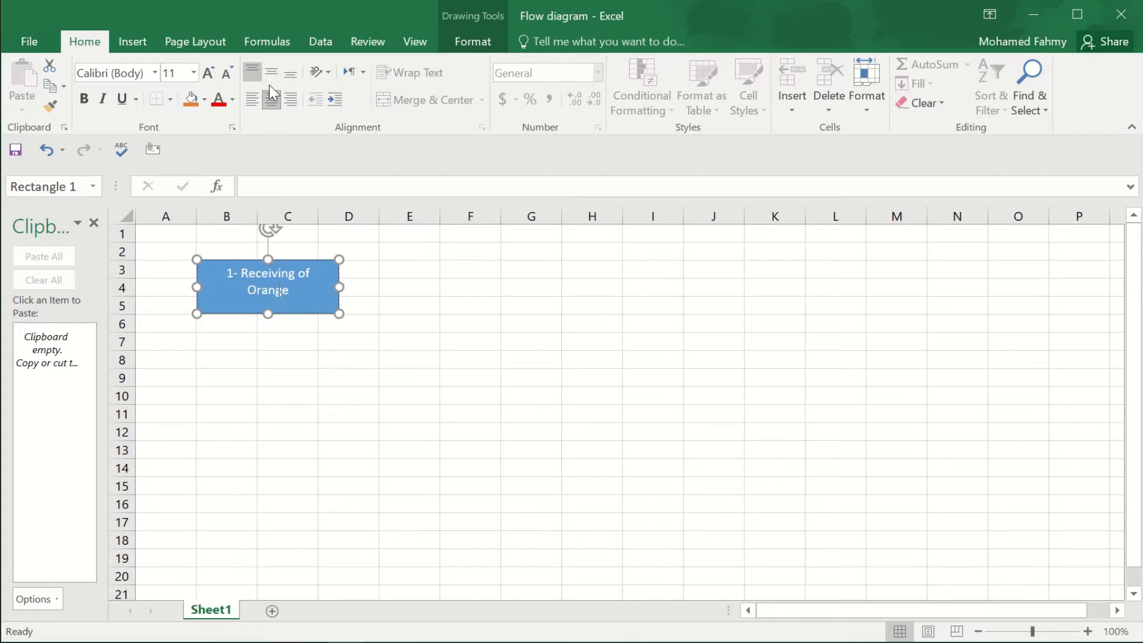
pyautogui.click(271, 73)
pyautogui.keyDown('ctrl'); pyautogui.scroll(1, 404, 361); pyautogui.keyUp('ctrl')
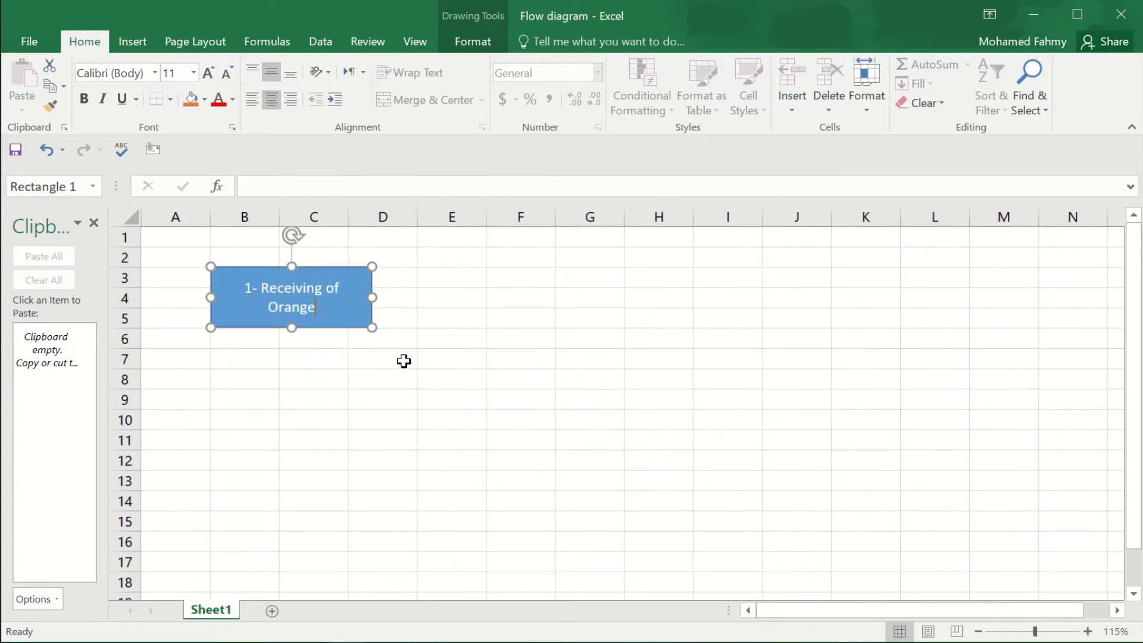
pyautogui.keyDown('ctrl'); pyautogui.scroll(1, 403, 360); pyautogui.keyUp('ctrl')
pyautogui.keyDown('ctrl'); pyautogui.scroll(1, 409, 373); pyautogui.keyUp('ctrl')
pyautogui.keyDown('ctrl'); pyautogui.scroll(1, 434, 383); pyautogui.keyUp('ctrl')
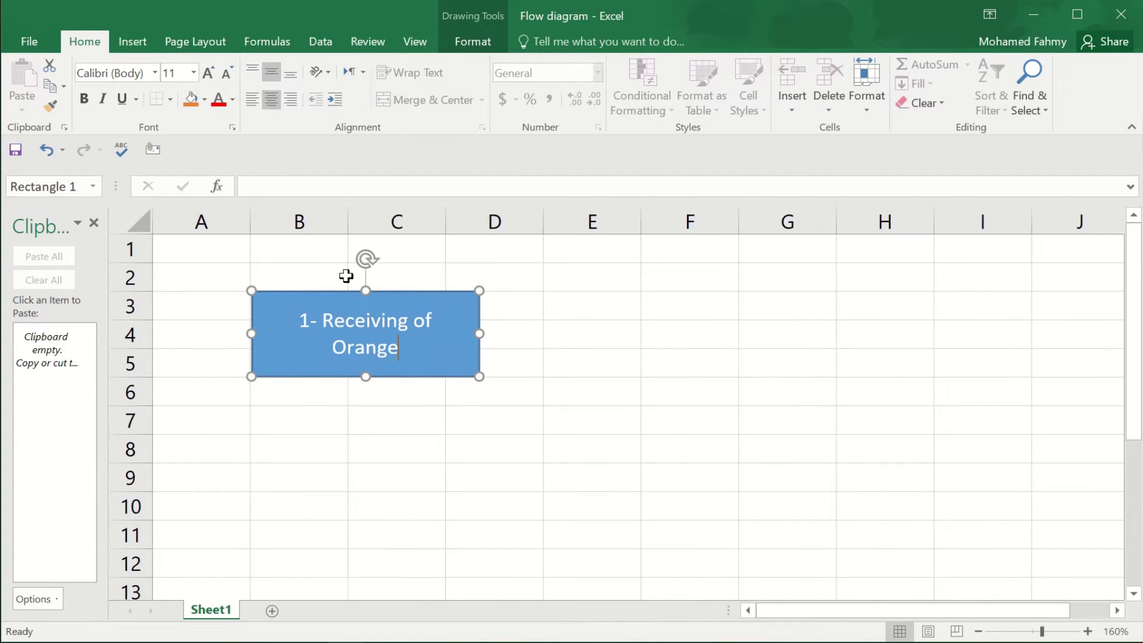
# Give the box a white fill with bold black 12 pt text.
pyautogui.click(206, 101)
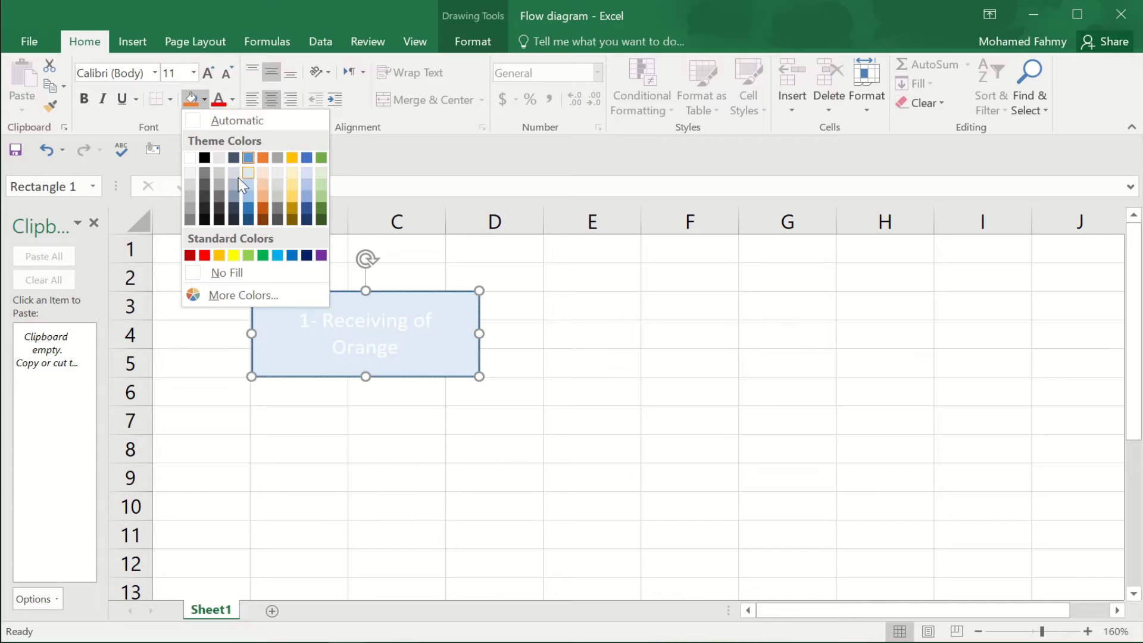
pyautogui.click(189, 159)
pyautogui.tripleClick(395, 313)
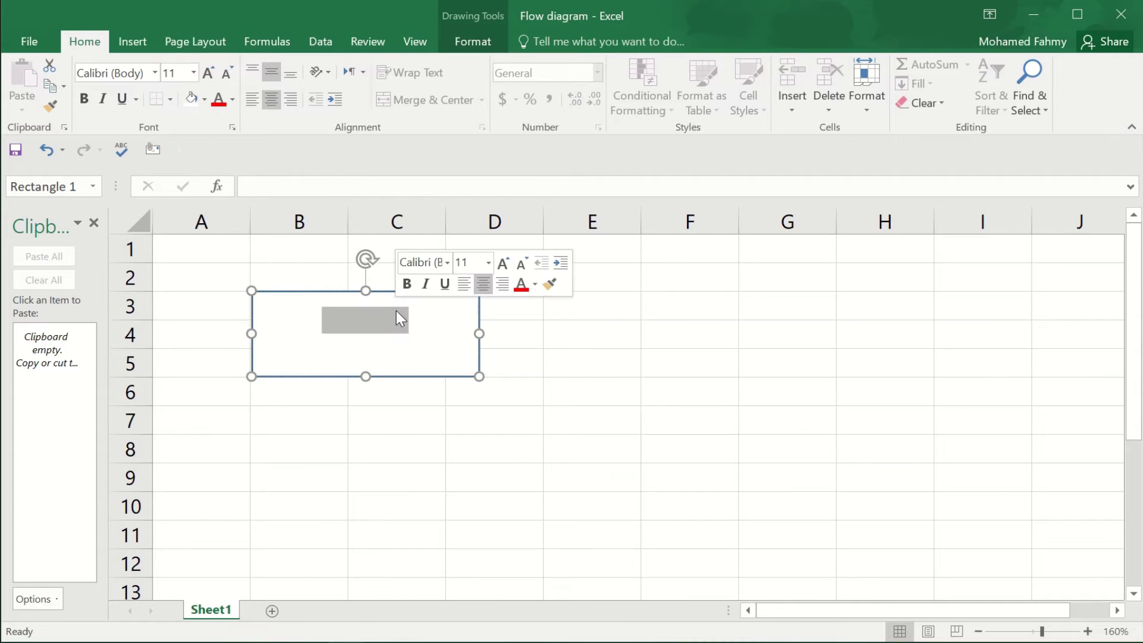
pyautogui.click(534, 284)
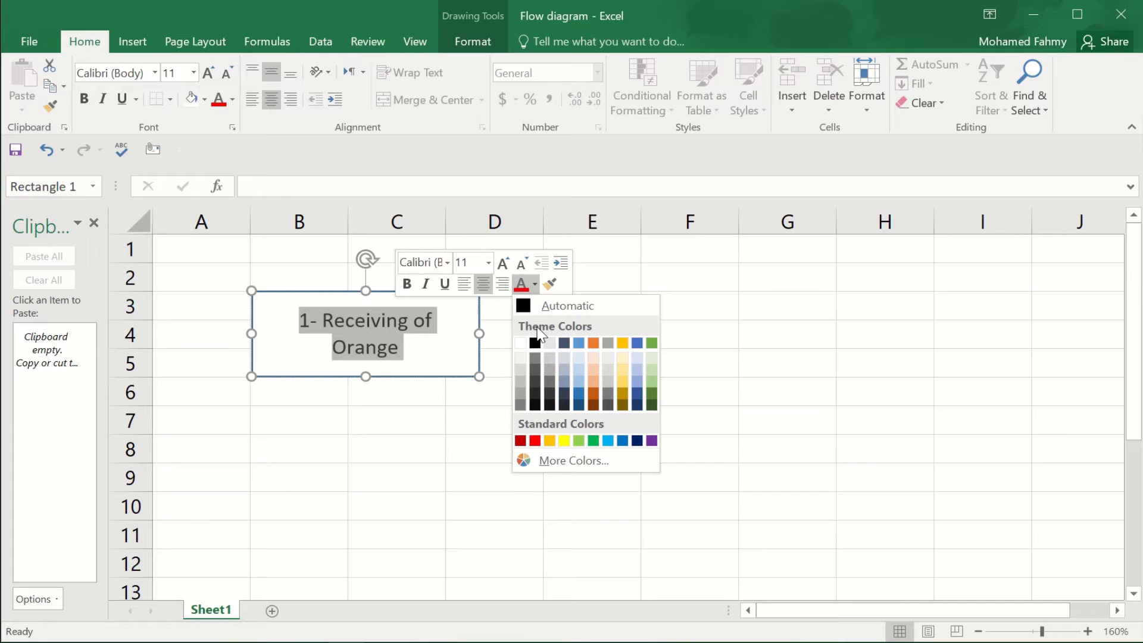
pyautogui.click(523, 306)
pyautogui.click(504, 267)
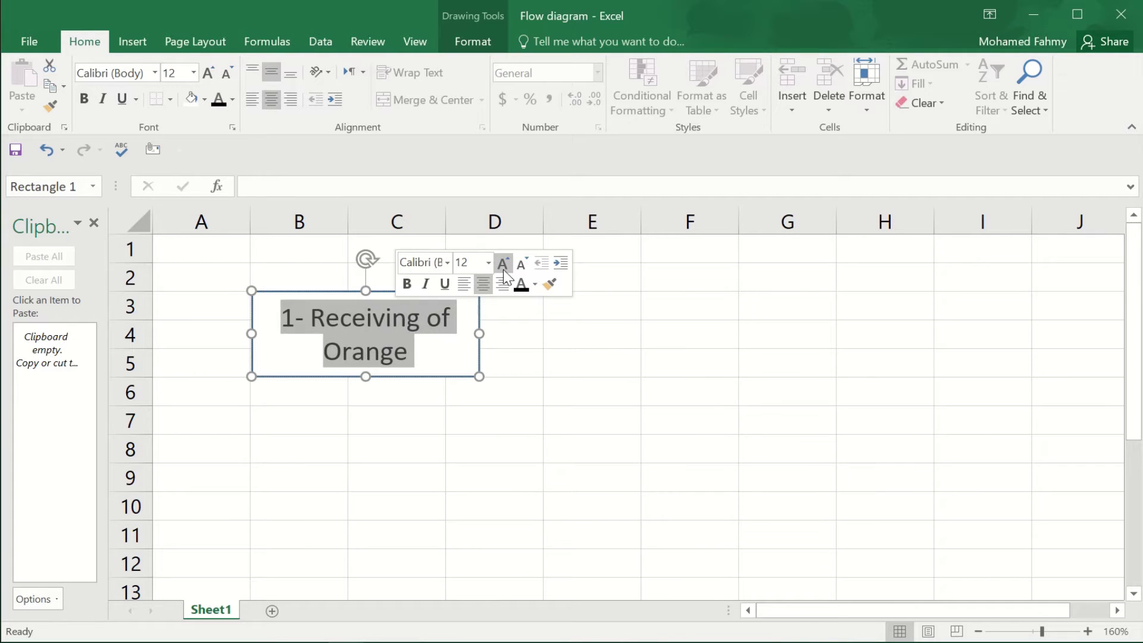
pyautogui.click(408, 284)
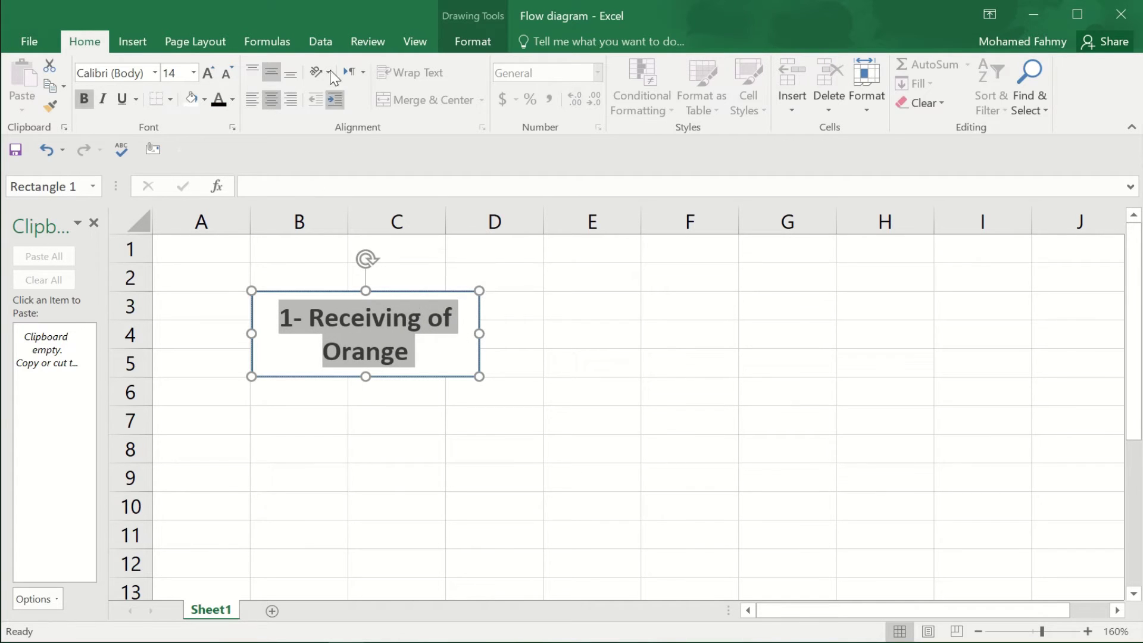
# Give the box a black outline with 1½ pt weight.
pyautogui.click(479, 43)
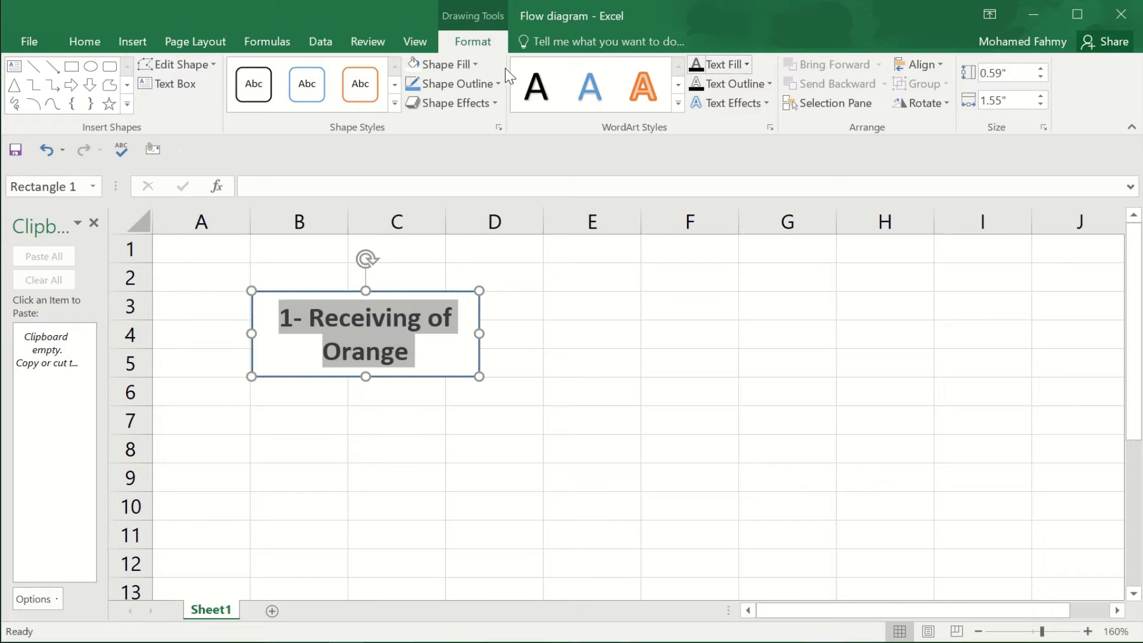
pyautogui.click(451, 84)
pyautogui.click(427, 144)
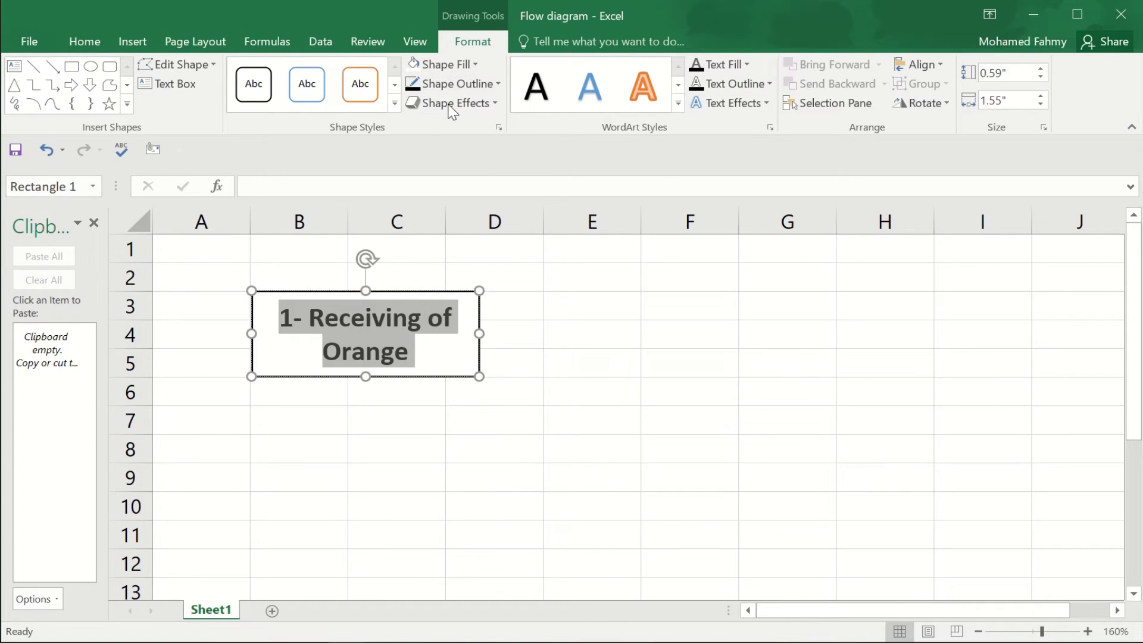
pyautogui.click(457, 83)
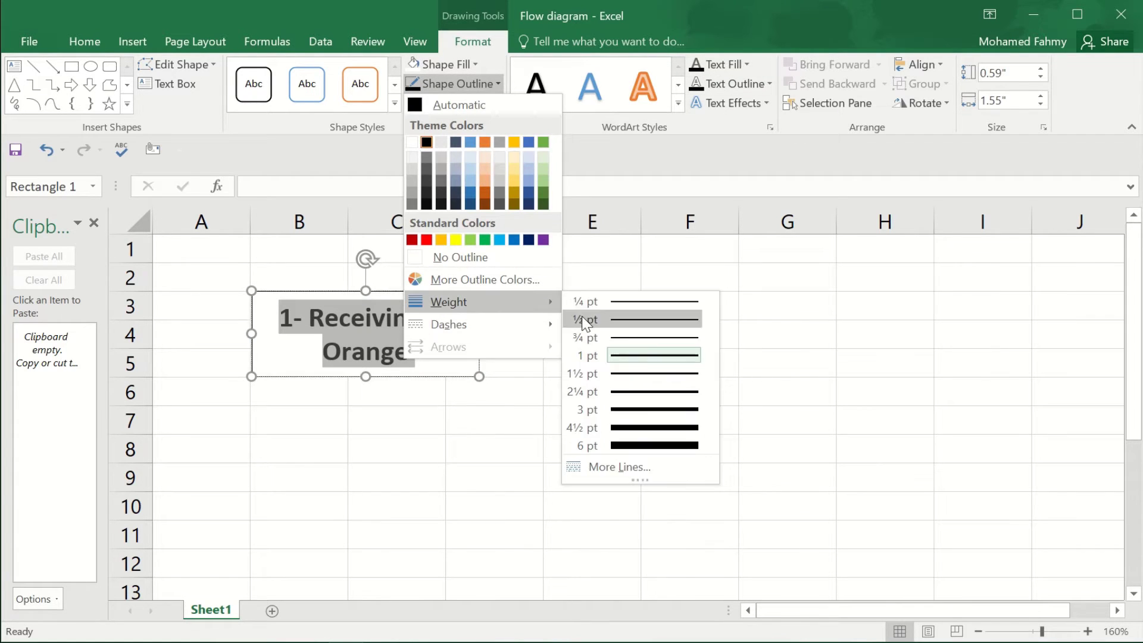
pyautogui.moveTo(449, 302)
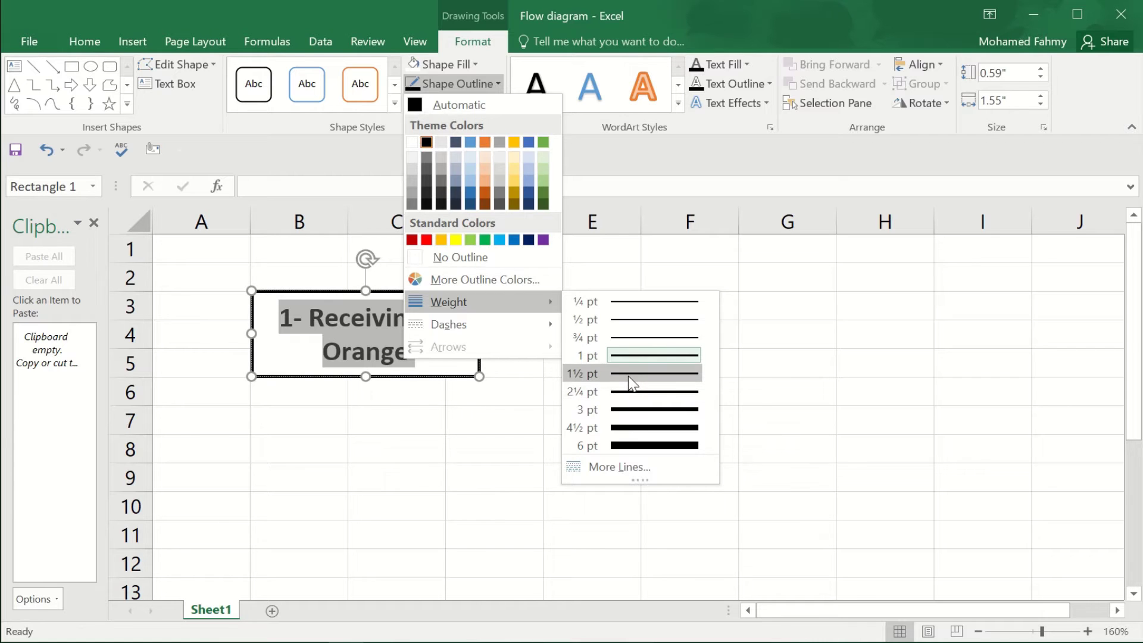
pyautogui.click(627, 377)
pyautogui.click(590, 312)
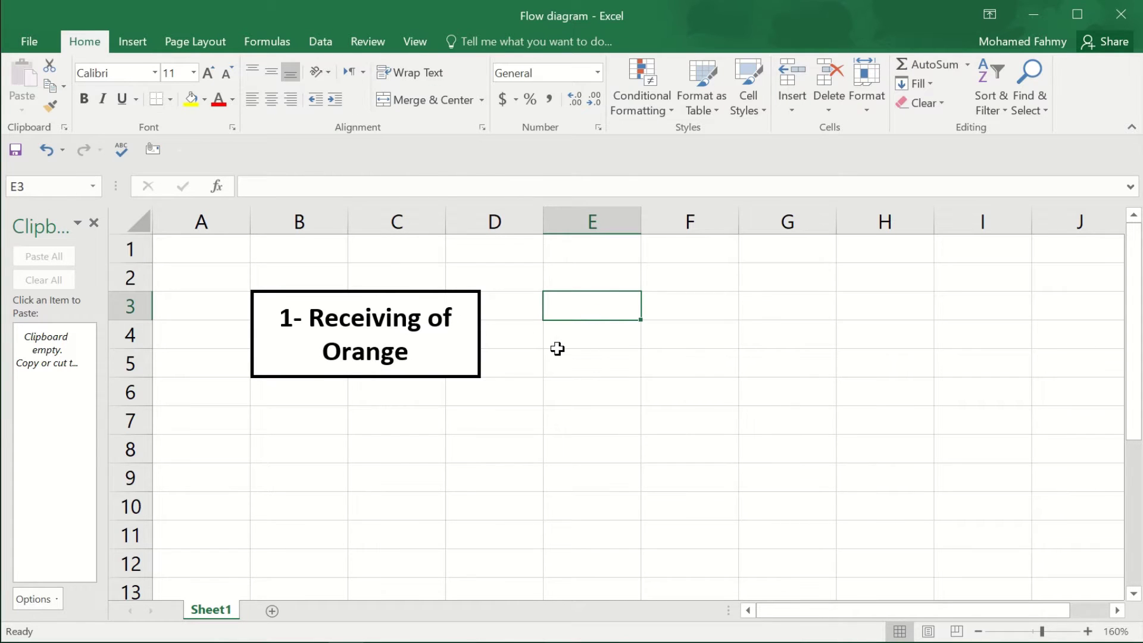
# Close the Clipboard pane and place a copy of the first box to its right.
pyautogui.keyDown('ctrl'); pyautogui.scroll(-1, 557, 350); pyautogui.keyUp('ctrl')
pyautogui.keyDown('ctrl'); pyautogui.scroll(-1, 556, 349); pyautogui.keyUp('ctrl')
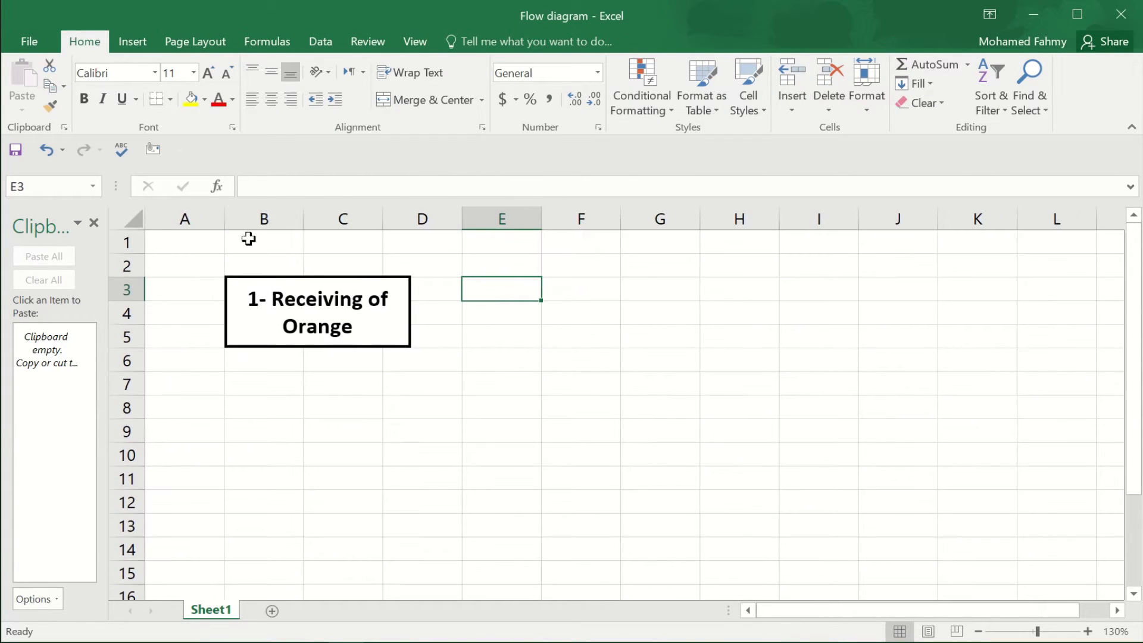
pyautogui.click(94, 223)
pyautogui.click(379, 355)
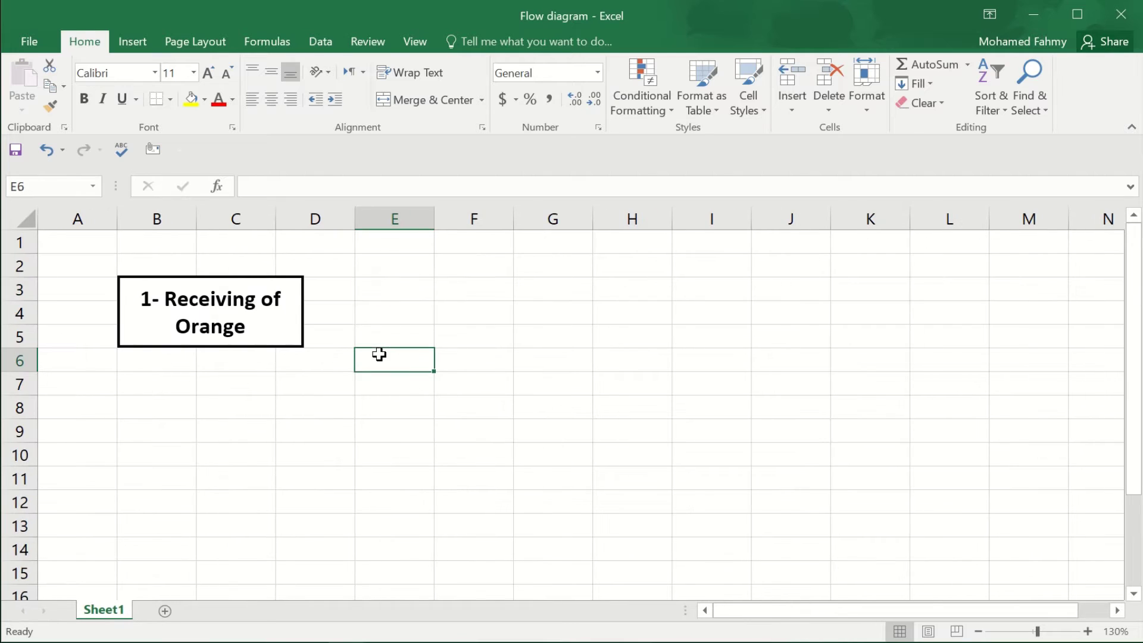
pyautogui.click(302, 311)
pyautogui.hotkey('ctrl', 'c')
pyautogui.hotkey('ctrl', 'v')
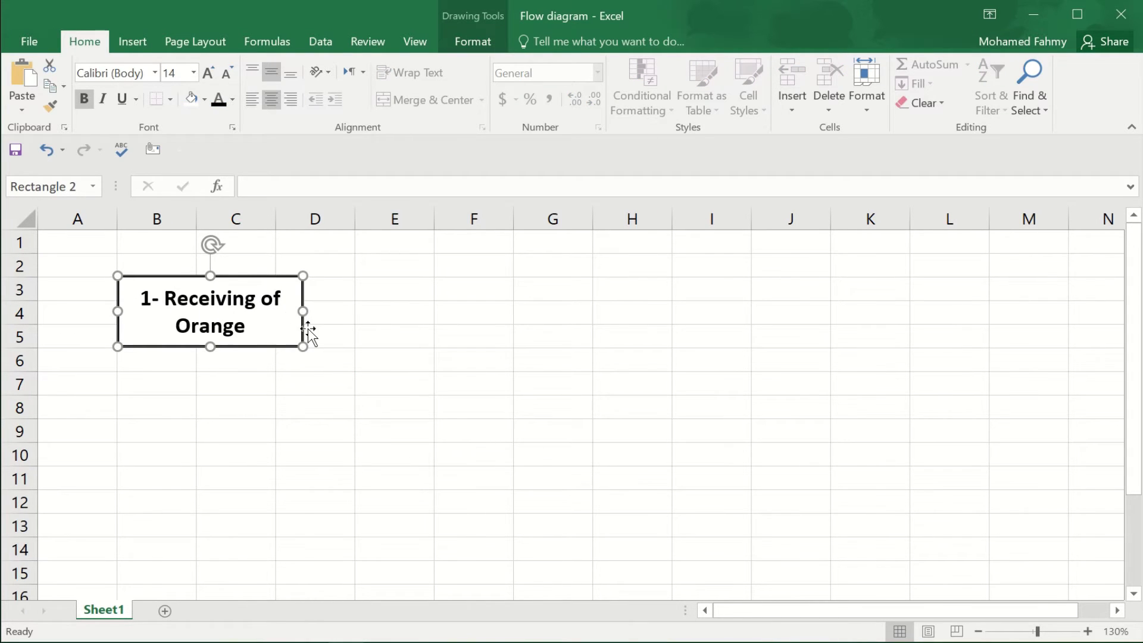
pyautogui.moveTo(291, 327); pyautogui.dragTo(580, 330)
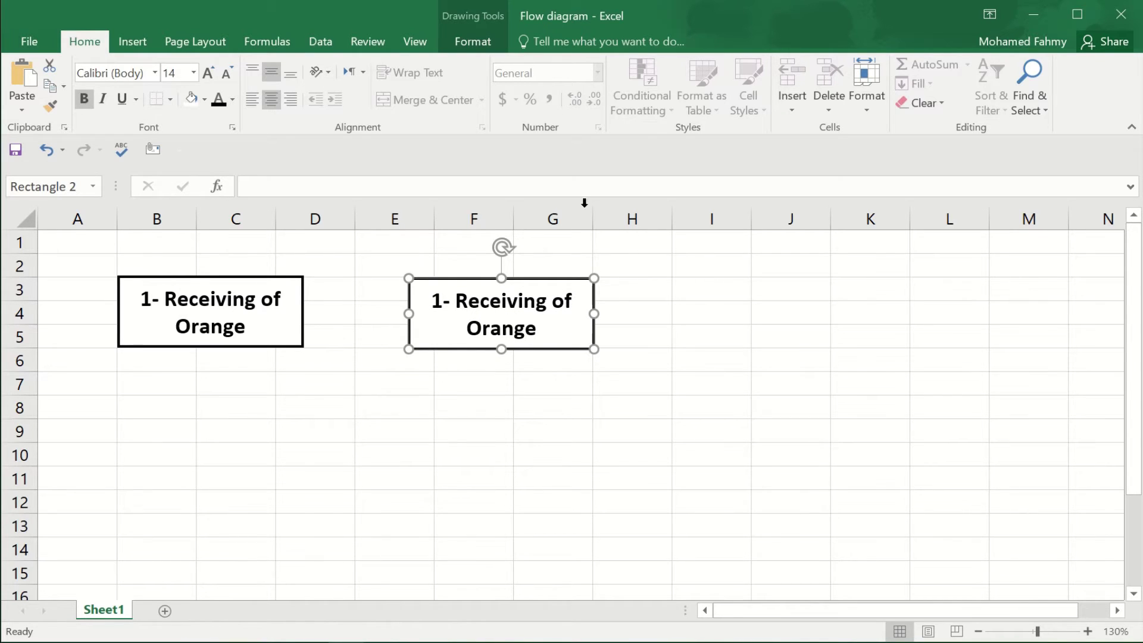
# Turn the copy into a larger diamond labelled '2- Sorting of Orange'.
pyautogui.click(482, 39)
pyautogui.click(201, 63)
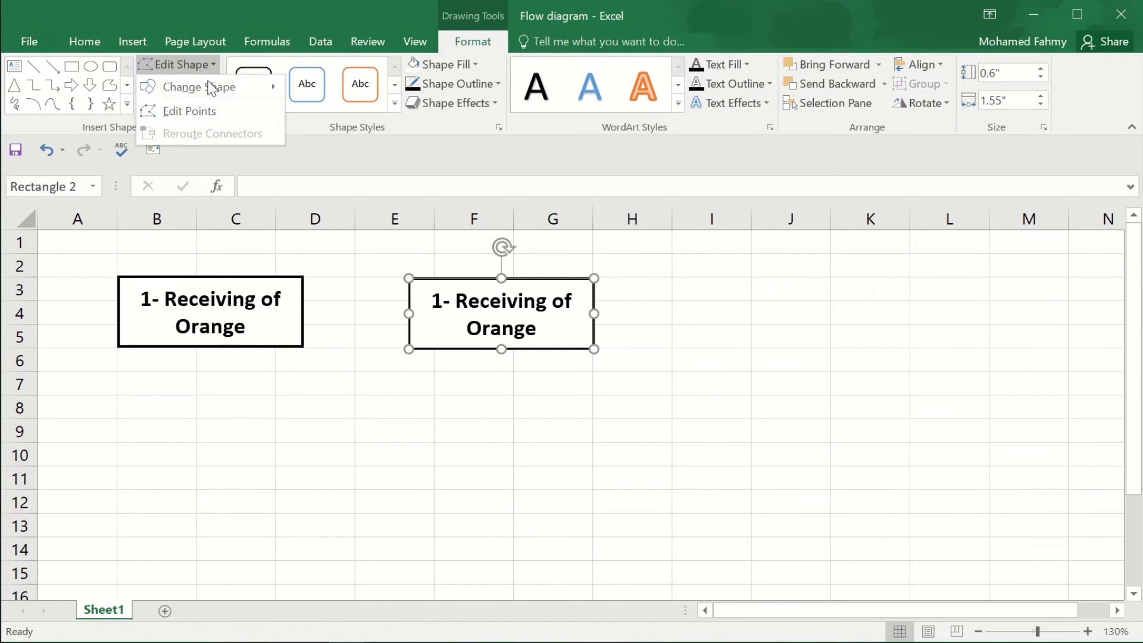
pyautogui.moveTo(198, 87)
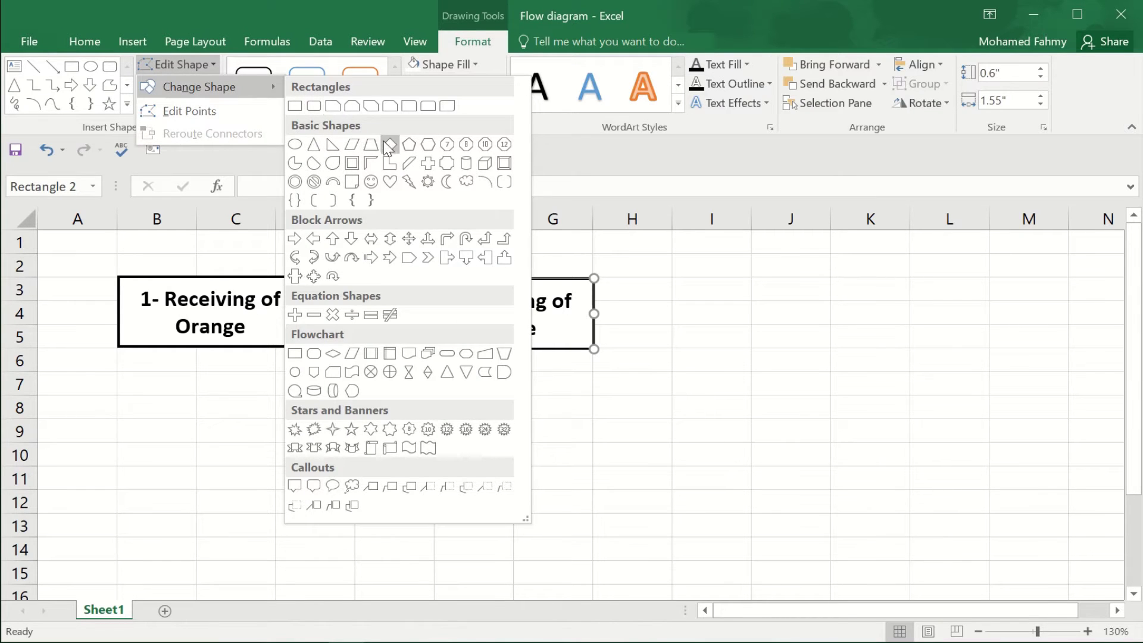
pyautogui.click(388, 145)
pyautogui.moveTo(503, 351); pyautogui.dragTo(516, 425)
pyautogui.moveTo(594, 352); pyautogui.dragTo(683, 352)
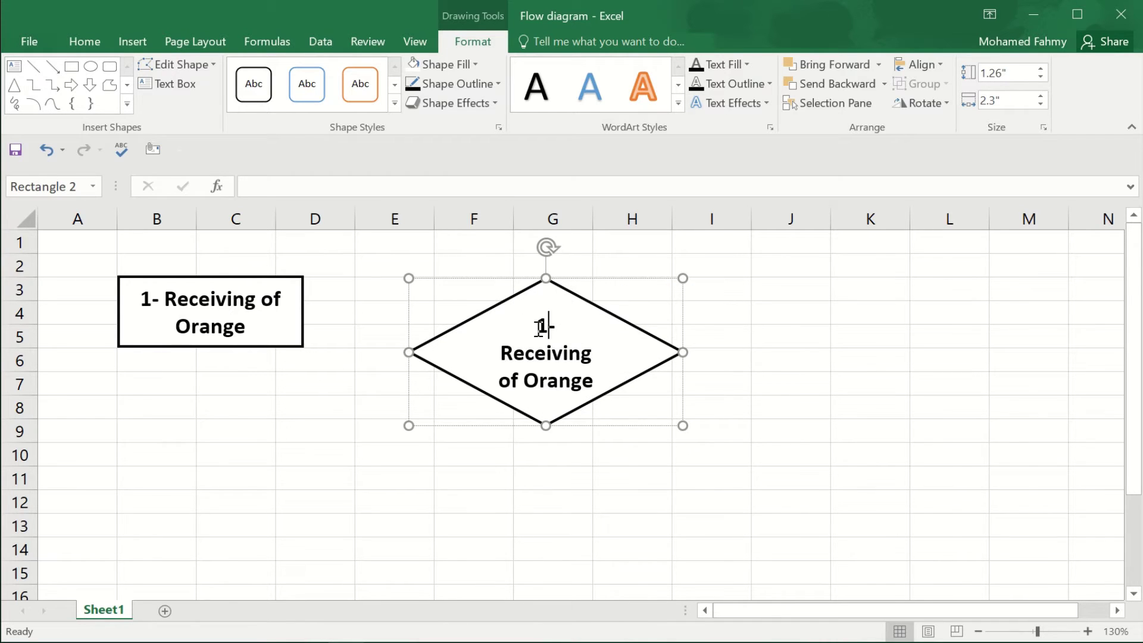
pyautogui.moveTo(544, 324); pyautogui.dragTo(594, 377)
pyautogui.write('2-')
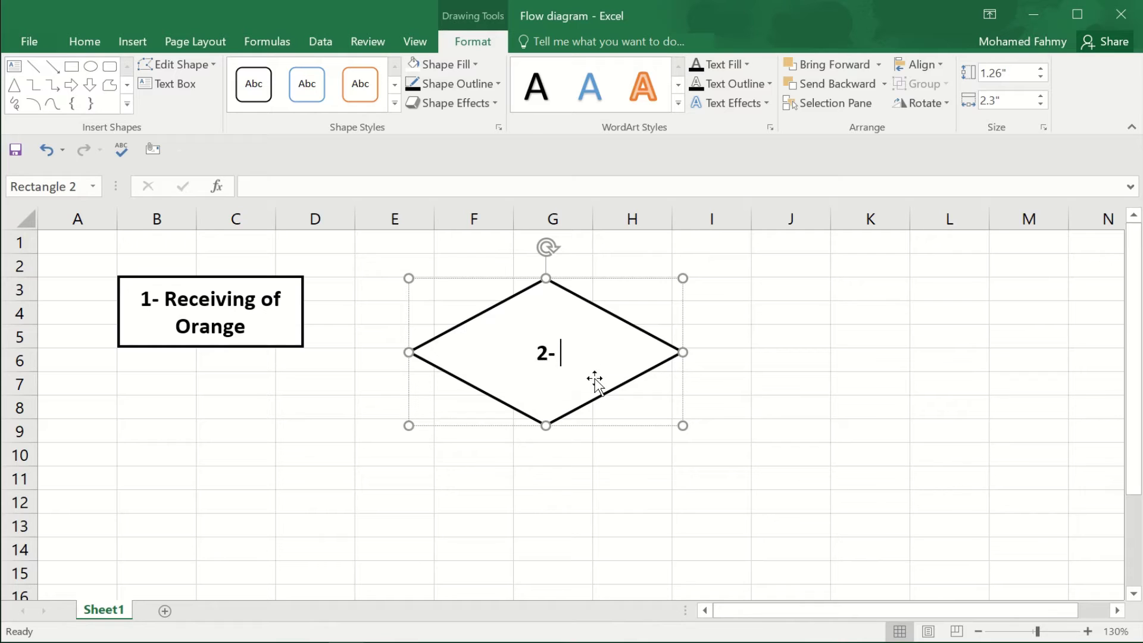
pyautogui.write(' Sorting')
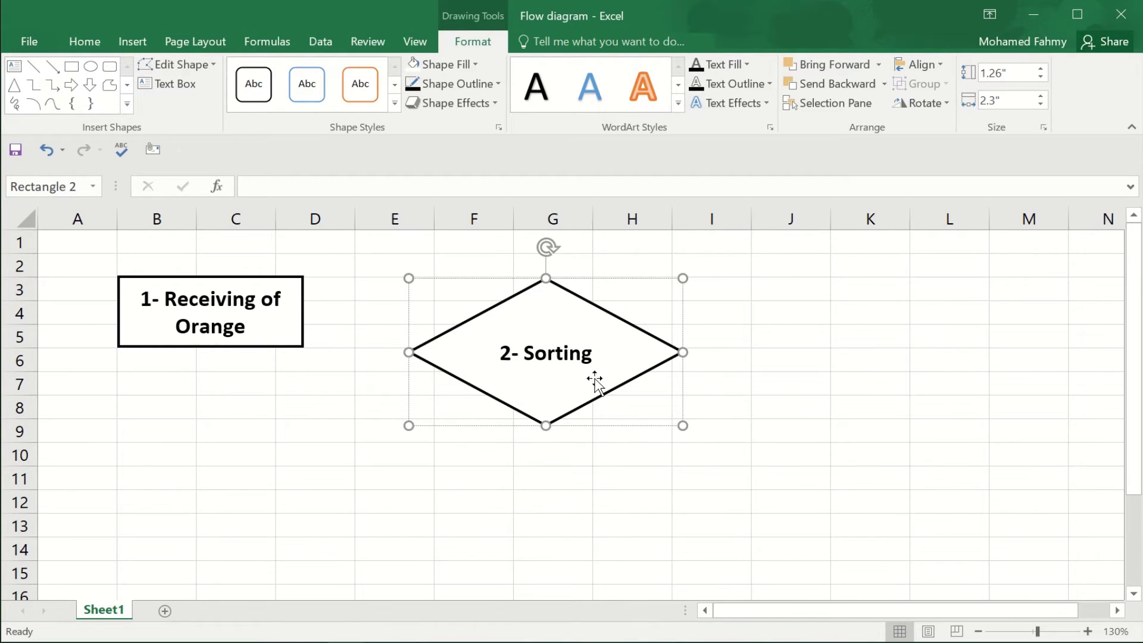
pyautogui.write(' of Ora')
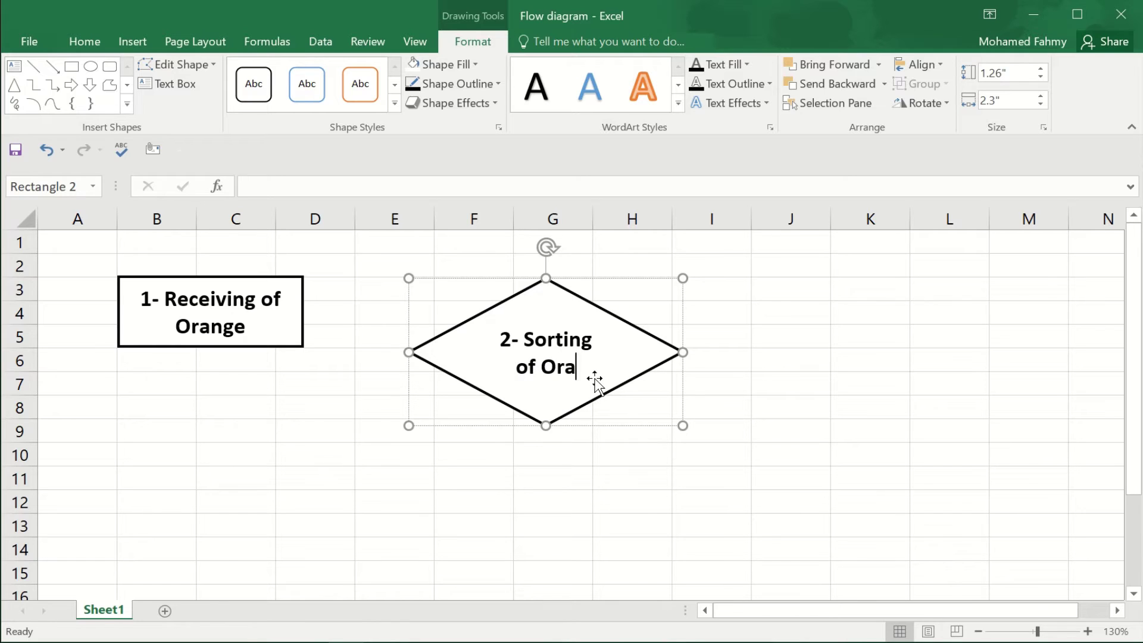
pyautogui.write('nge')
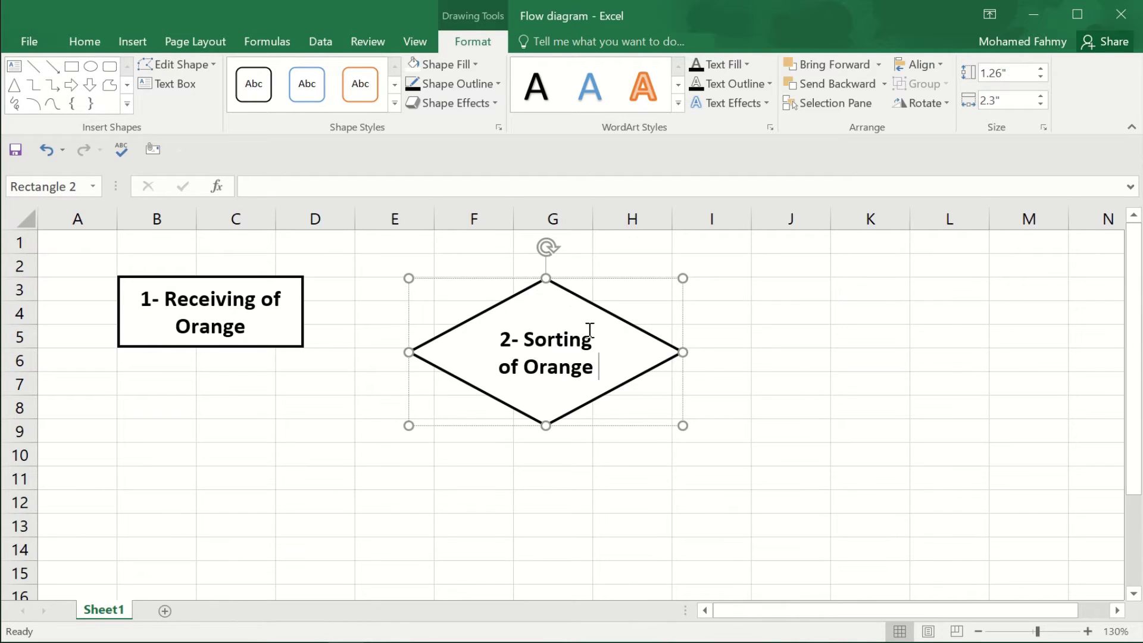
# Copy the first box to the right of the diamond and label it '3- Washing'.
pyautogui.click(229, 277)
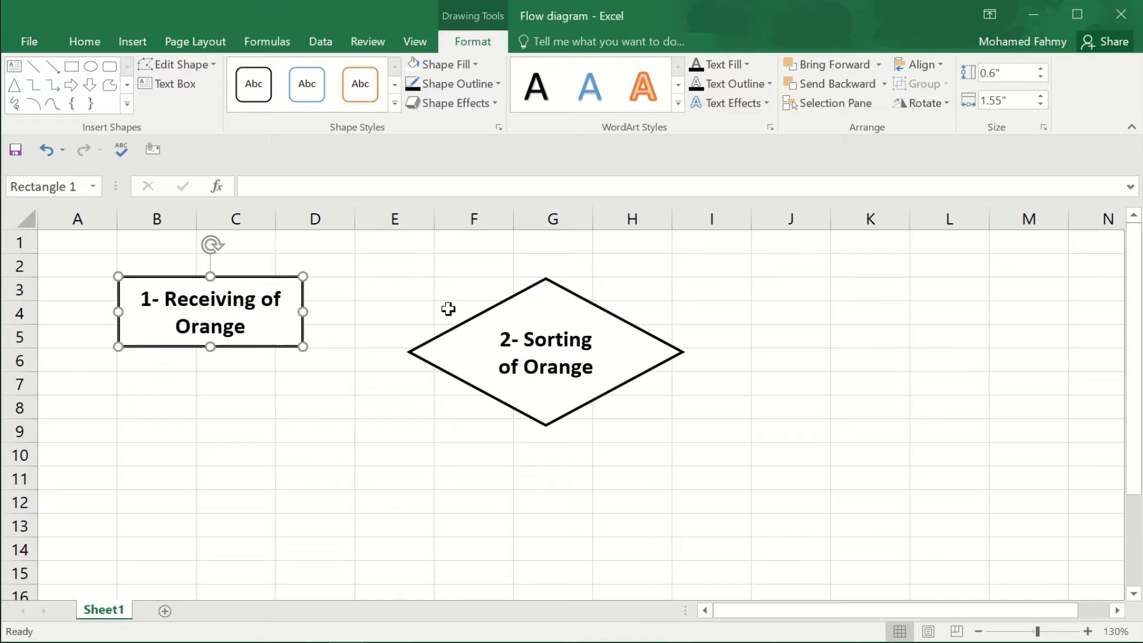
pyautogui.keyDown('ctrl'); pyautogui.click(498, 321); pyautogui.keyUp('ctrl')
pyautogui.click(753, 341)
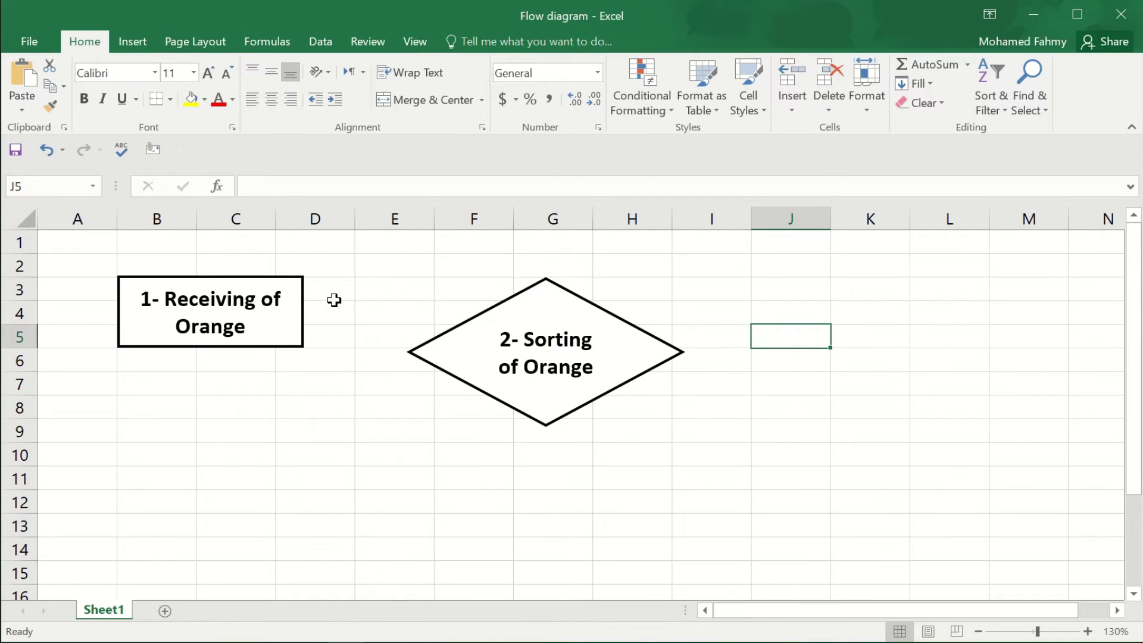
pyautogui.click(300, 294)
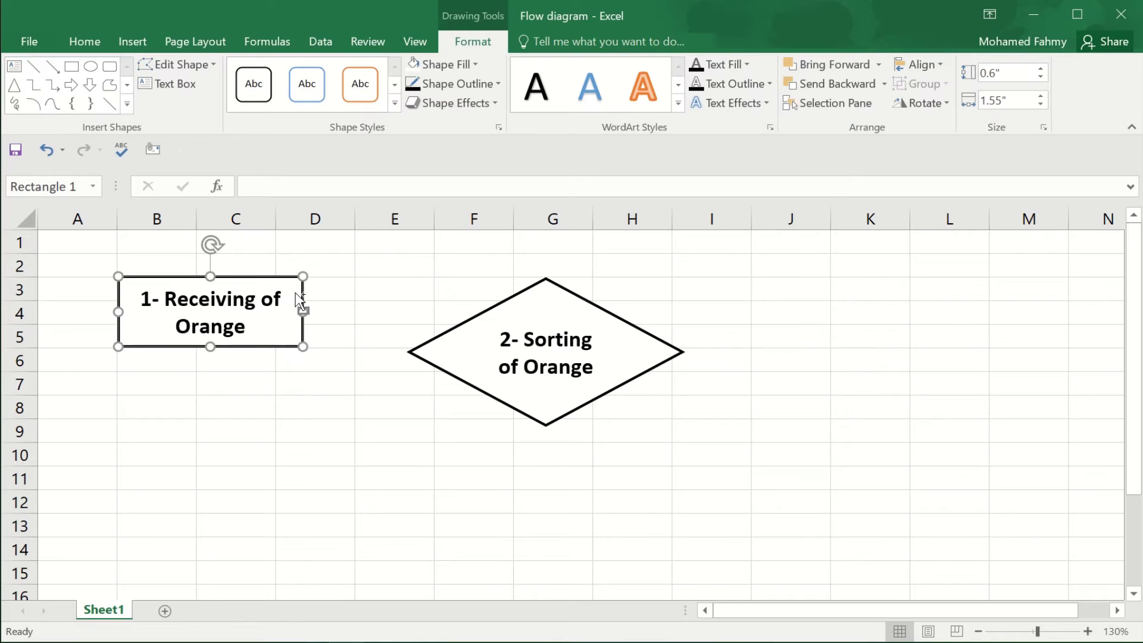
pyautogui.keyDown('ctrl'); pyautogui.moveTo(304, 307); pyautogui.dragTo(969, 305); pyautogui.keyUp('ctrl')
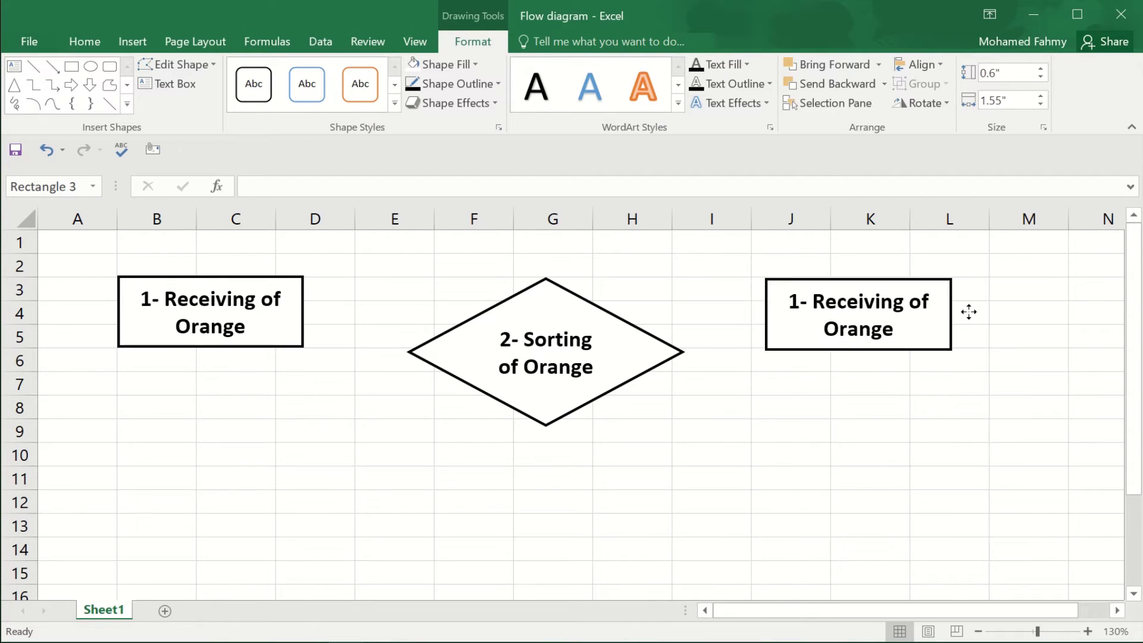
pyautogui.tripleClick(813, 300)
pyautogui.write('3')
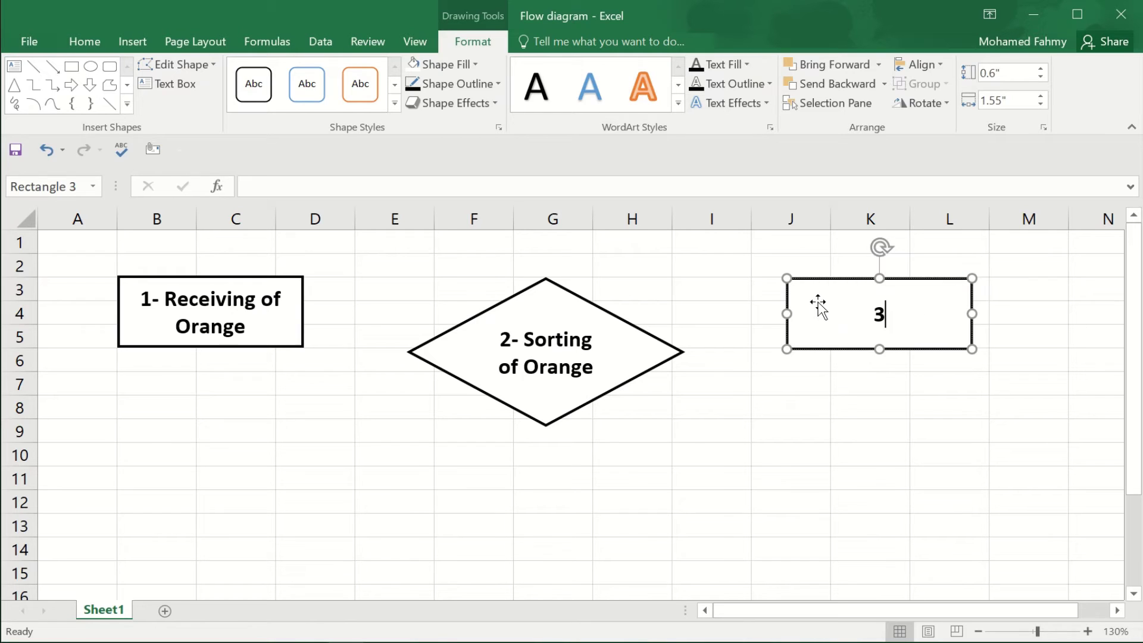
pyautogui.write('- Wa')
pyautogui.write('sho')
pyautogui.press('BackSpace')
pyautogui.write('ing')
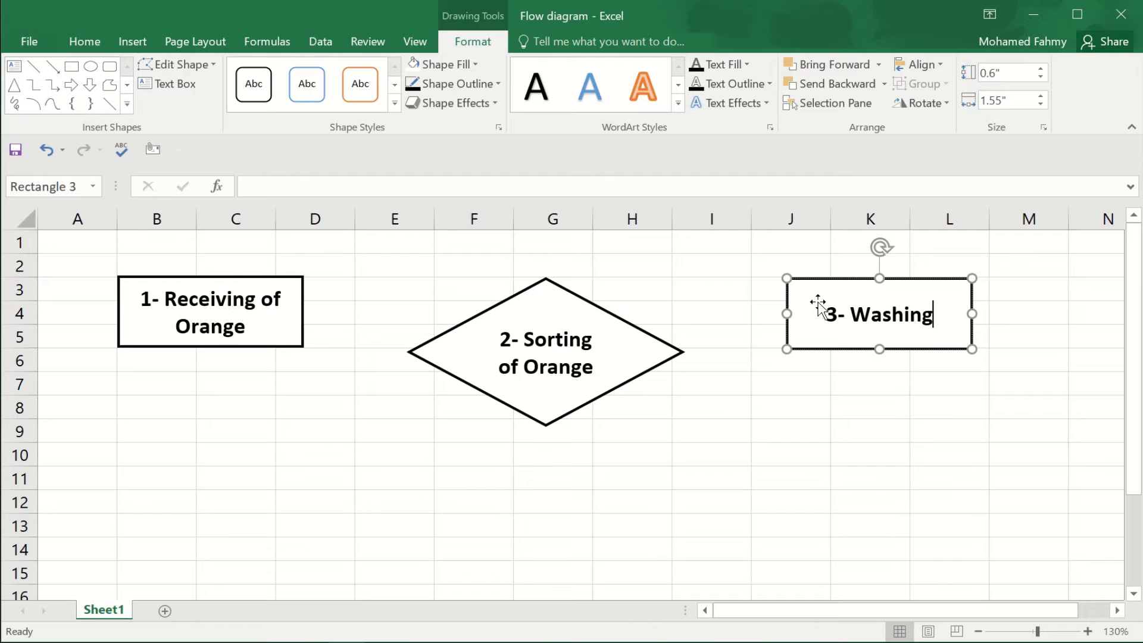
# Add another box further along the row labelled '4- Squeeze-out'.
pyautogui.scroll(-2, 868, 388)
pyautogui.scroll(-1, 868, 388)
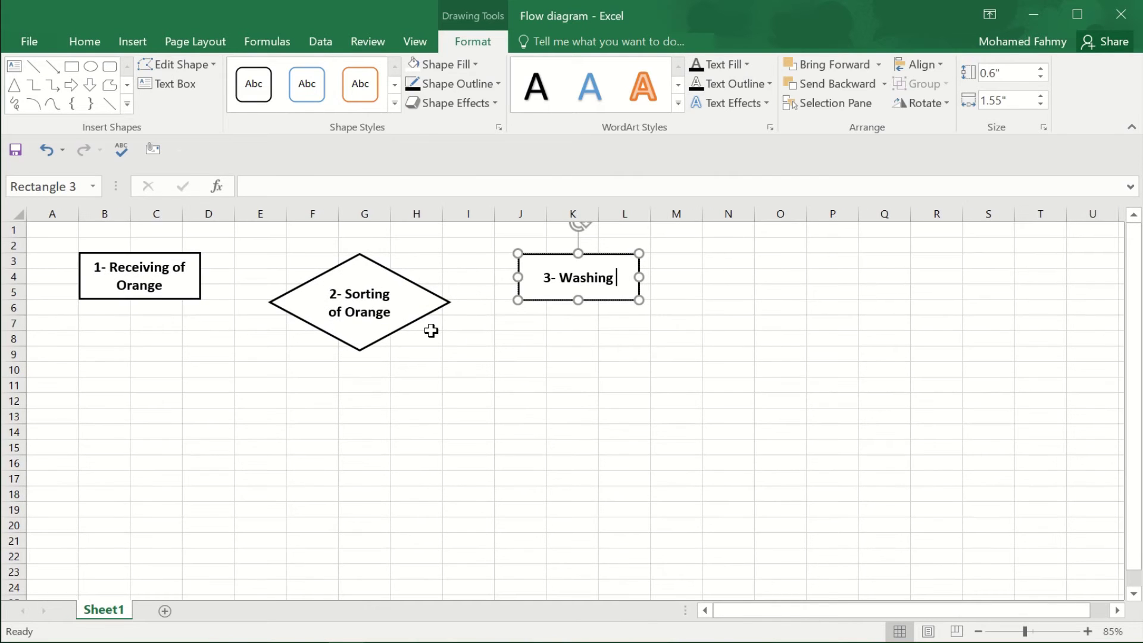
pyautogui.hotkey('ctrl', 'z')
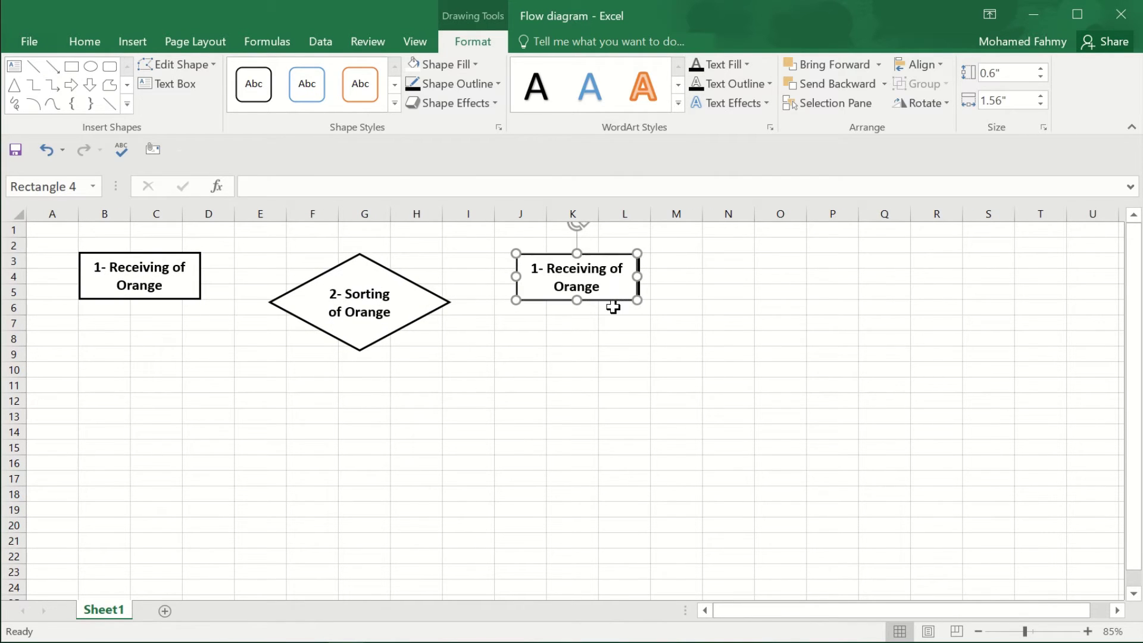
pyautogui.moveTo(614, 306); pyautogui.dragTo(847, 303)
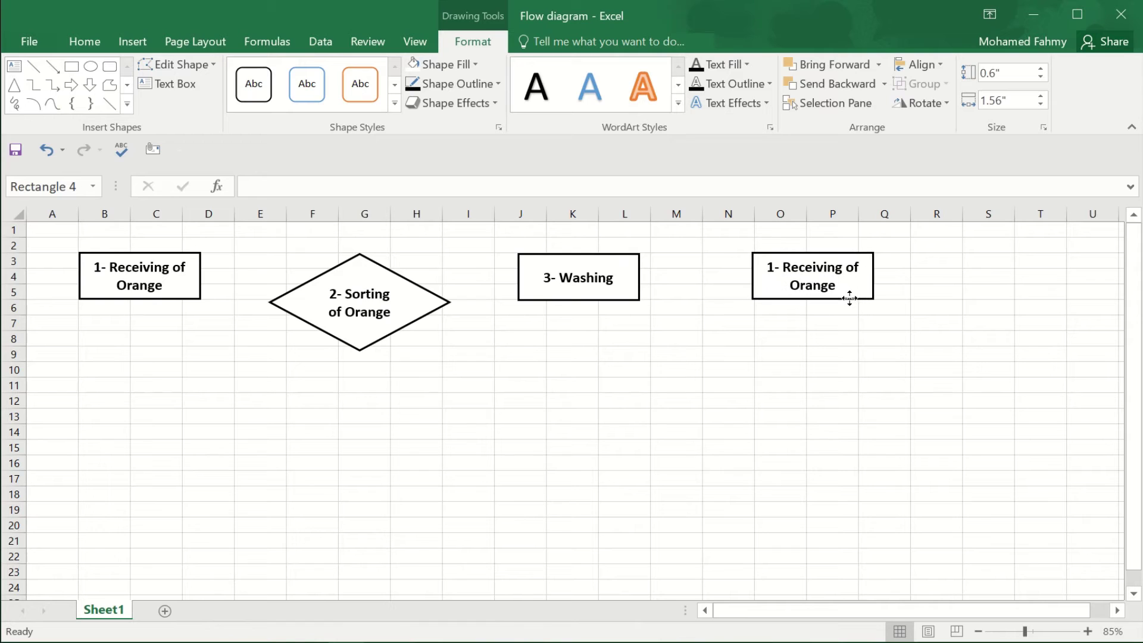
pyautogui.moveTo(848, 302); pyautogui.dragTo(846, 299)
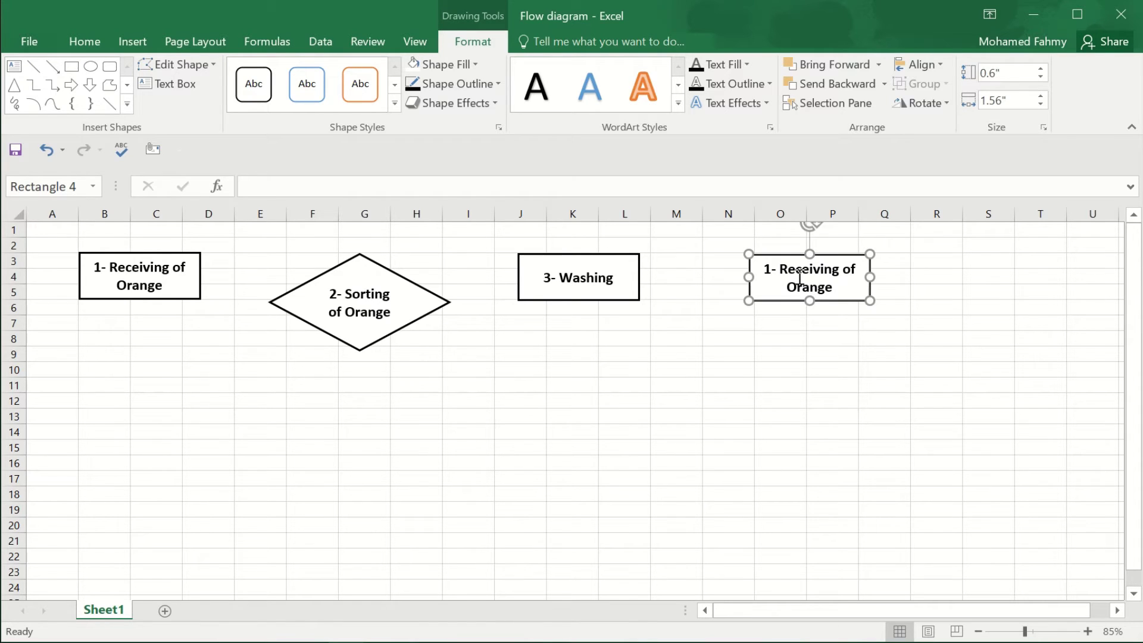
pyautogui.doubleClick(796, 271)
pyautogui.tripleClick(797, 272)
pyautogui.write('4- ')
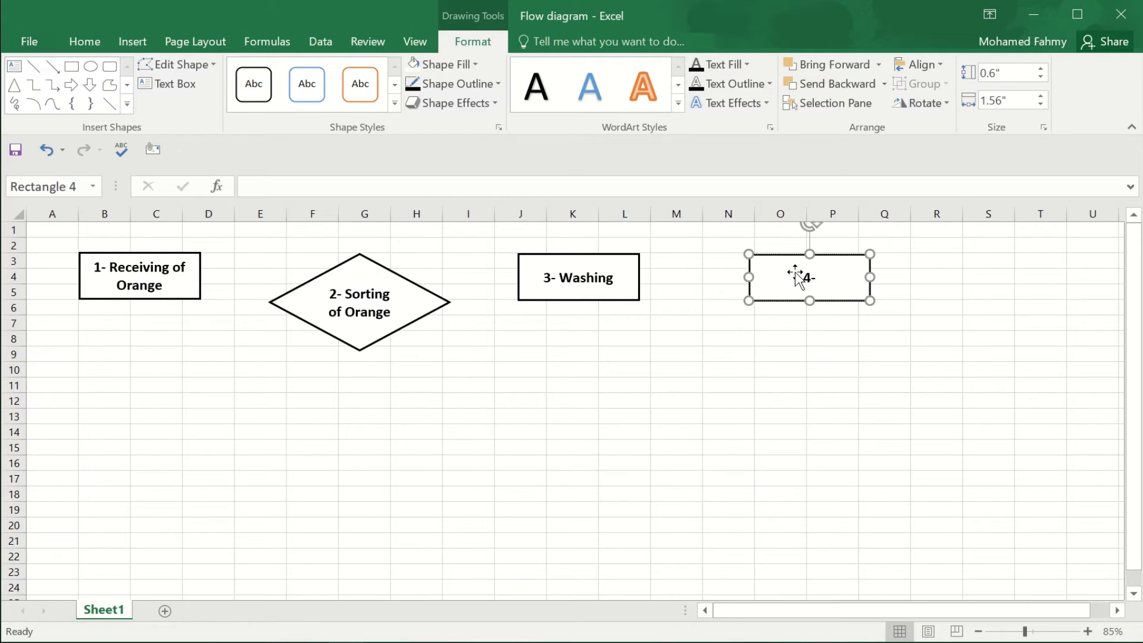
pyautogui.write('Squee')
pyautogui.write('ze')
pyautogui.write('-out')
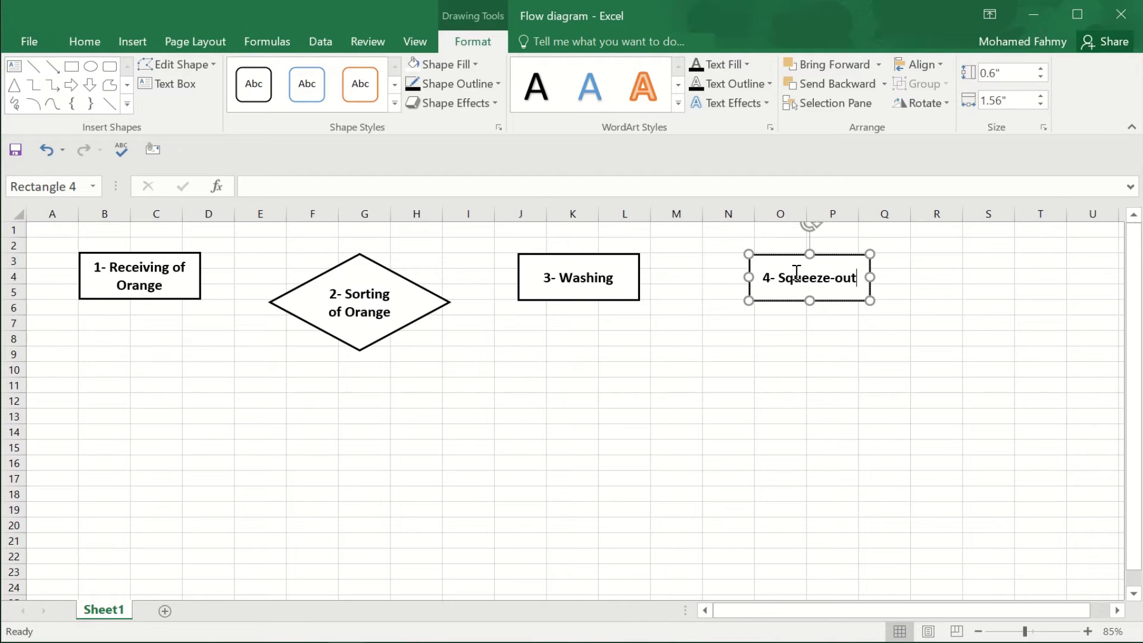
# Duplicate the Squeeze-out box to its right and label it '5- Filtering'.
pyautogui.click(844, 322)
pyautogui.click(842, 293)
pyautogui.hotkey('ctrl', 'd')
pyautogui.moveTo(840, 313); pyautogui.dragTo(1057, 300)
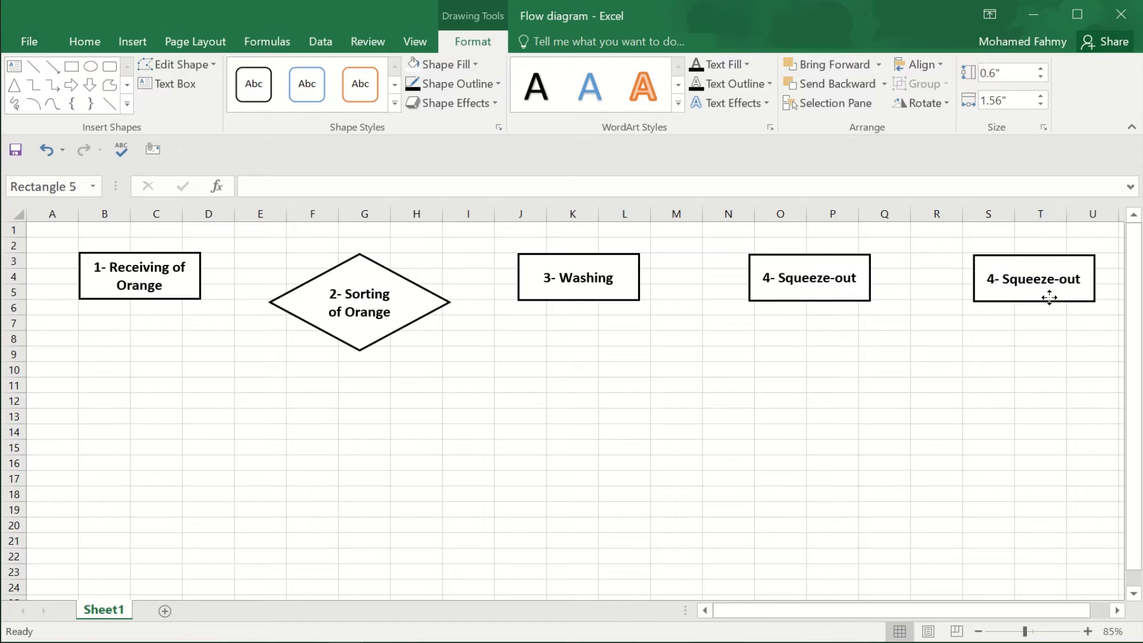
pyautogui.moveTo(997, 280); pyautogui.dragTo(1091, 280)
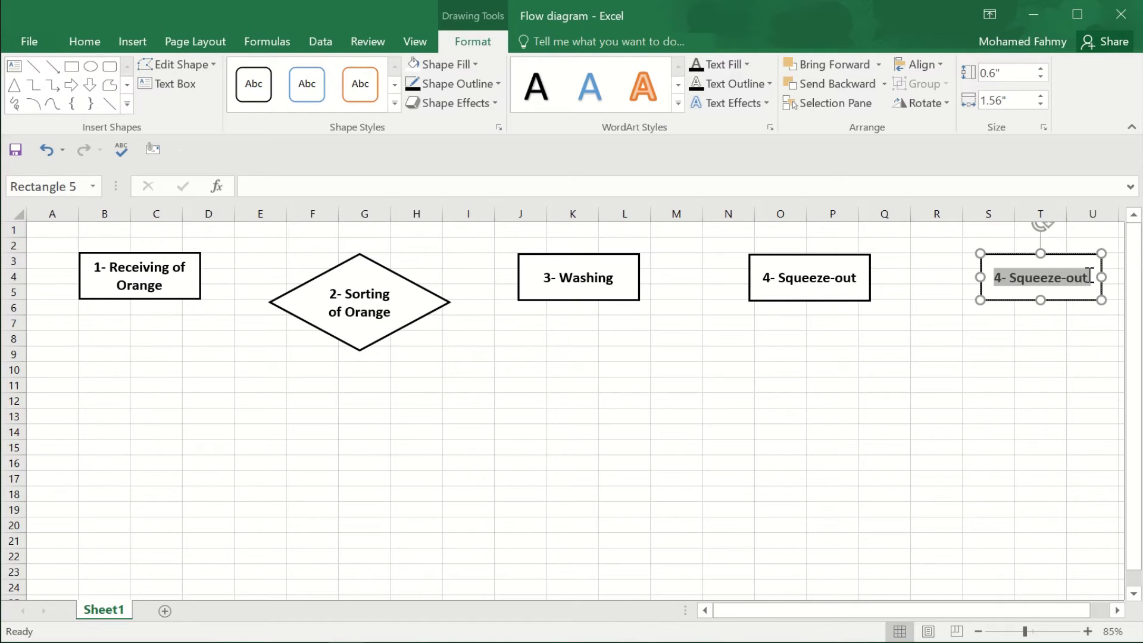
pyautogui.write('5- ')
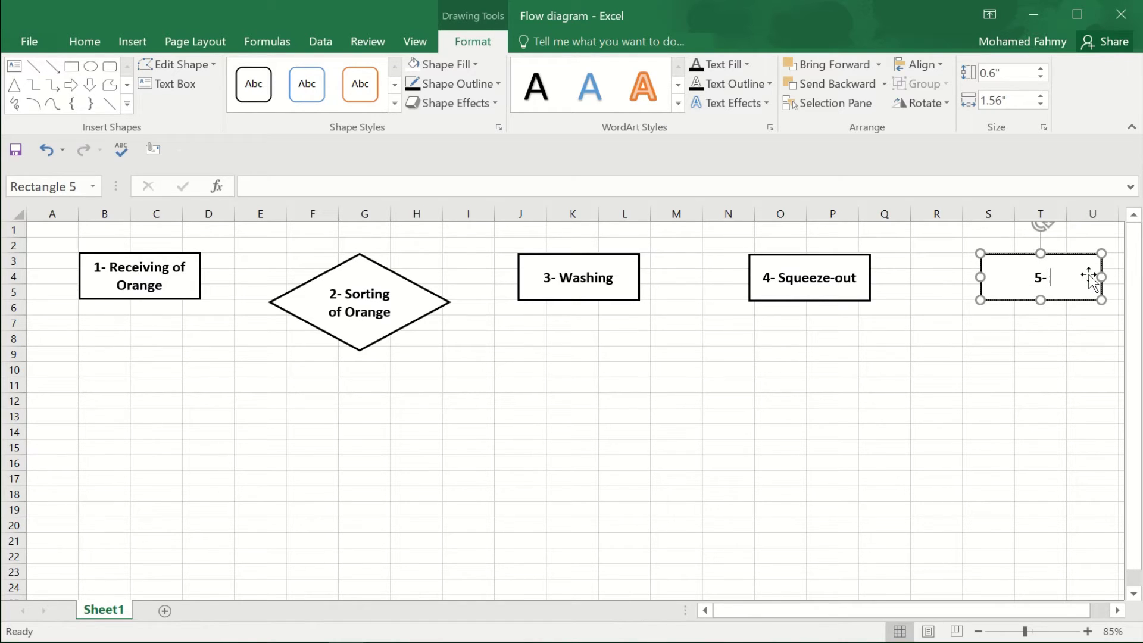
pyautogui.write('Filte')
pyautogui.write('ring')
# Select the five step shapes, from Receiving of Orange through Filtering.
pyautogui.click(1024, 353)
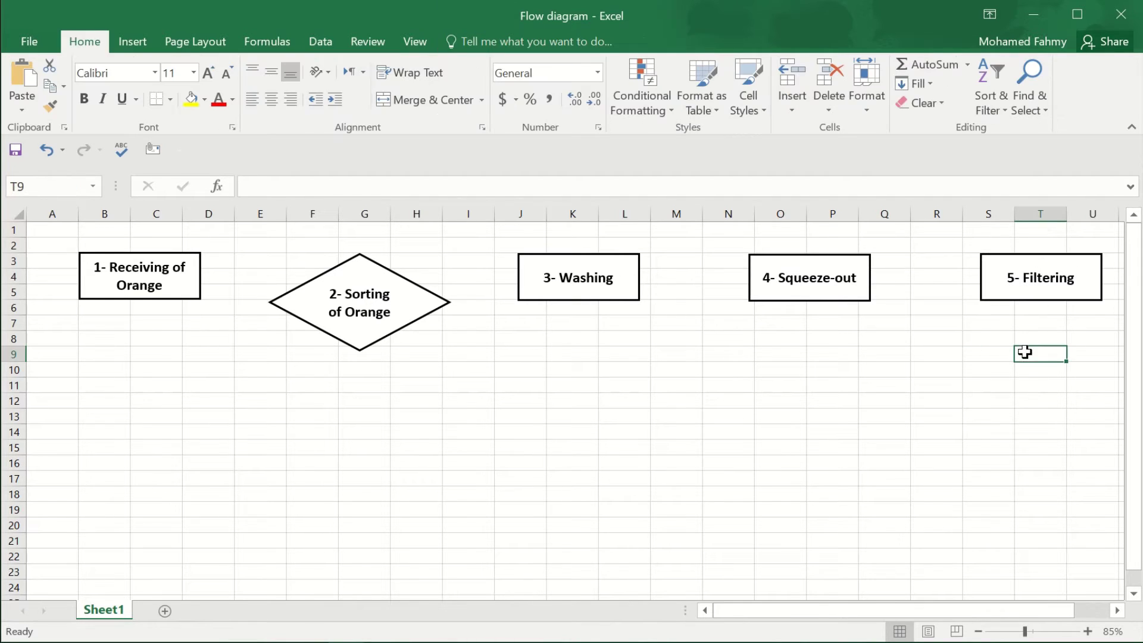
pyautogui.click(143, 290)
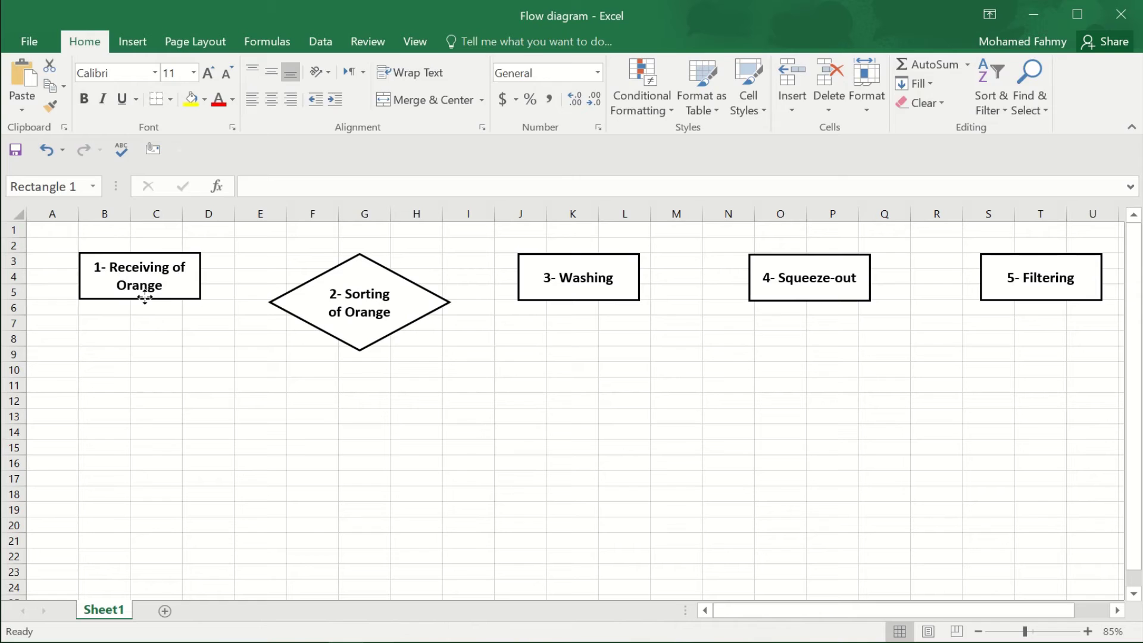
pyautogui.keyDown('shift'); pyautogui.click(308, 311); pyautogui.keyUp('shift')
pyautogui.keyDown('shift'); pyautogui.click(532, 301); pyautogui.keyUp('shift')
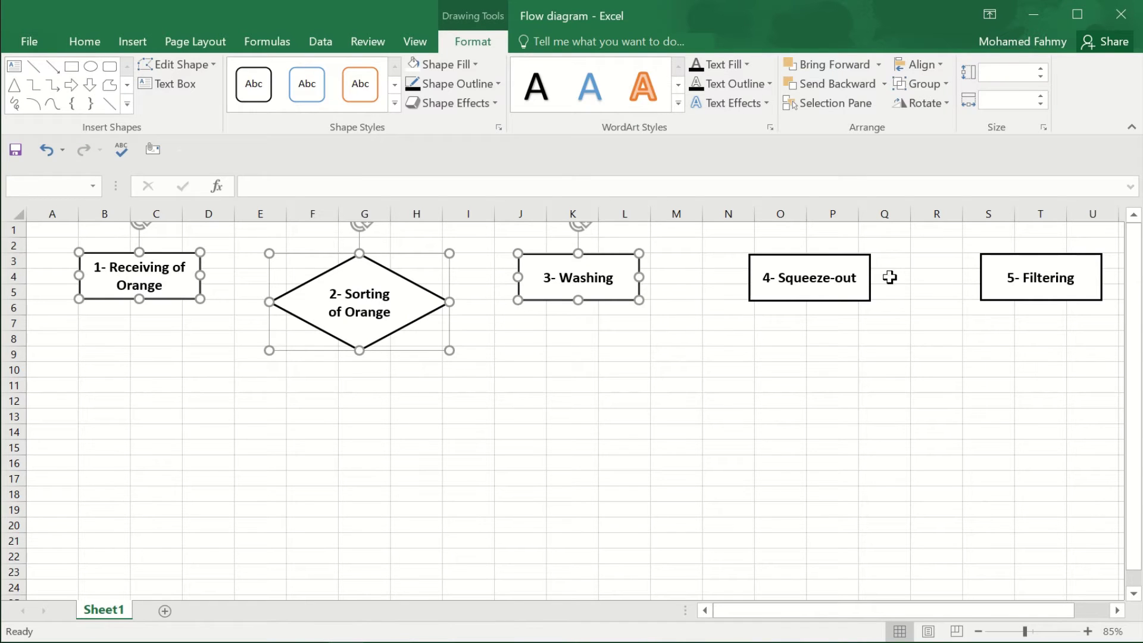
pyautogui.click(418, 429)
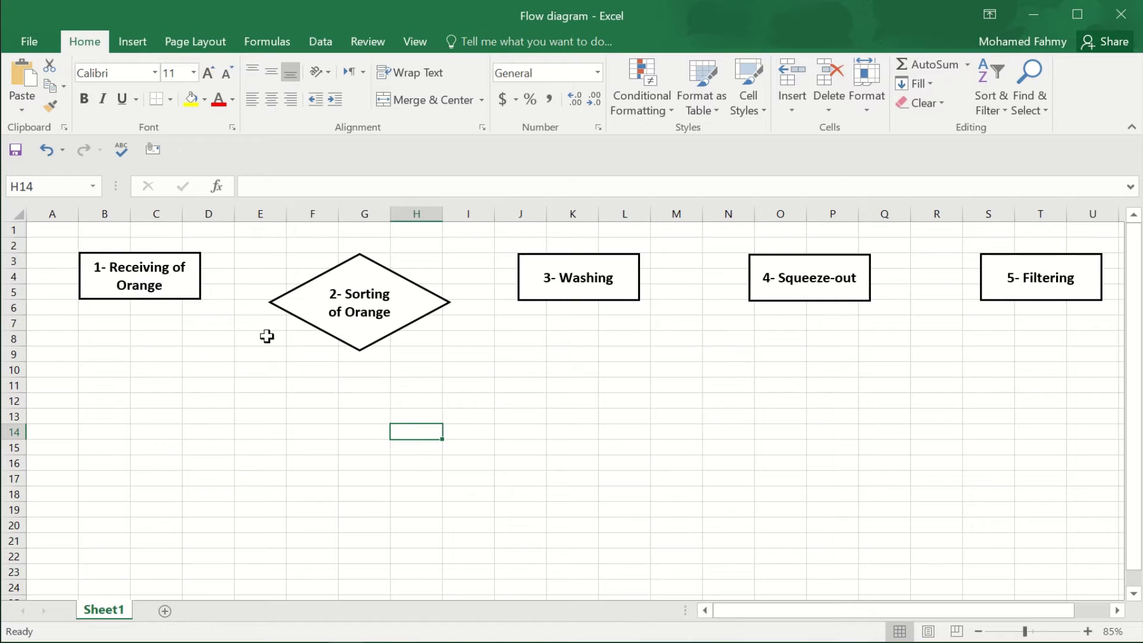
pyautogui.click(177, 291)
pyautogui.keyDown('shift'); pyautogui.click(319, 313); pyautogui.keyUp('shift')
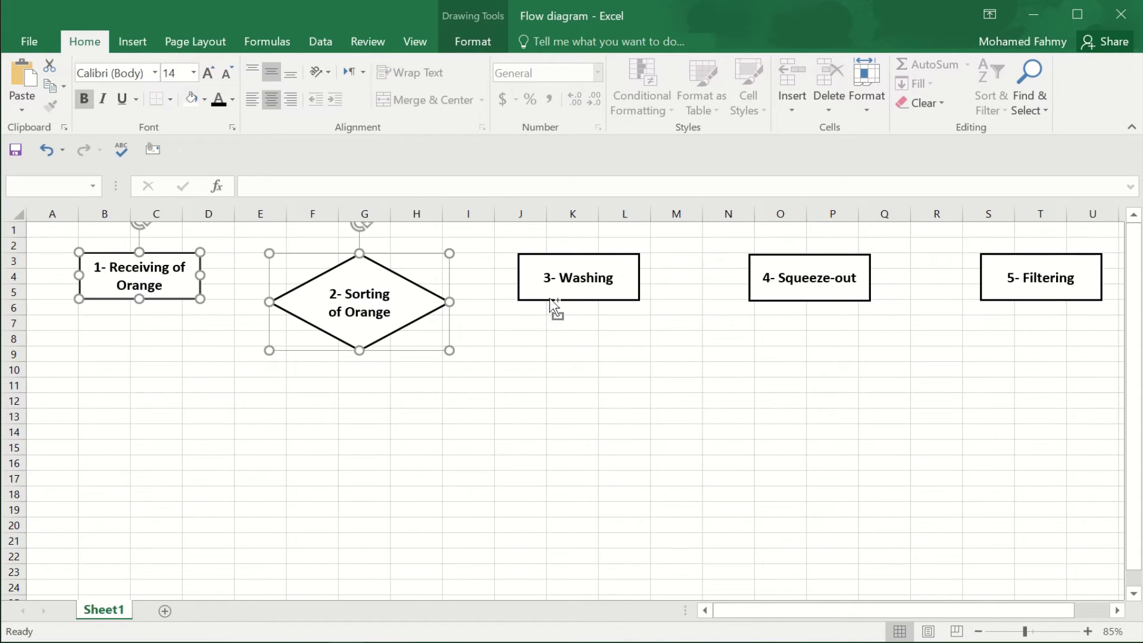
pyautogui.keyDown('shift'); pyautogui.click(590, 287); pyautogui.keyUp('shift')
pyautogui.keyDown('shift'); pyautogui.click(783, 280); pyautogui.keyUp('shift')
pyautogui.keyDown('shift'); pyautogui.click(1010, 290); pyautogui.keyUp('shift')
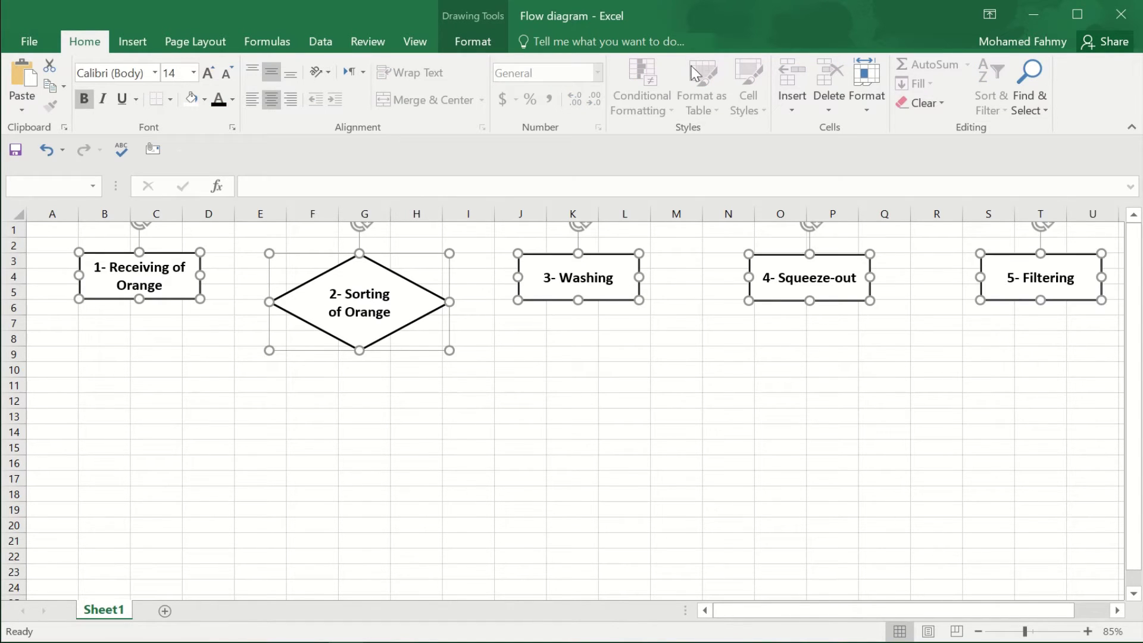
# Apply Align Middle to the five selected shapes.
pyautogui.click(471, 43)
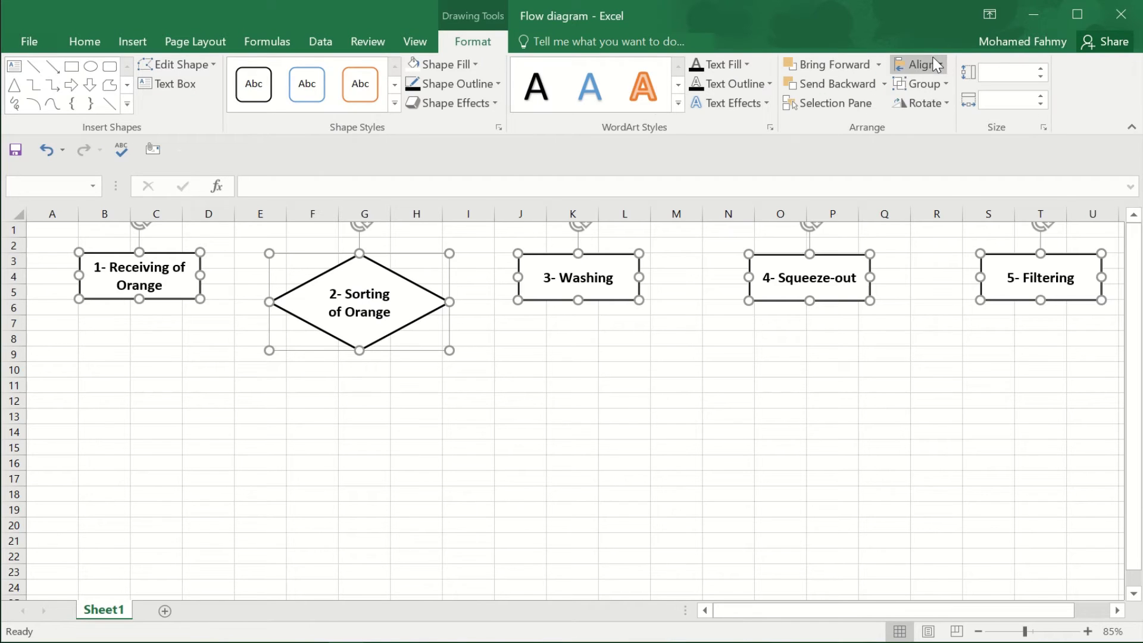
pyautogui.click(918, 65)
pyautogui.click(925, 178)
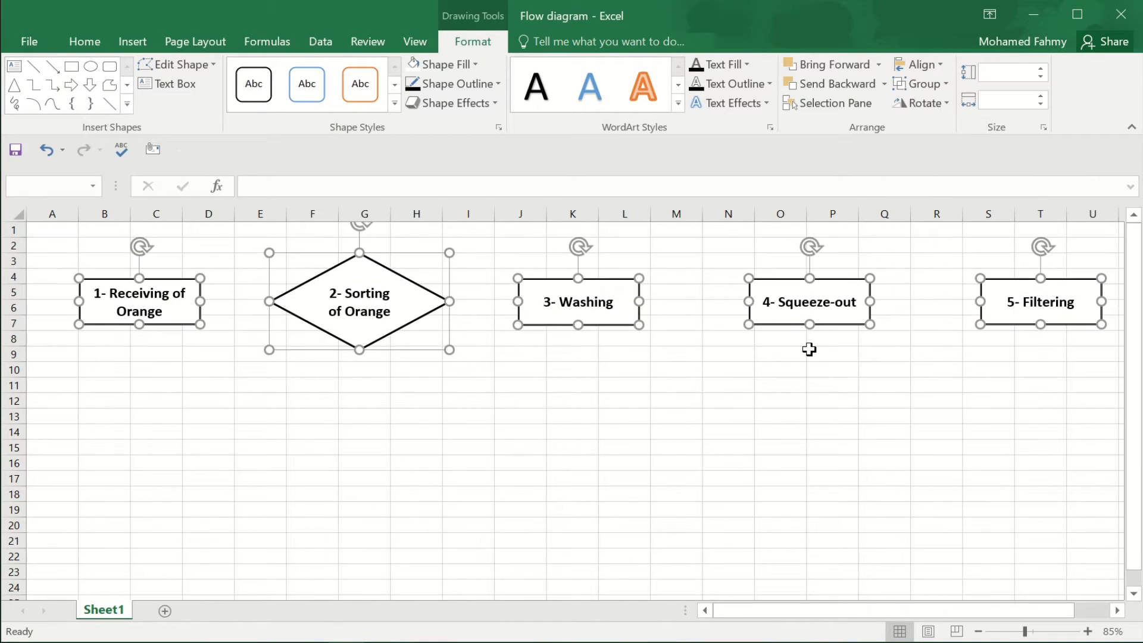
pyautogui.click(776, 365)
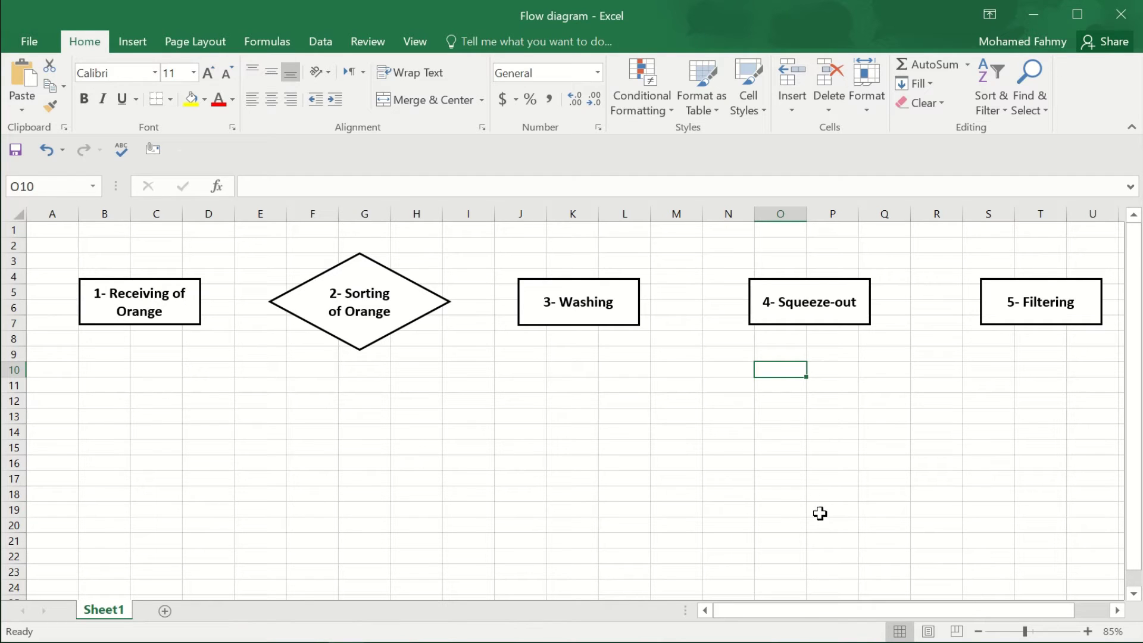
# Add a widened '6- Concentration' box after Filtering with its label on one line.
pyautogui.moveTo(723, 611); pyautogui.dragTo(932, 613)
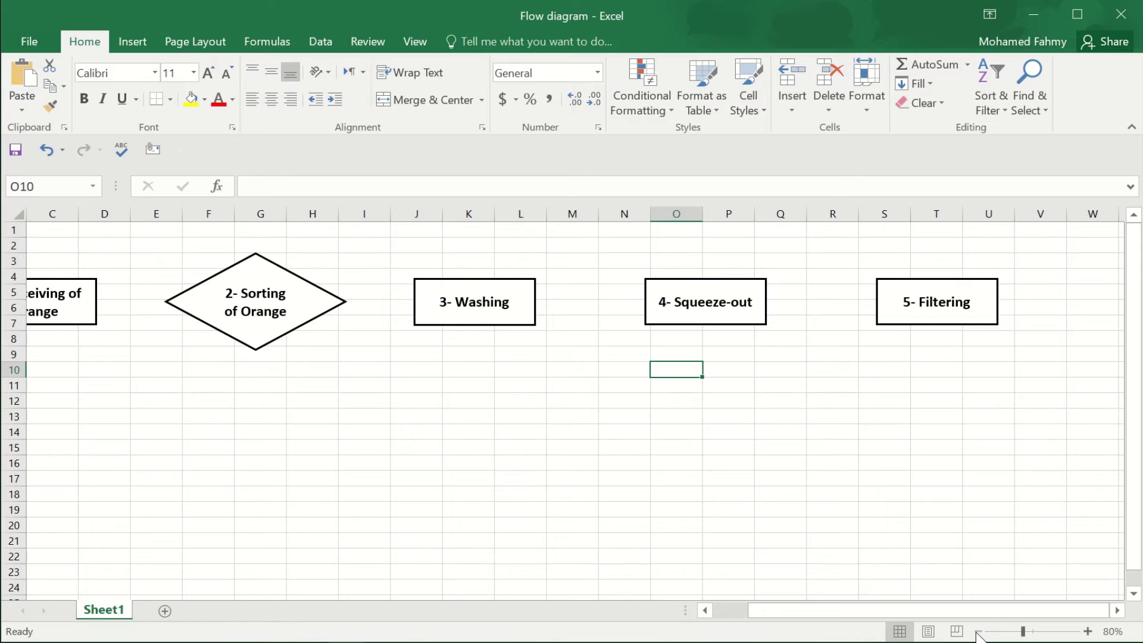
pyautogui.click(1042, 284)
pyautogui.press('Right')
pyautogui.press('Right')
pyautogui.press('Right')
pyautogui.press('Right')
pyautogui.press('Right')
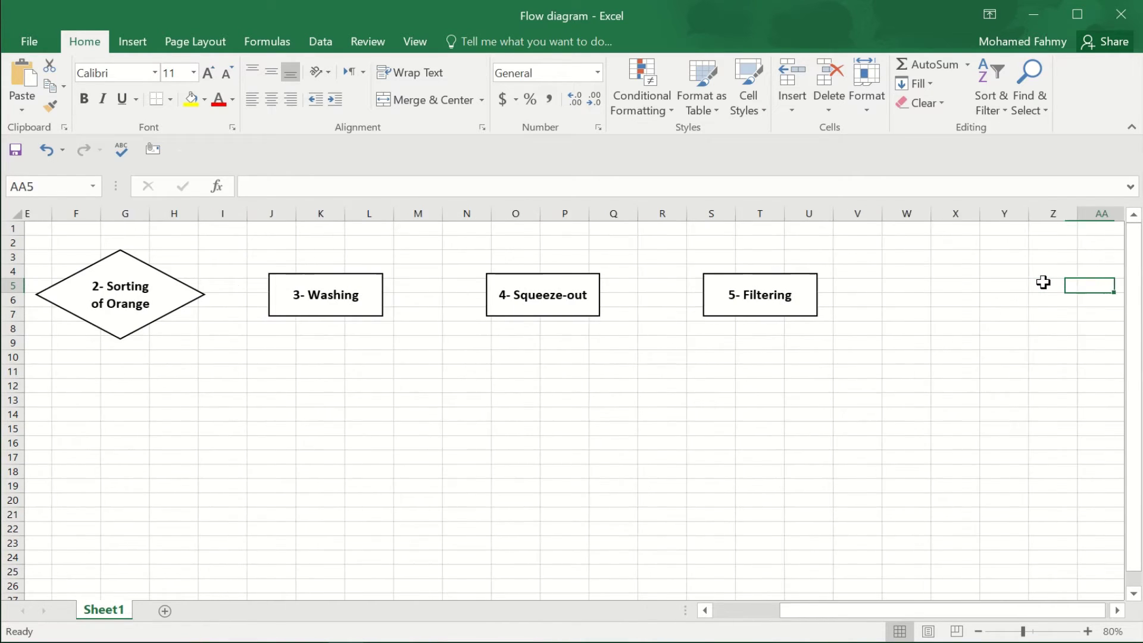
pyautogui.click(834, 313)
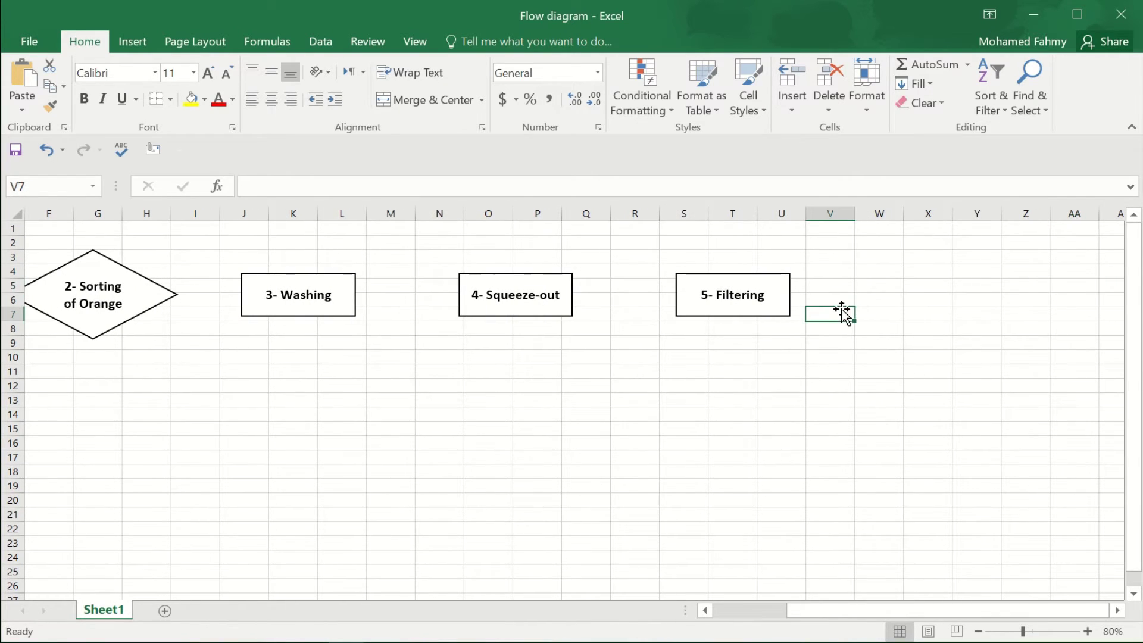
pyautogui.click(890, 289)
pyautogui.hotkey('ctrl', 'v')
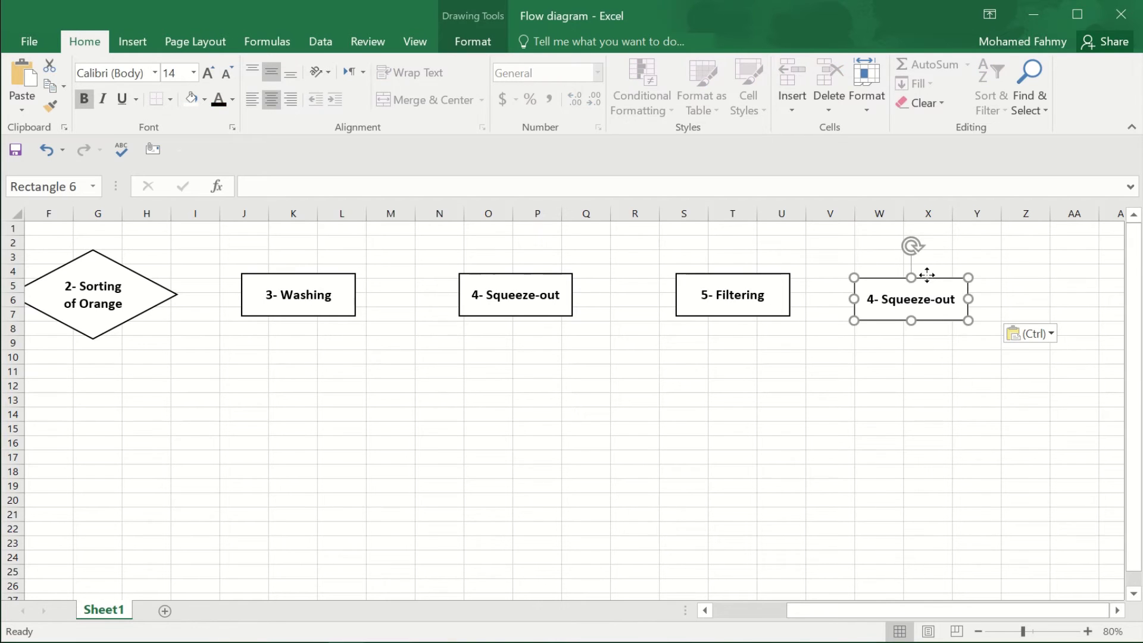
pyautogui.moveTo(927, 275); pyautogui.dragTo(942, 275)
pyautogui.tripleClick(900, 300)
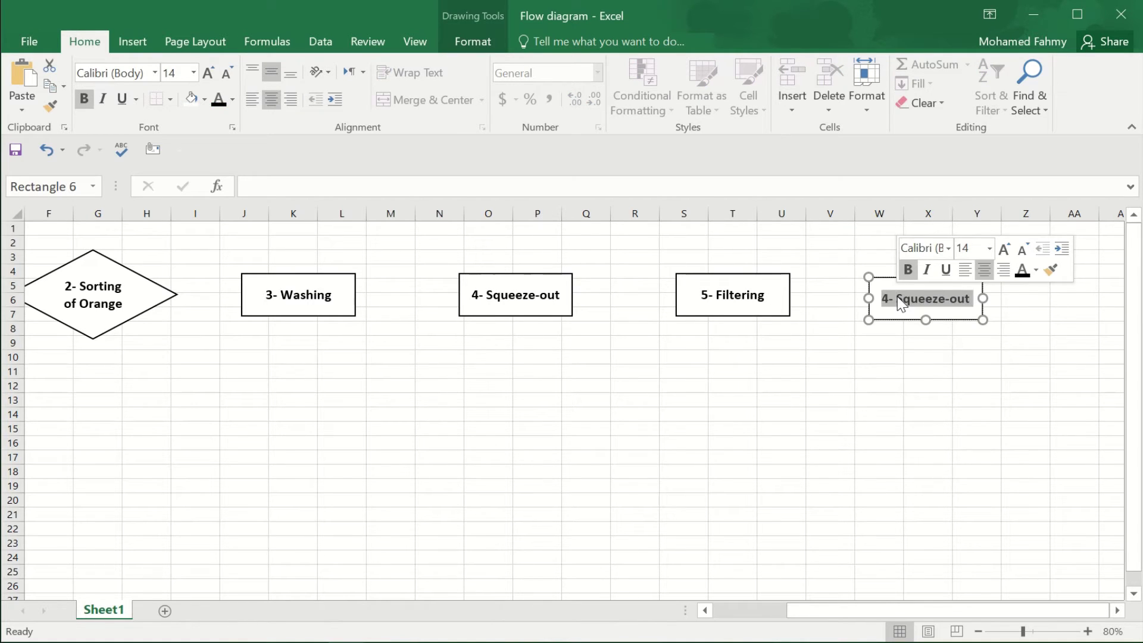
pyautogui.write('6- ')
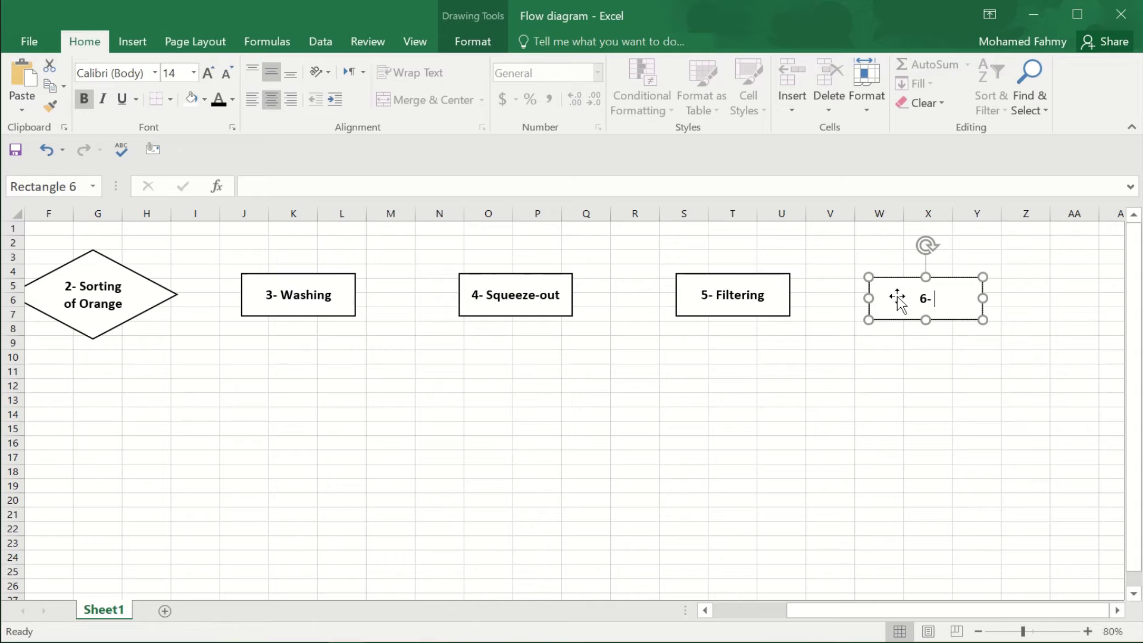
pyautogui.write('Concen')
pyautogui.write('tration')
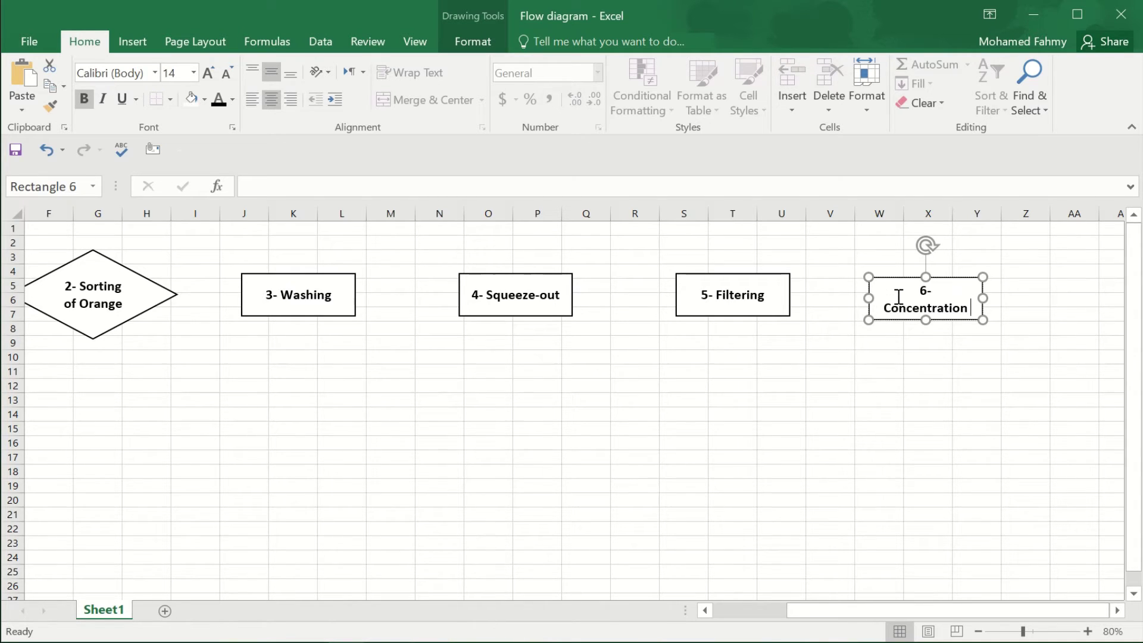
pyautogui.moveTo(990, 299)
pyautogui.mouseDown()
pyautogui.moveTo(1023, 298)
pyautogui.moveTo(985, 318)
pyautogui.mouseUp()
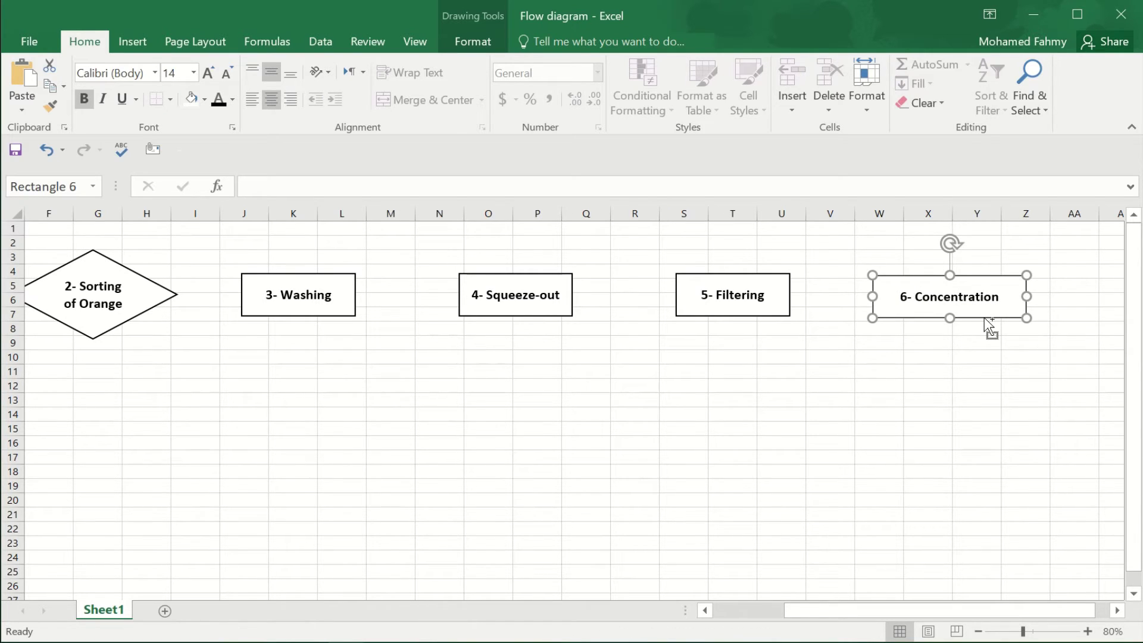
# Copy the Concentration box below it and label it '7- Reconstitution'.
pyautogui.keyDown('ctrl'); pyautogui.moveTo(986, 324); pyautogui.dragTo(963, 459); pyautogui.keyUp('ctrl')
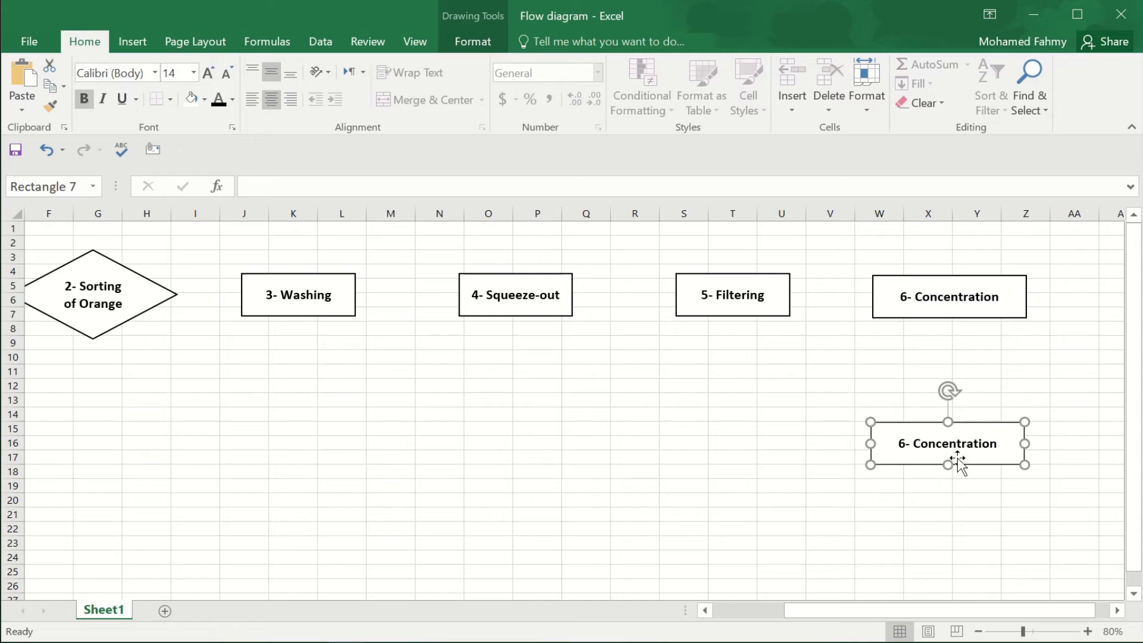
pyautogui.tripleClick(957, 446)
pyautogui.write('7')
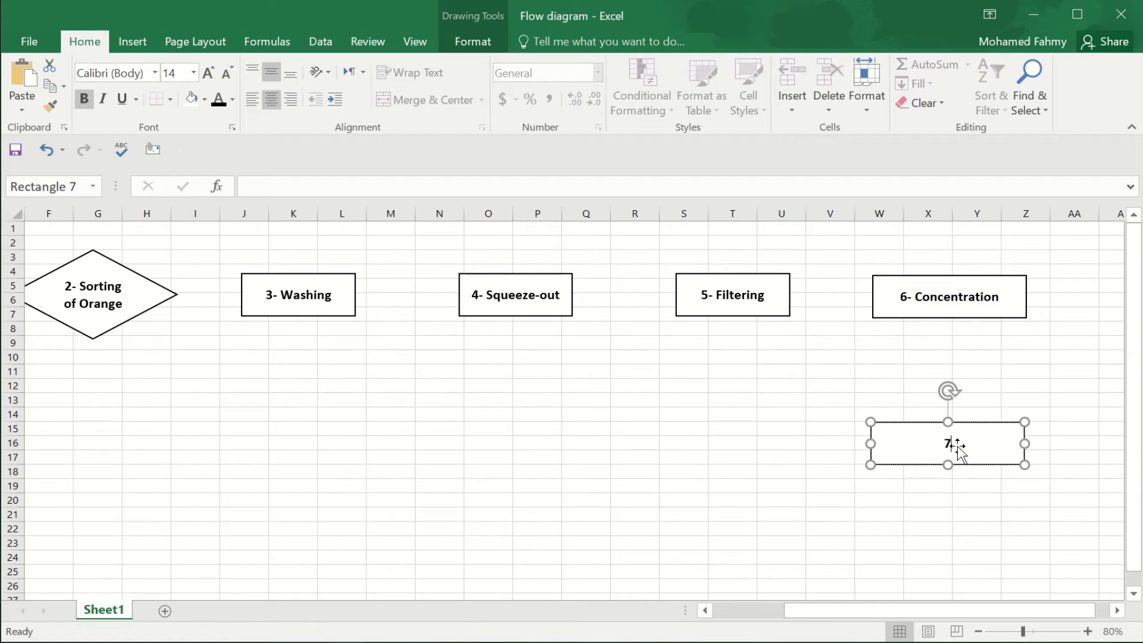
pyautogui.write('- Recon')
pyautogui.write('stitut')
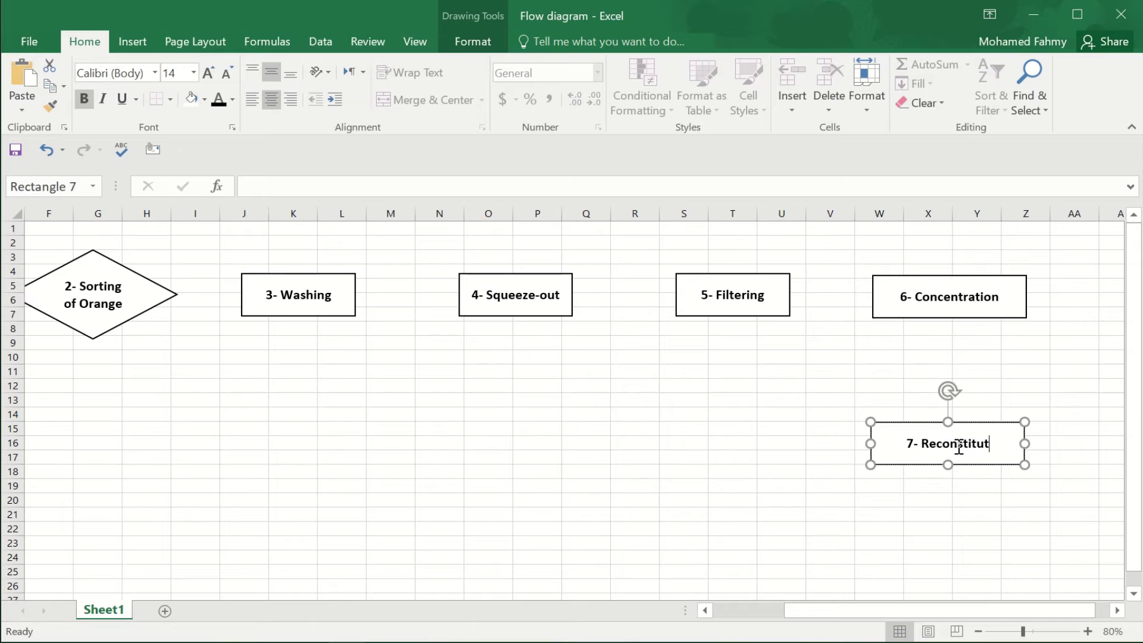
pyautogui.write('ion')
pyautogui.doubleClick(956, 443)
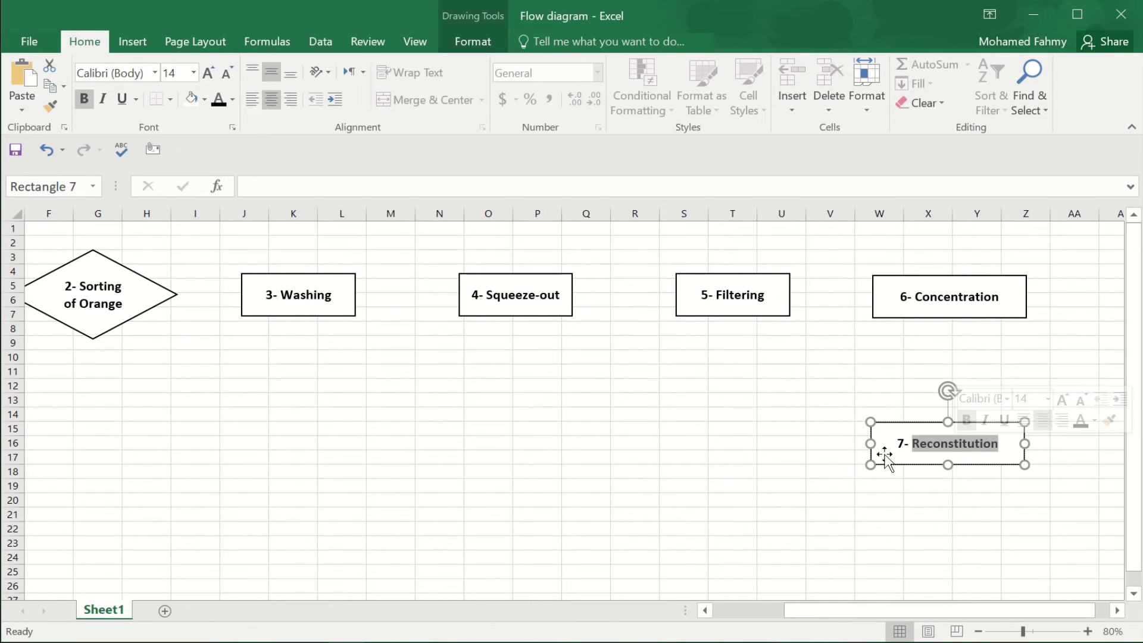
# Add Spelling to the Quick Access Toolbar.
pyautogui.click(180, 150)
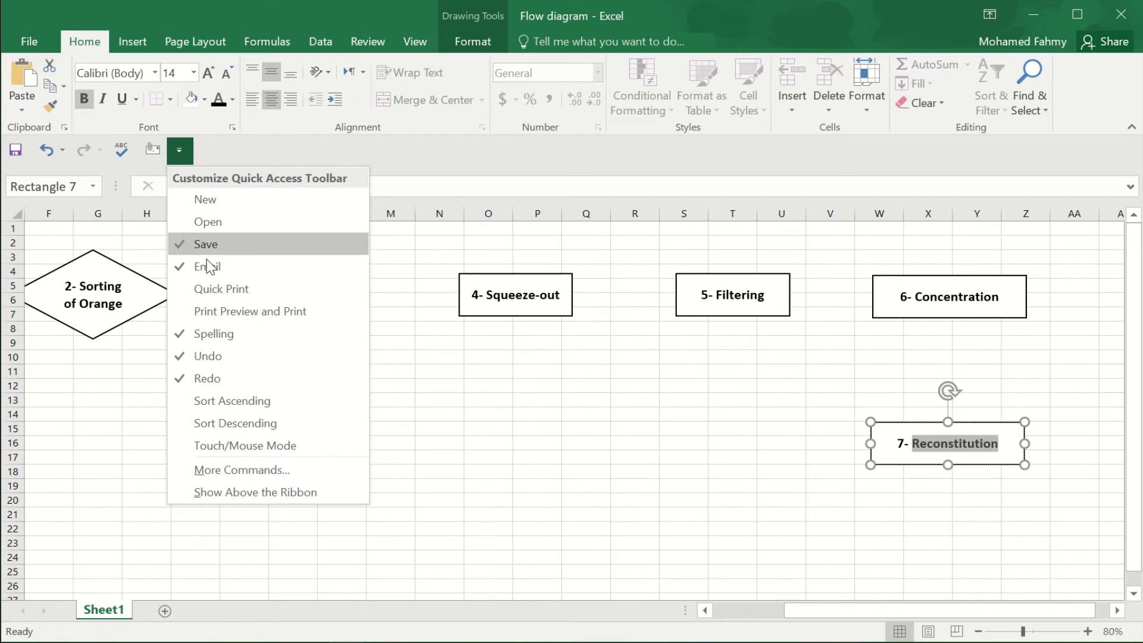
pyautogui.click(215, 333)
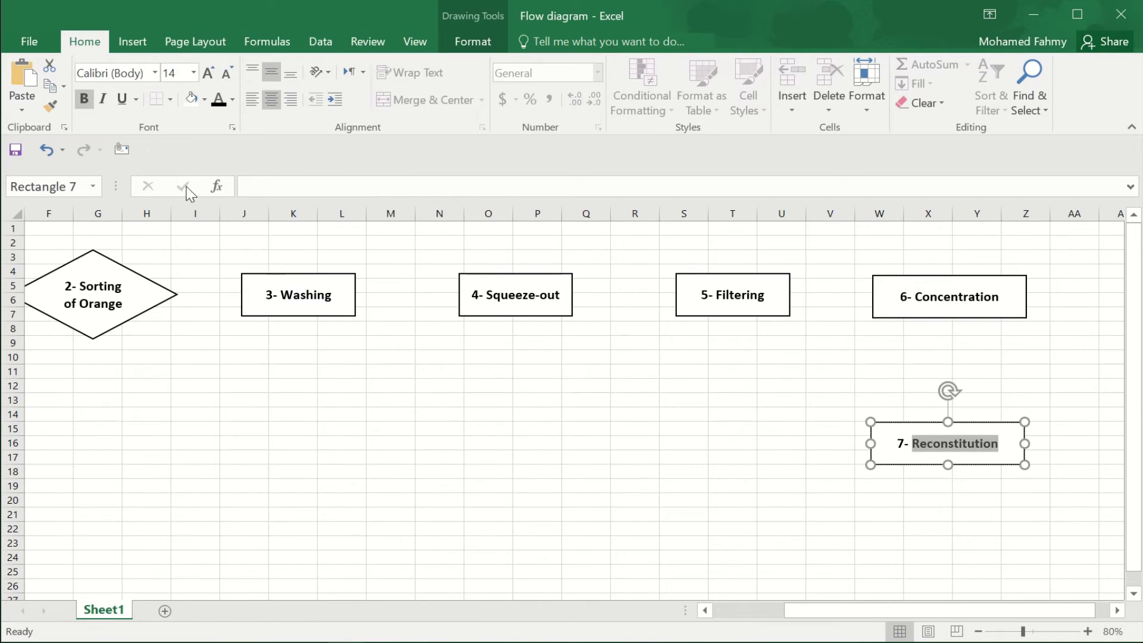
pyautogui.rightClick(173, 149)
pyautogui.click(160, 150)
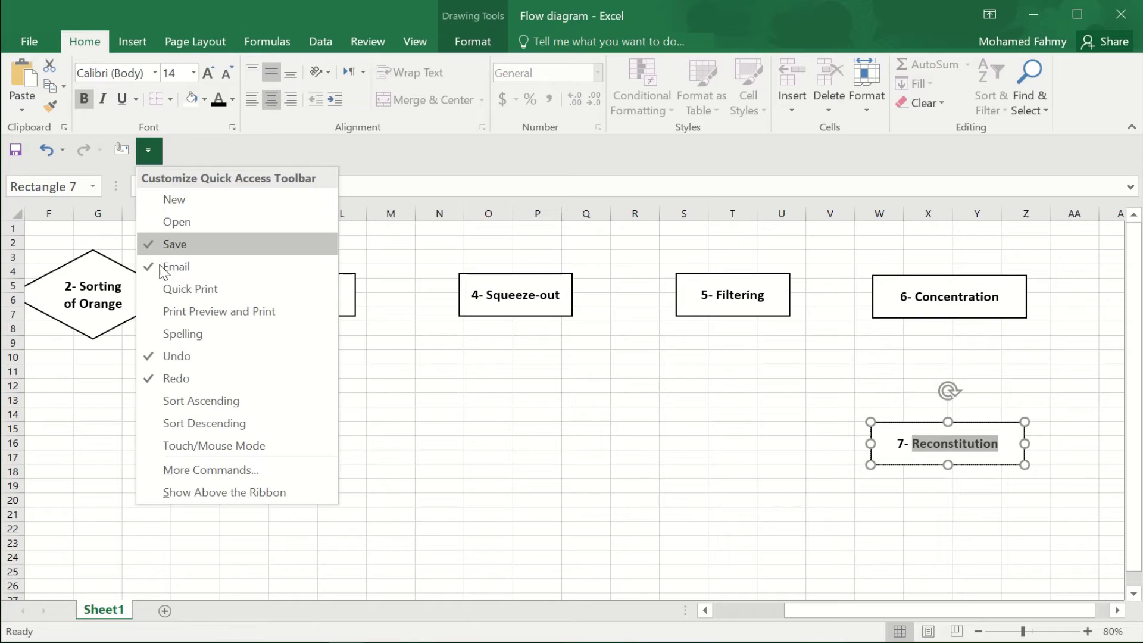
pyautogui.click(184, 335)
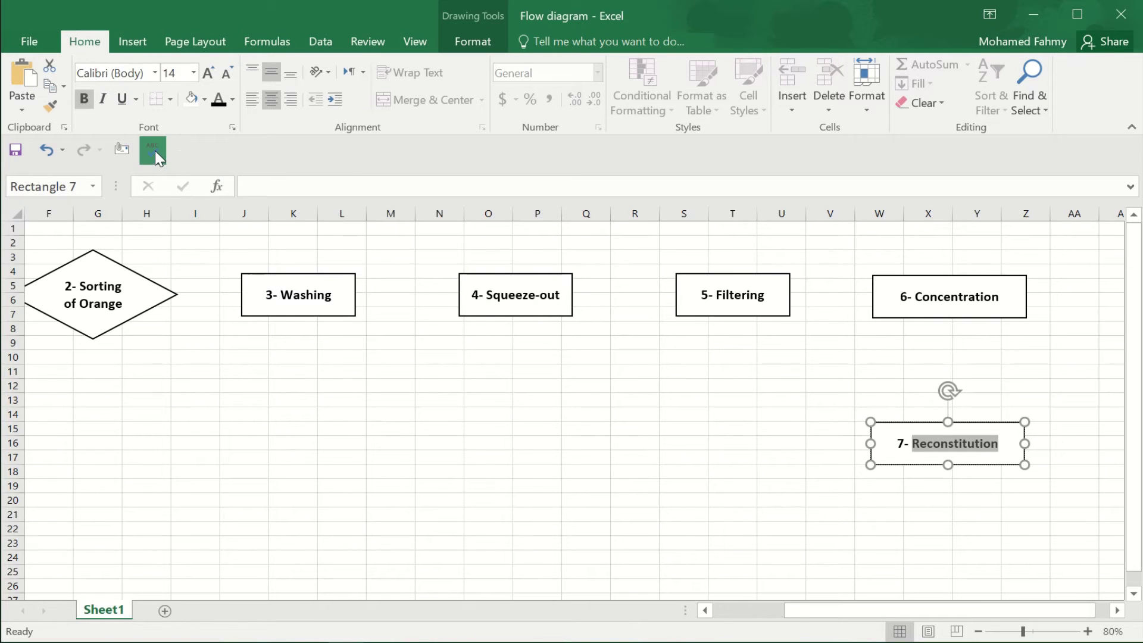
# Spell-check the sheet and dismiss the no-errors message.
pyautogui.click(153, 151)
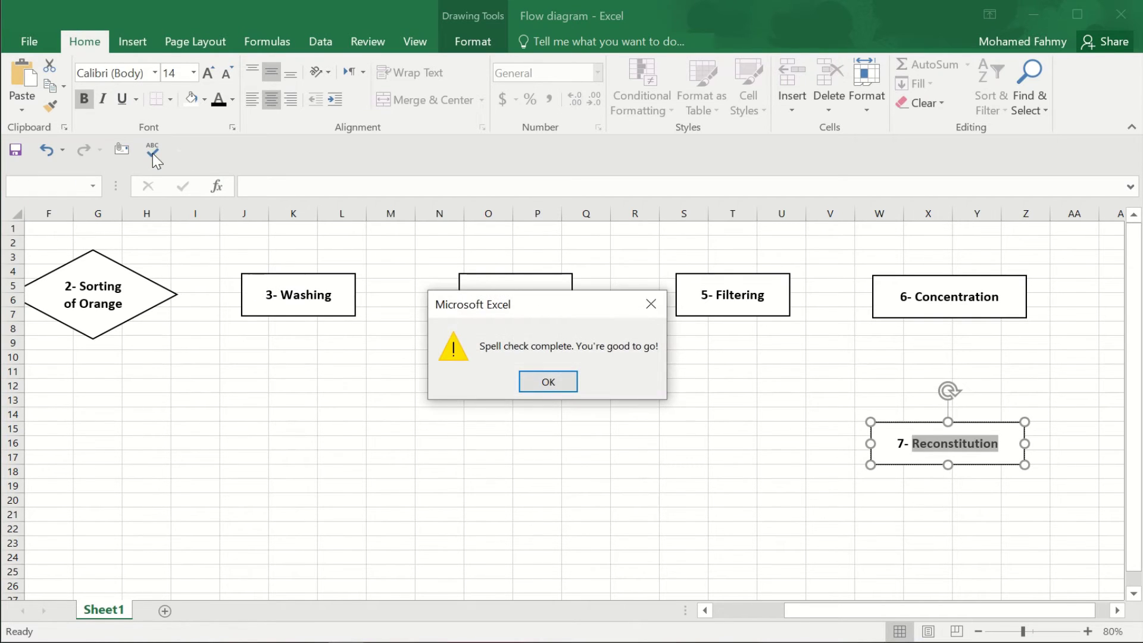
pyautogui.click(548, 381)
pyautogui.click(690, 390)
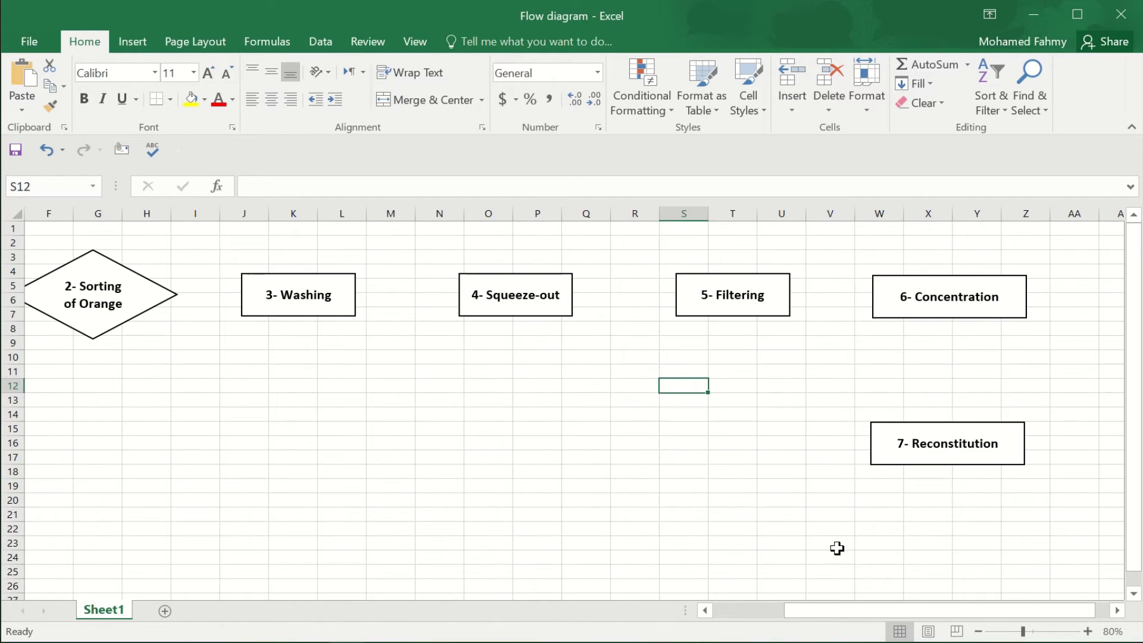
# Copy the Reconstitution box to its left and label it '8- Pasteurization'.
pyautogui.click(931, 465)
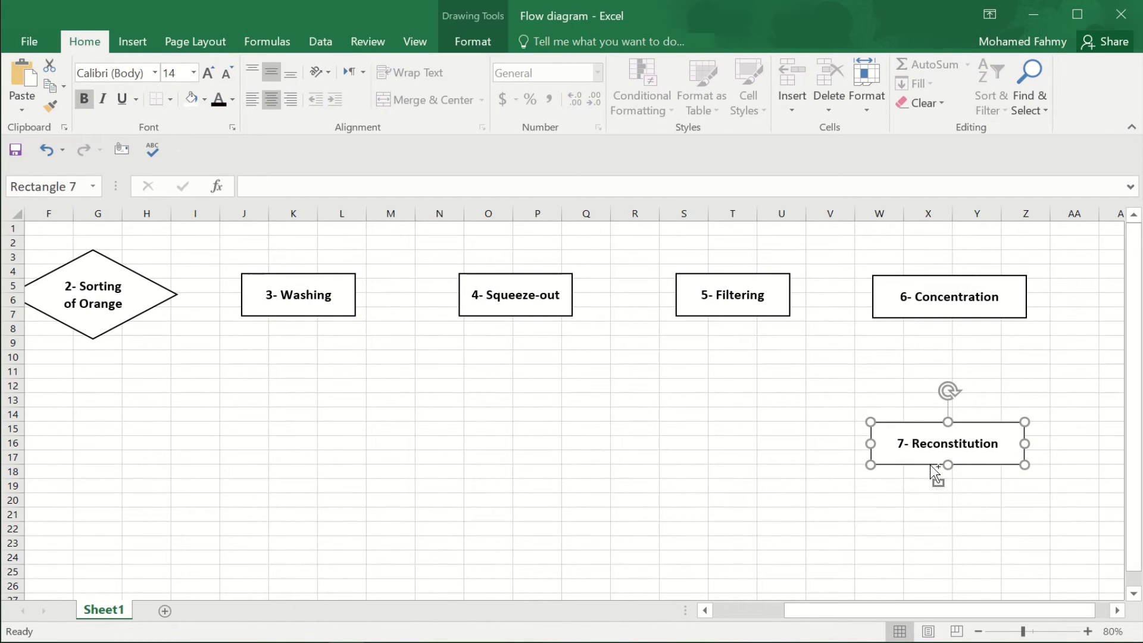
pyautogui.keyDown('ctrl'); pyautogui.moveTo(932, 468); pyautogui.dragTo(736, 459); pyautogui.keyUp('ctrl')
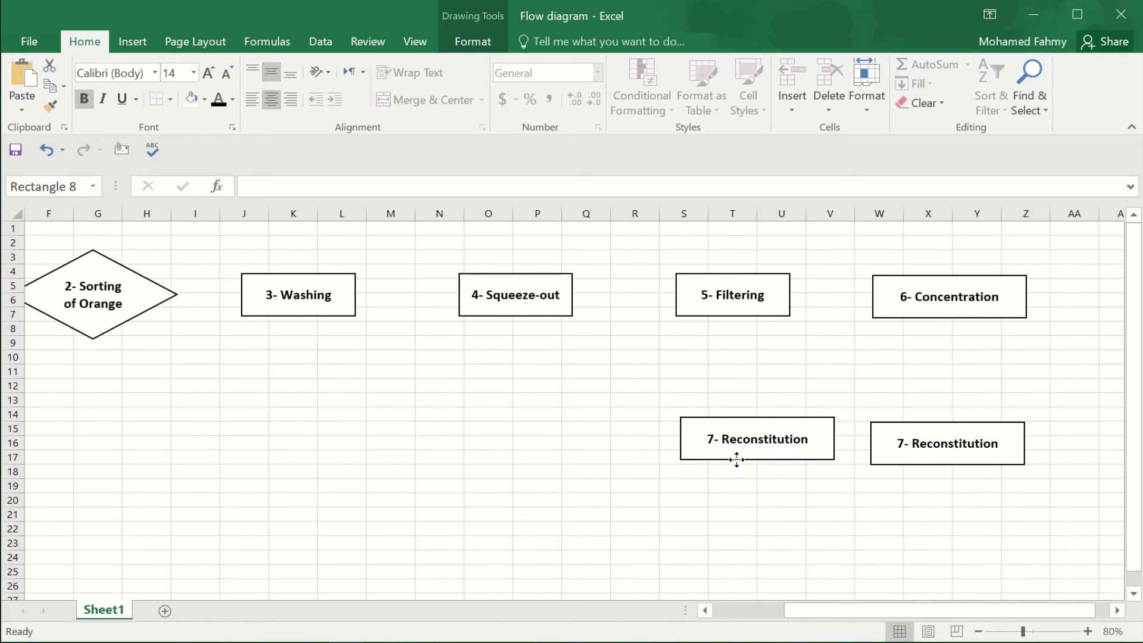
pyautogui.moveTo(736, 459); pyautogui.dragTo(719, 465)
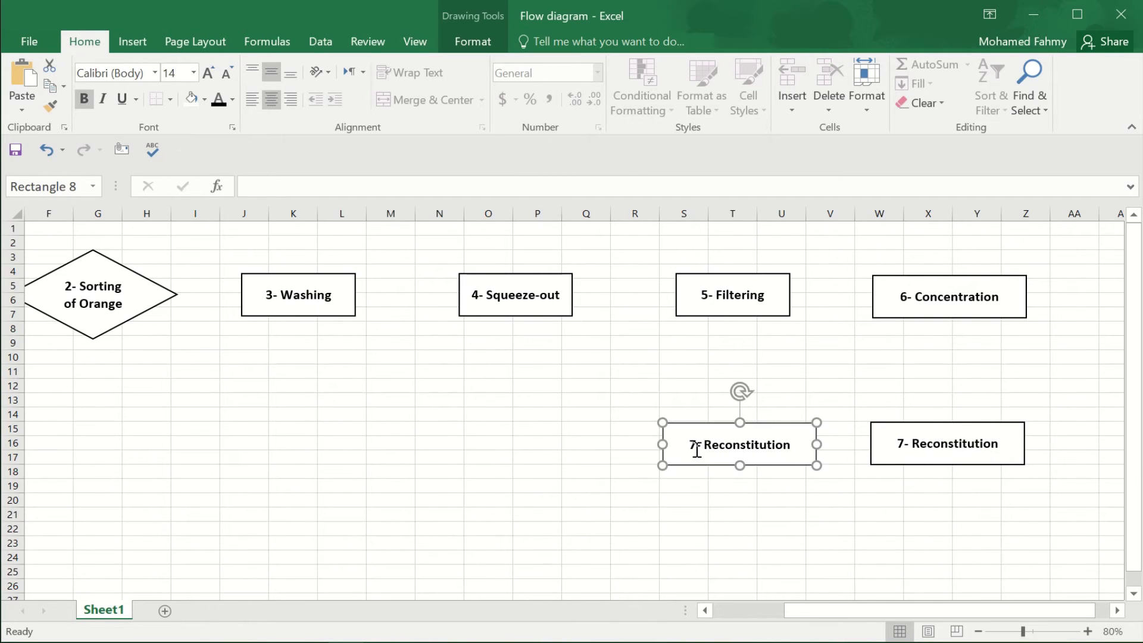
pyautogui.tripleClick(694, 447)
pyautogui.write('8- P')
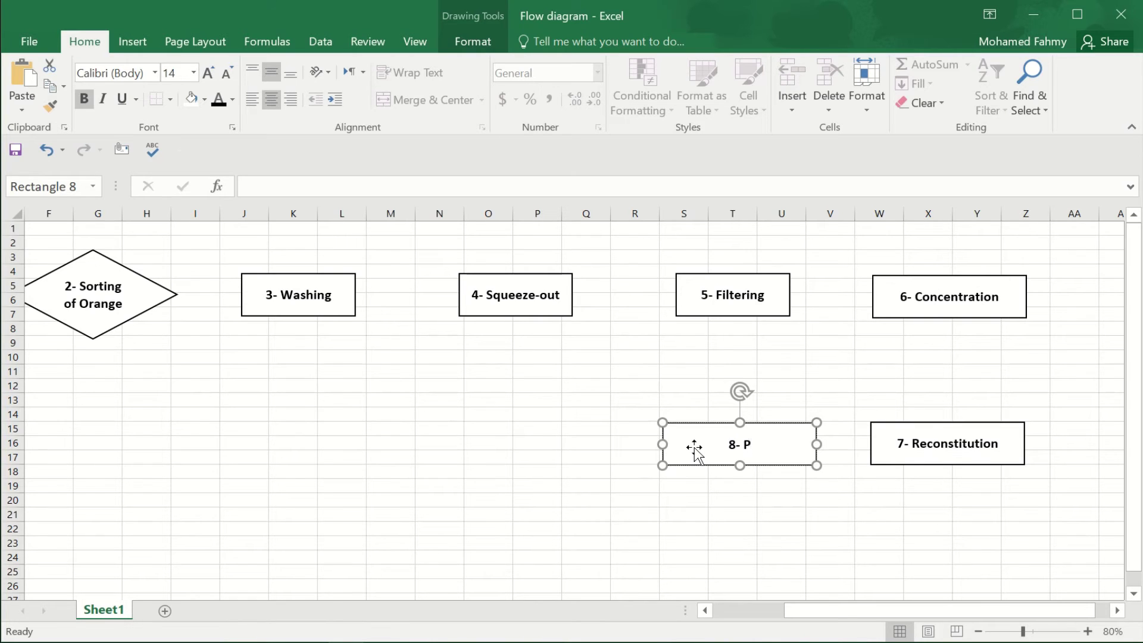
pyautogui.write('asteuri')
pyautogui.write('zation')
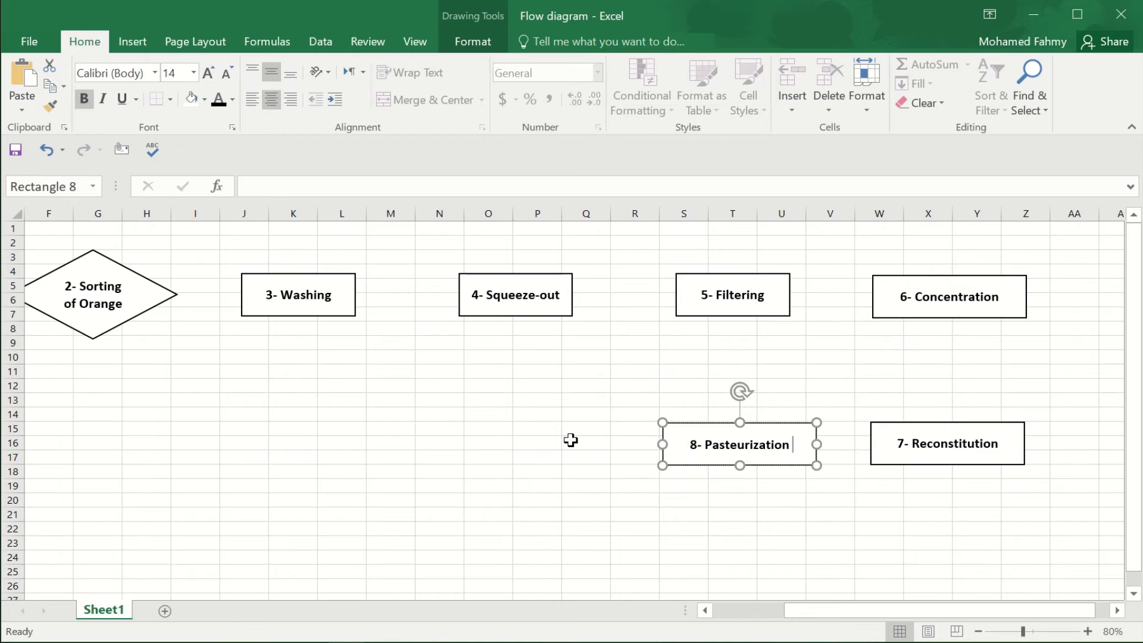
# Copy Pasteurization leftward as '9- Bottles filling', then paste another Pasteurization copy.
pyautogui.click(571, 440)
pyautogui.click(665, 423)
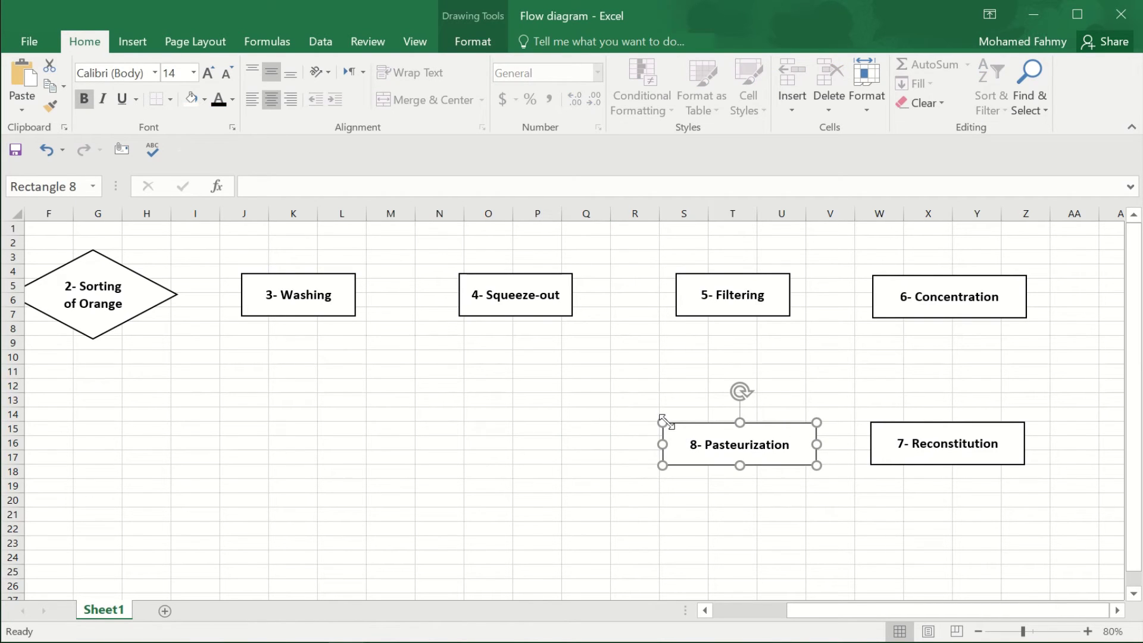
pyautogui.moveTo(667, 424); pyautogui.dragTo(454, 425)
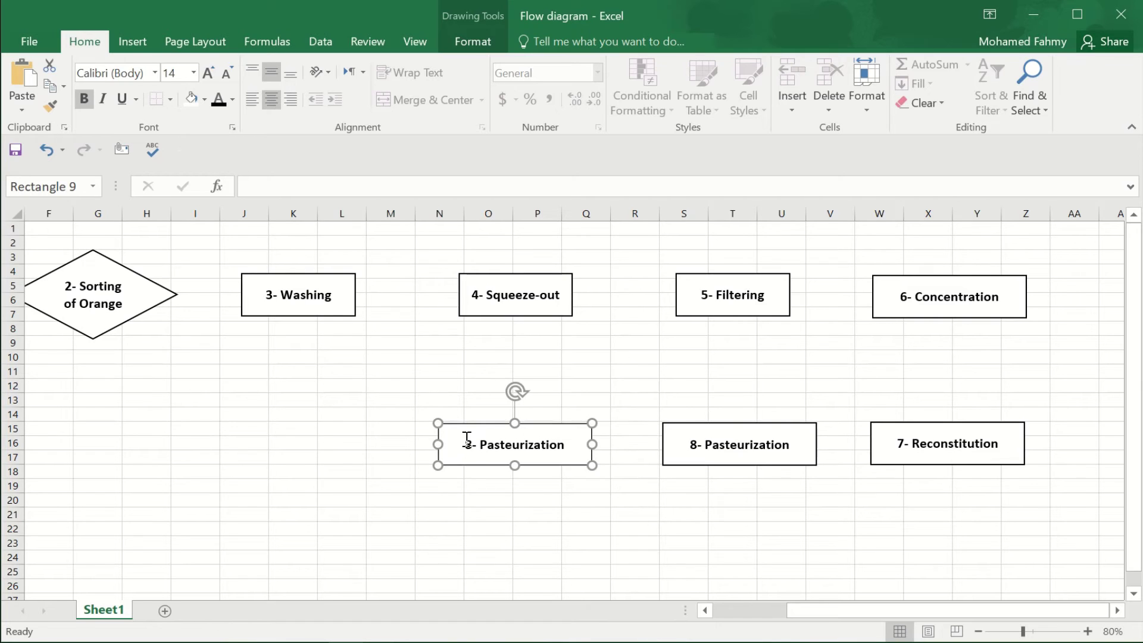
pyautogui.tripleClick(468, 444)
pyautogui.write('9-')
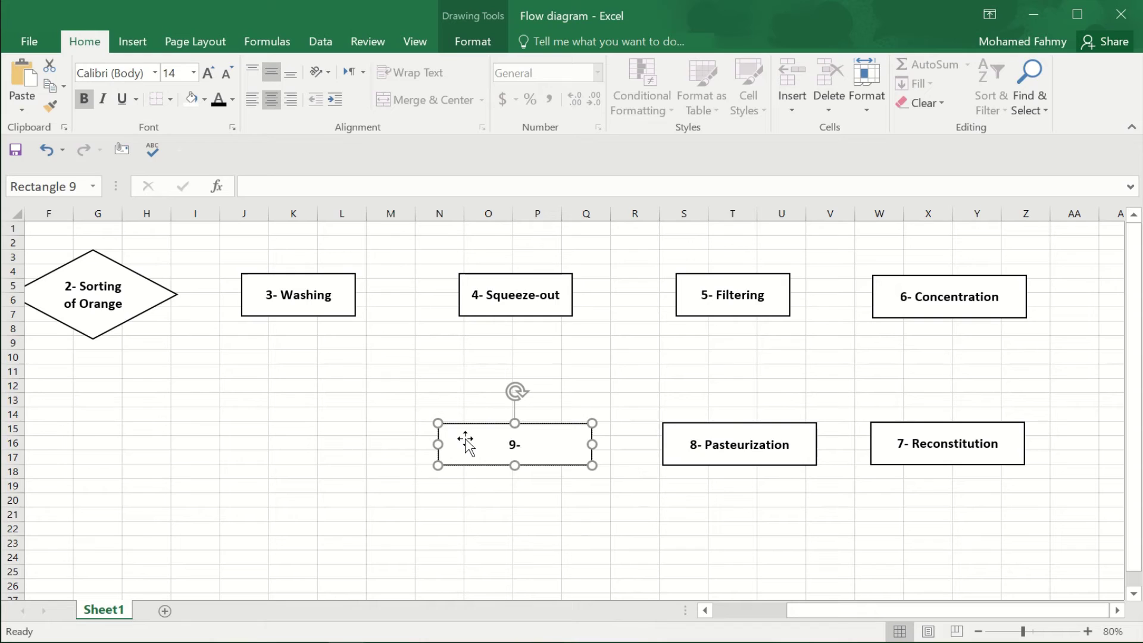
pyautogui.write(' Bottlin')
pyautogui.press('BackSpace')
pyautogui.press('BackSpace')
pyautogui.write('es f')
pyautogui.write('illing')
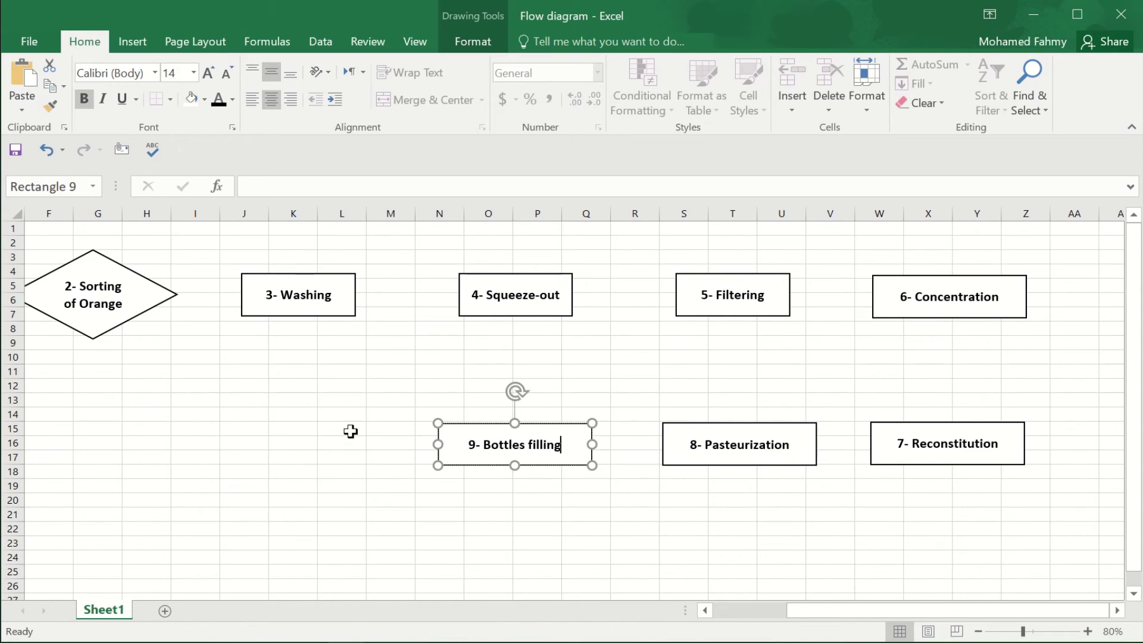
pyautogui.click(340, 432)
pyautogui.hotkey('ctrl', 'v')
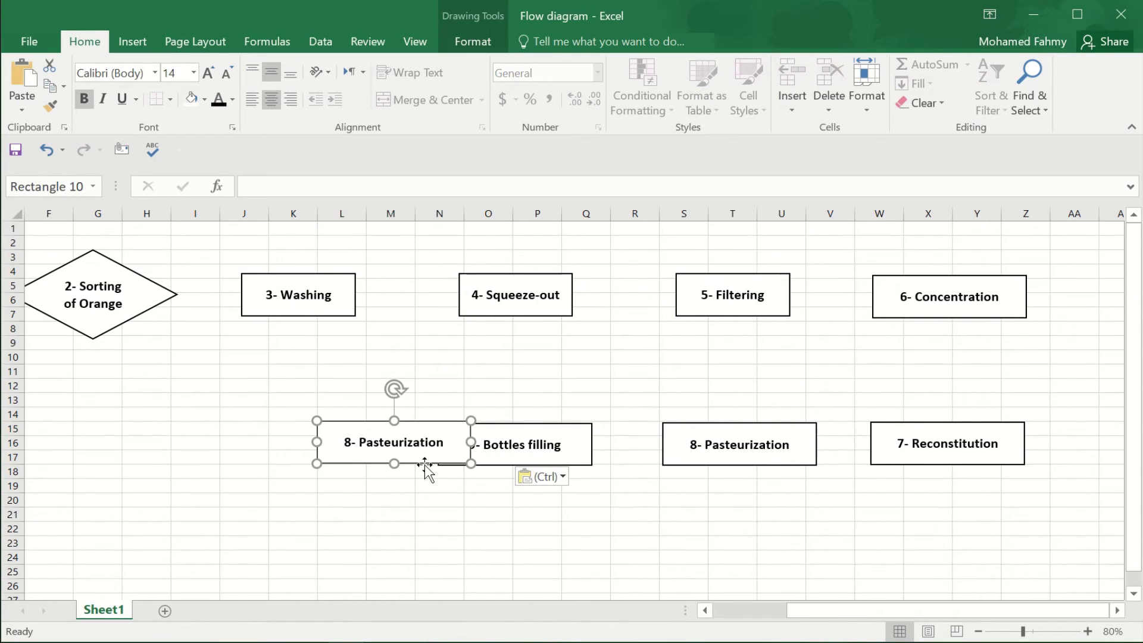
# Place the pasted box left of Bottles filling, labelled '10- Bottles capping'.
pyautogui.moveTo(424, 464); pyautogui.dragTo(325, 469)
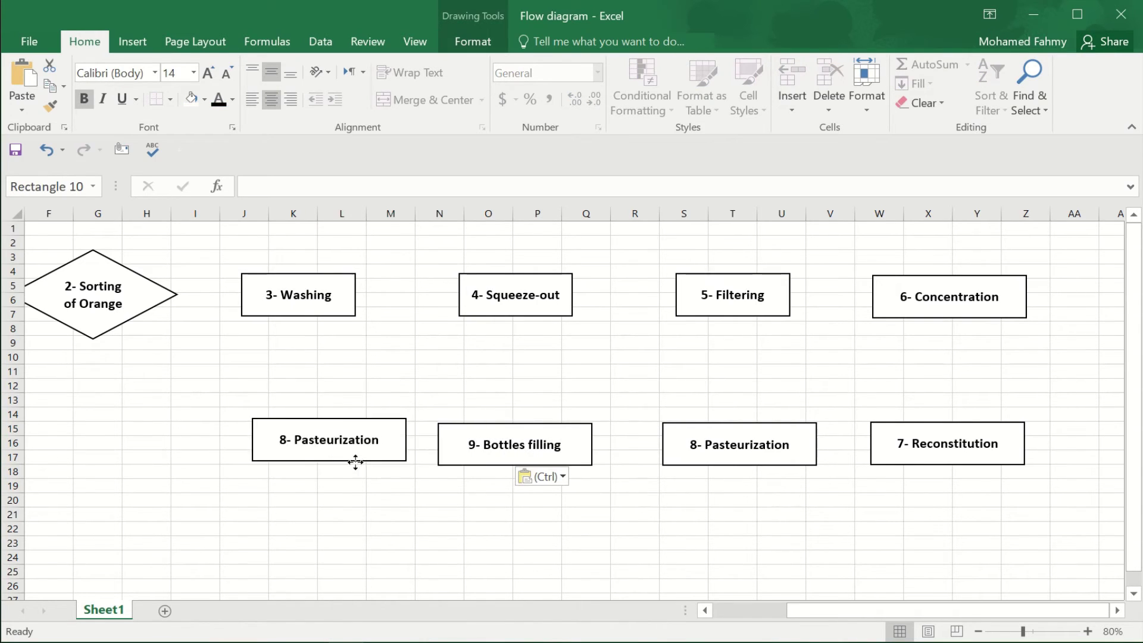
pyautogui.tripleClick(285, 452)
pyautogui.write('10-')
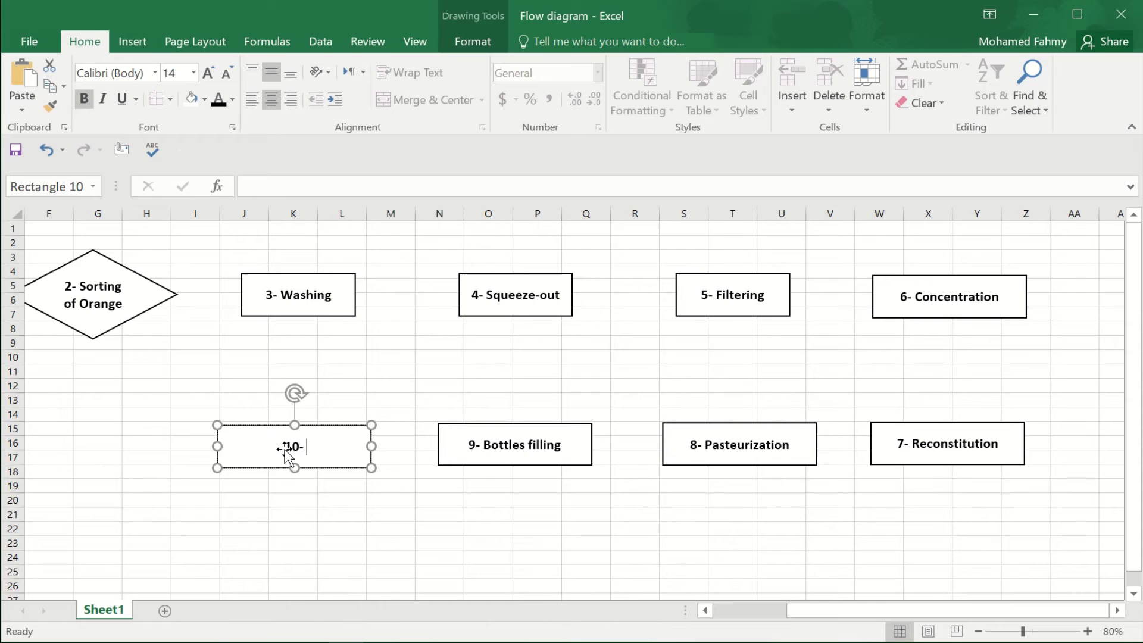
pyautogui.write(' Bot')
pyautogui.write('teles')
pyautogui.press('BackSpace')
pyautogui.press('BackSpace')
pyautogui.press('BackSpace')
pyautogui.press('BackSpace')
pyautogui.press('BackSpace')
pyautogui.write('les cap')
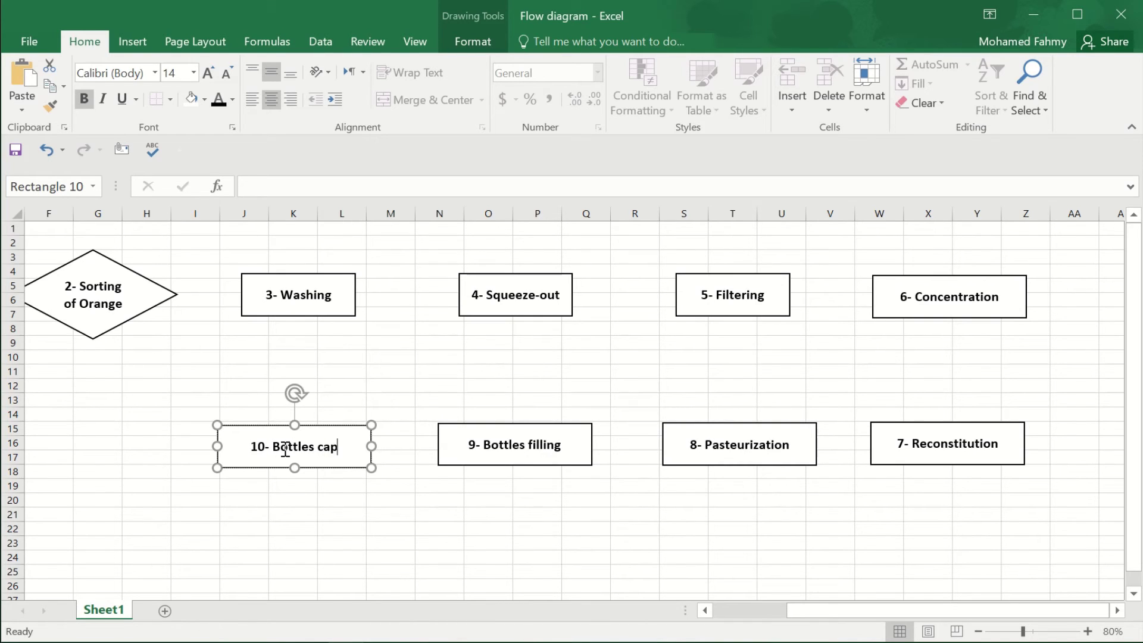
pyautogui.write('ping')
pyautogui.click(224, 486)
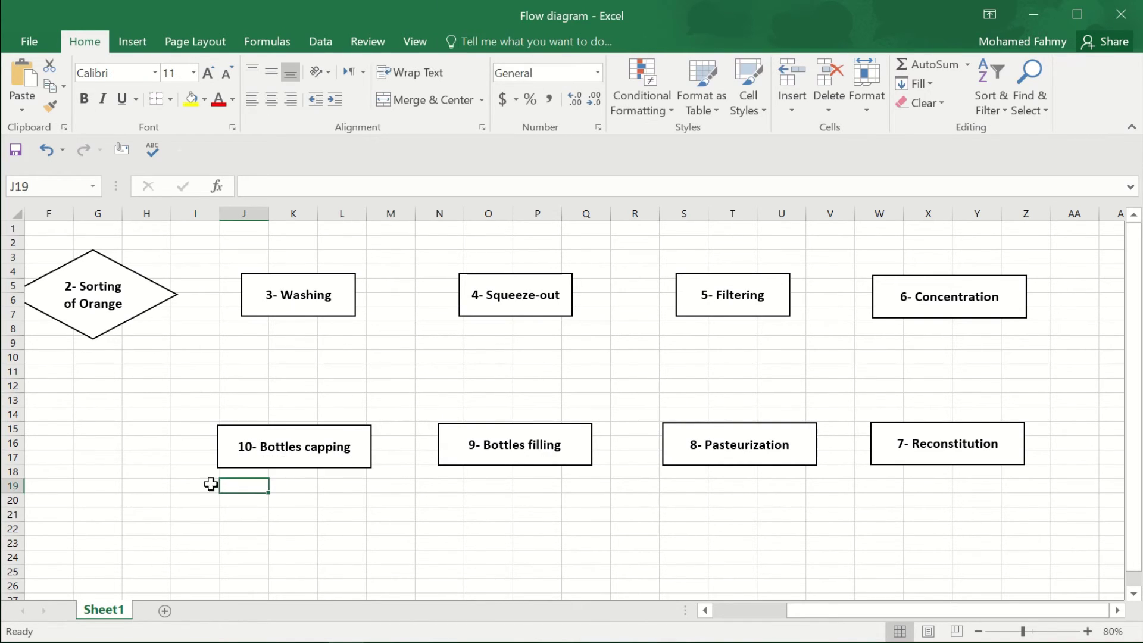
# Paste another box into the second row and label it '11- X-Ray'.
pyautogui.click(54, 441)
pyautogui.hotkey('ctrl', 'v')
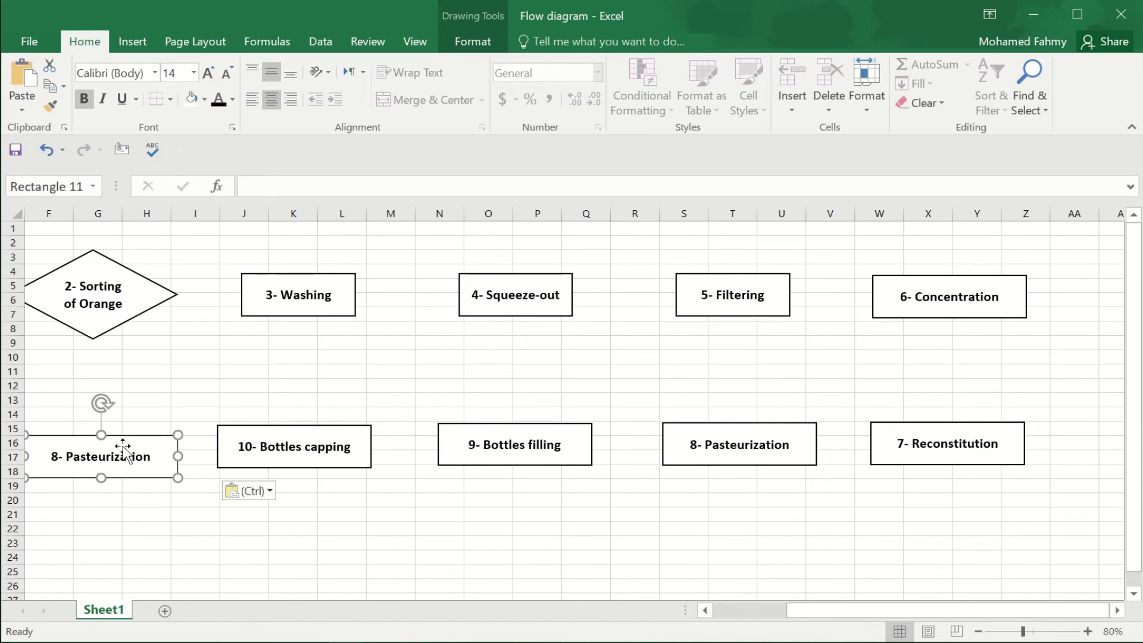
pyautogui.moveTo(123, 439); pyautogui.dragTo(121, 428)
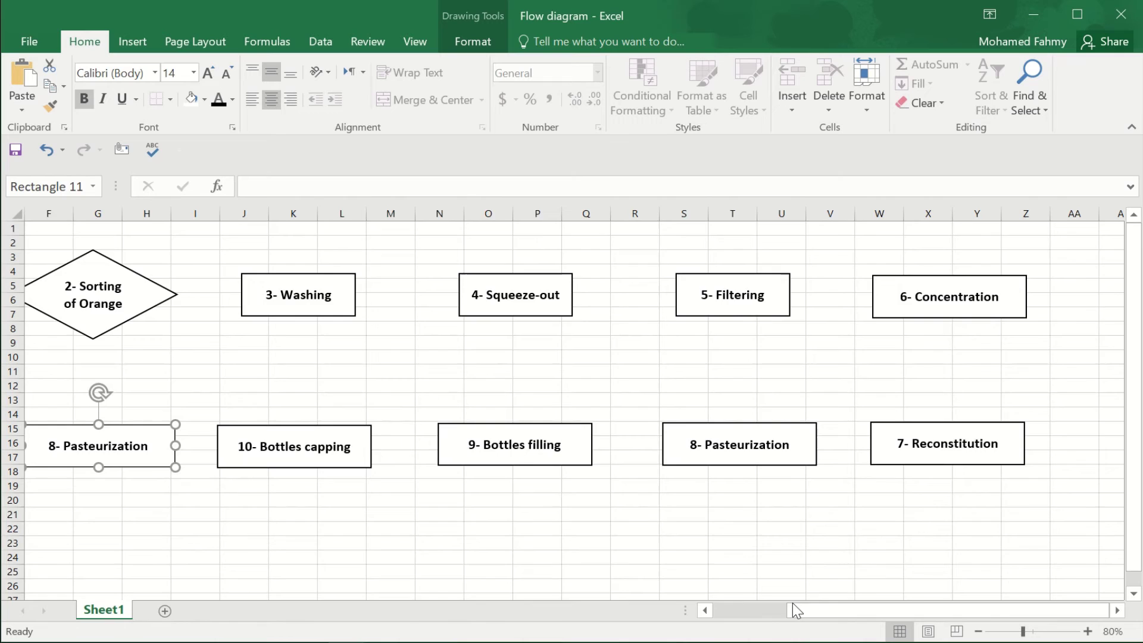
pyautogui.moveTo(792, 607); pyautogui.dragTo(717, 607)
pyautogui.tripleClick(315, 448)
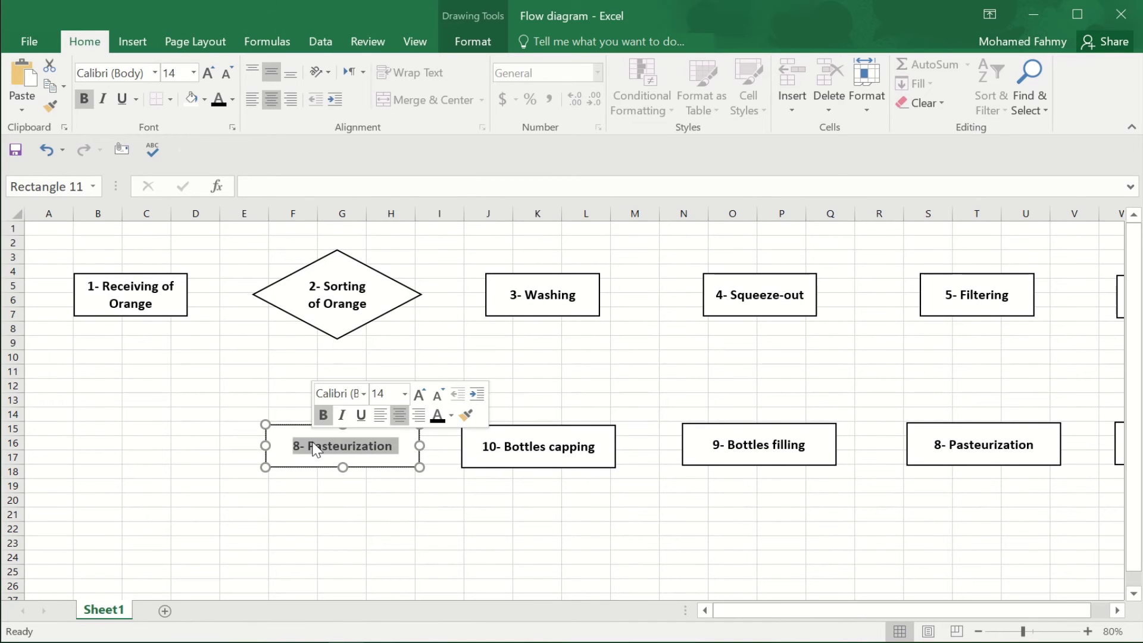
pyautogui.write('1- X')
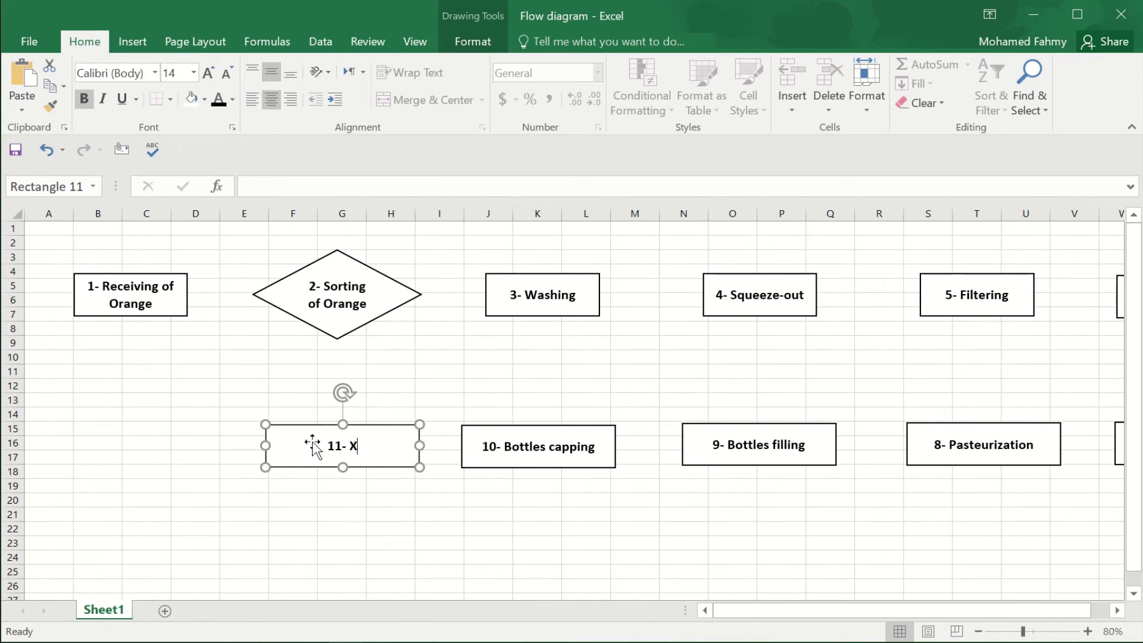
pyautogui.write('-Ra')
pyautogui.write('y')
pyautogui.click(313, 485)
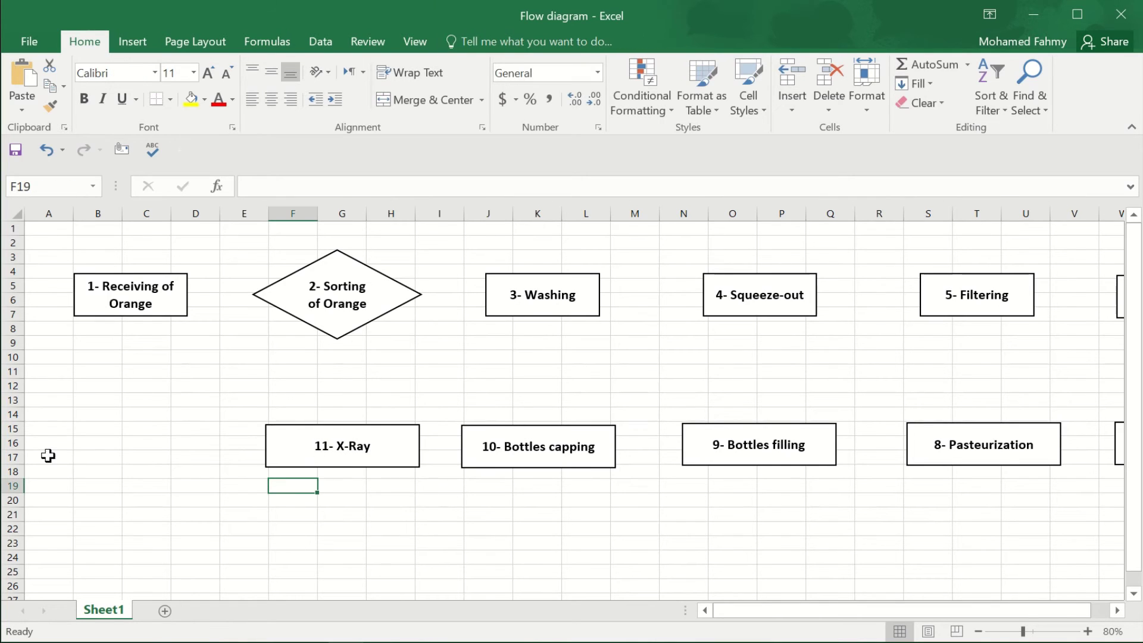
# Paste a final second-row box labelled '12- Dating on Bottles'.
pyautogui.click(83, 430)
pyautogui.hotkey('ctrl', 'v')
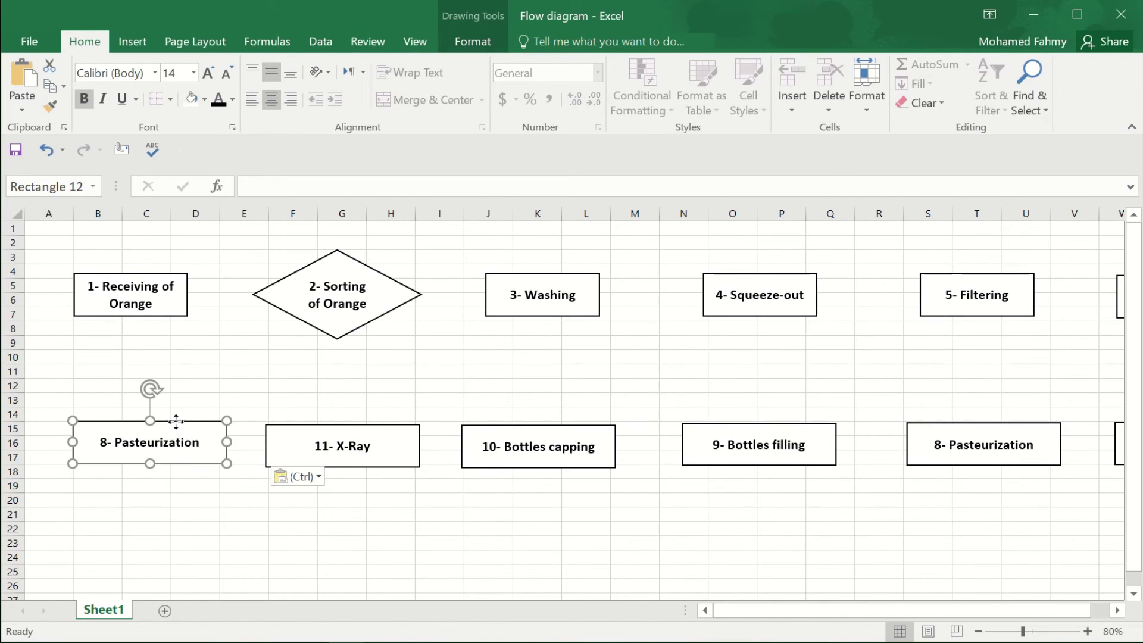
pyautogui.moveTo(176, 428); pyautogui.dragTo(165, 429)
pyautogui.tripleClick(116, 444)
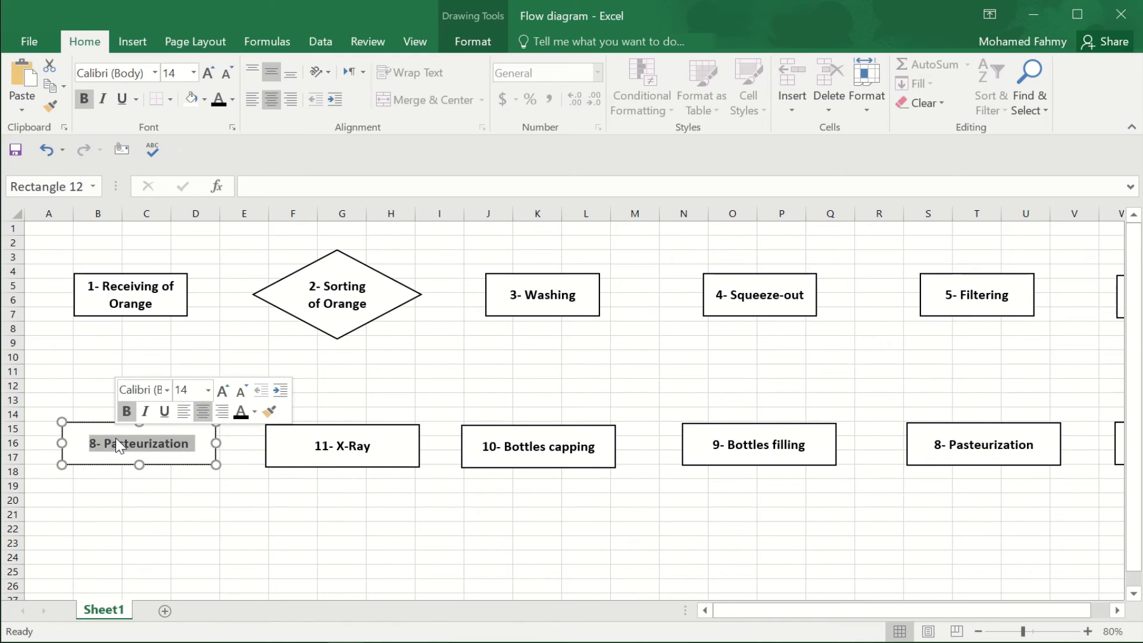
pyautogui.write('12- ')
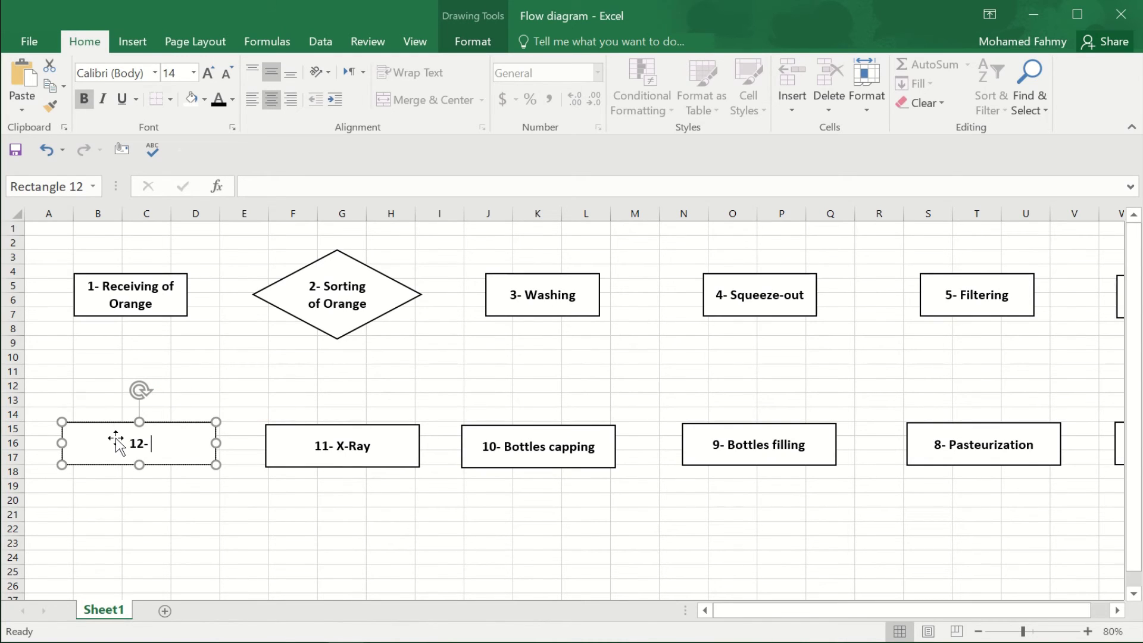
pyautogui.write('Datin')
pyautogui.write('g on ')
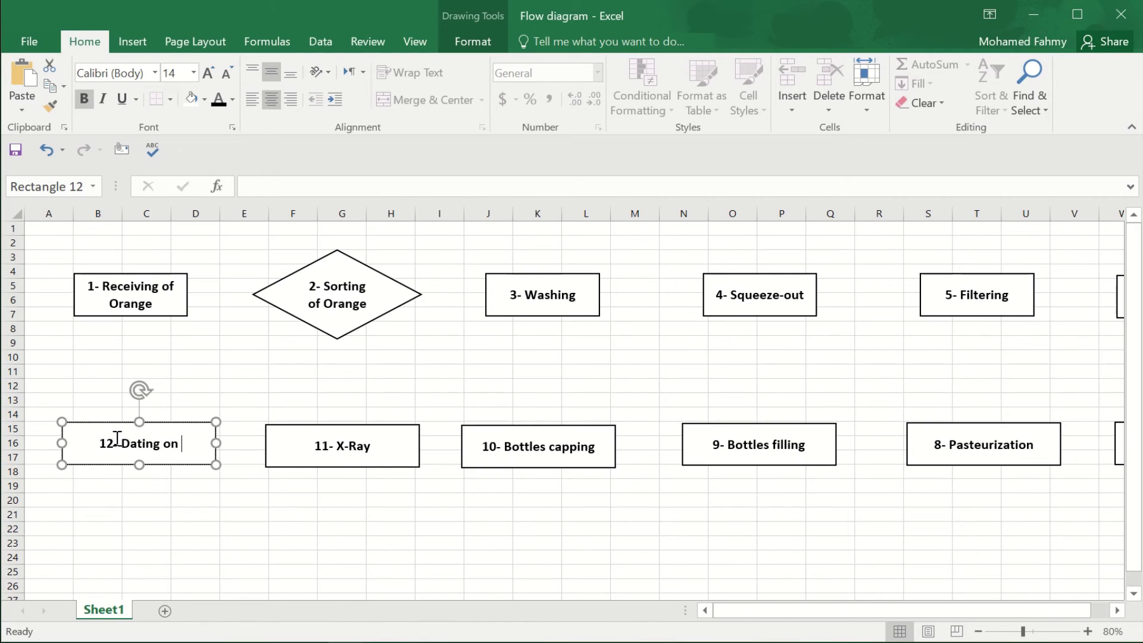
pyautogui.write('Bottles')
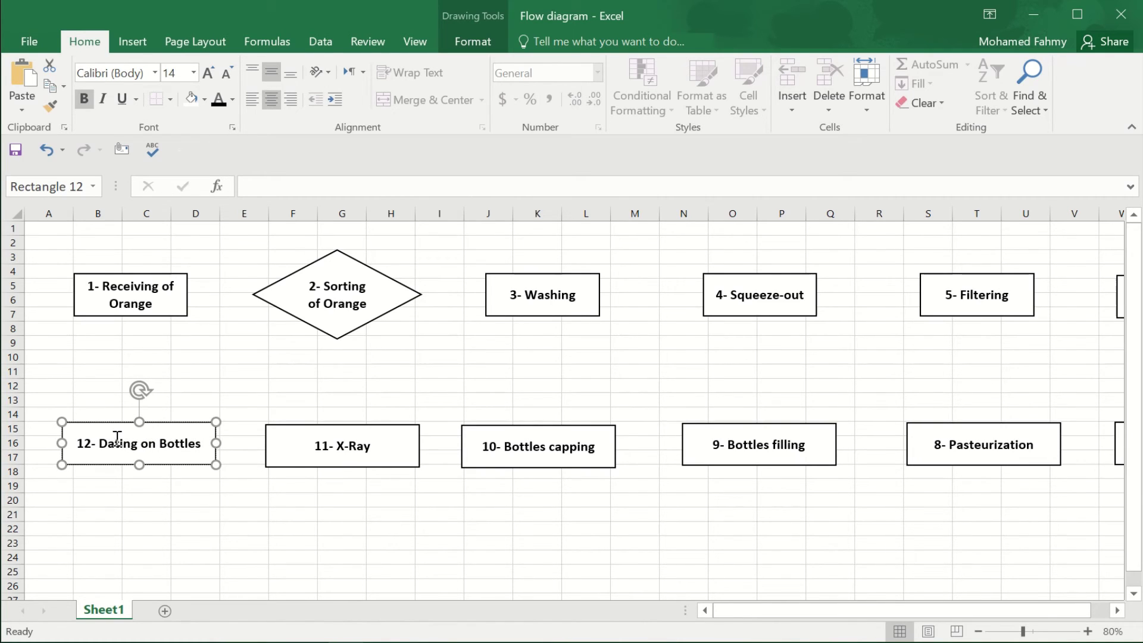
pyautogui.click(196, 568)
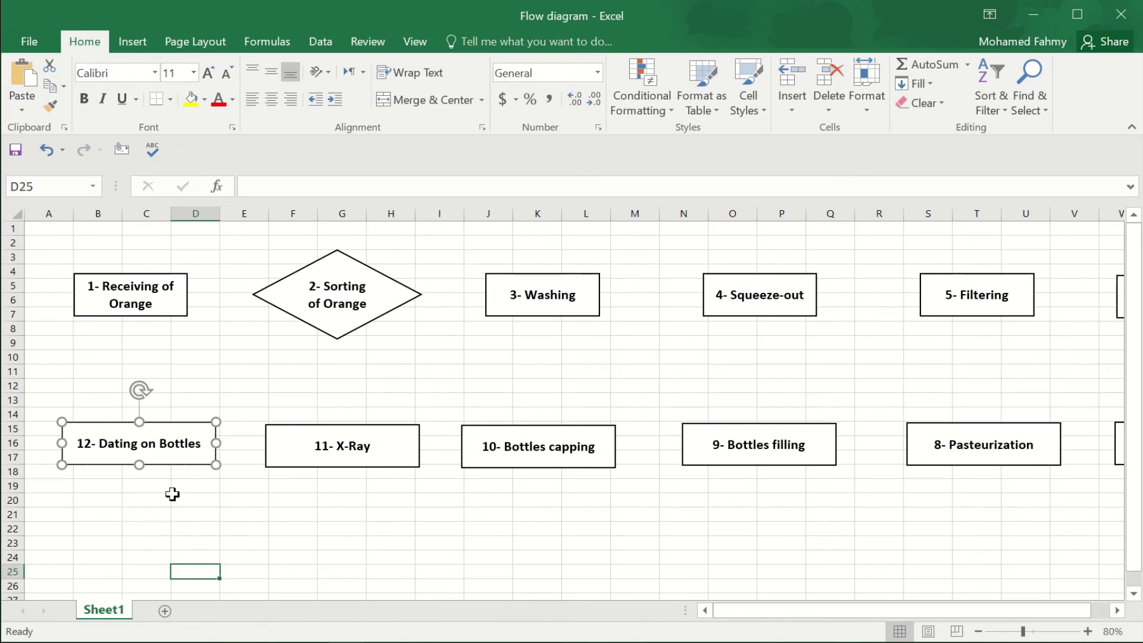
pyautogui.scroll(-1, 229, 505)
pyautogui.scroll(-2, 229, 505)
# Copy the Dating box down to start a third row labelled '13- Packing the Bottles'.
pyautogui.scroll(-1, 214, 484)
pyautogui.click(178, 335)
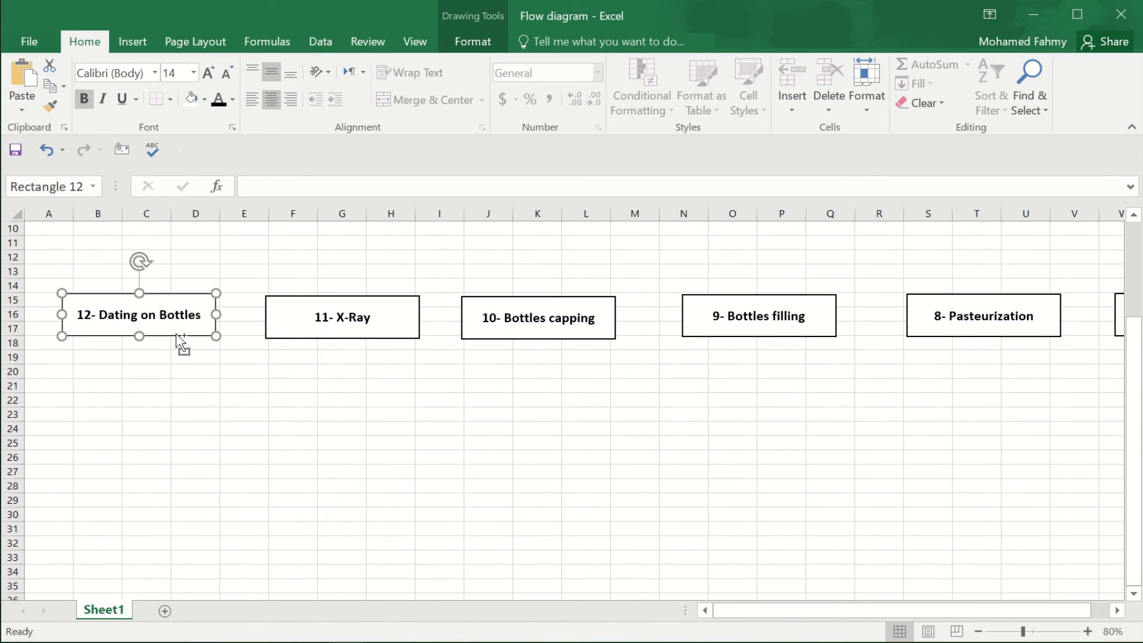
pyautogui.moveTo(185, 351); pyautogui.dragTo(174, 500)
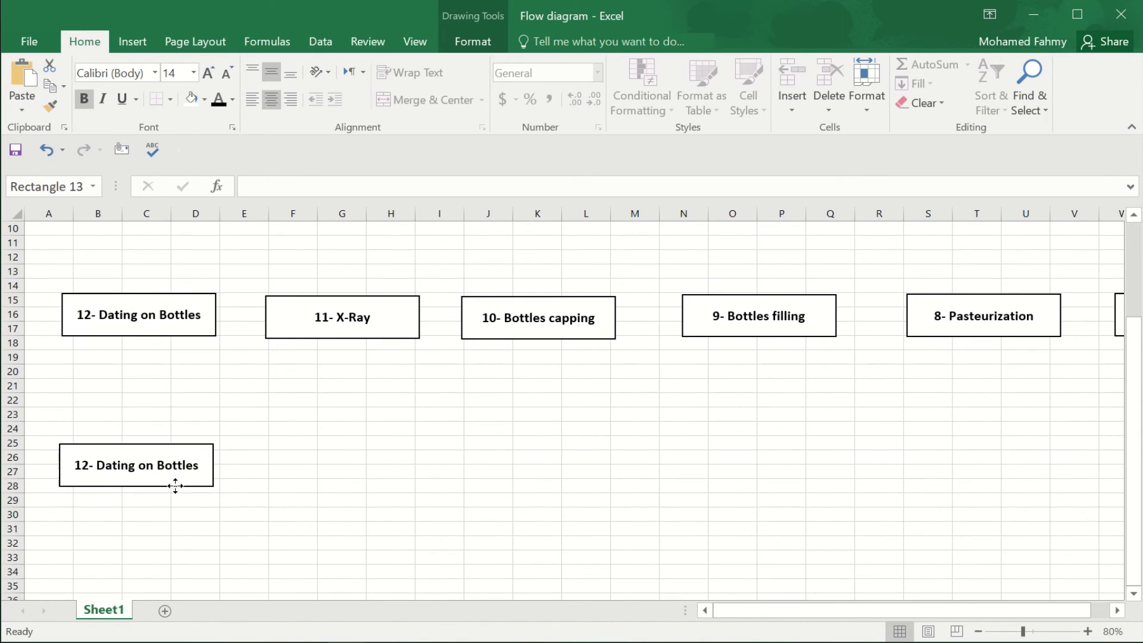
pyautogui.tripleClick(77, 477)
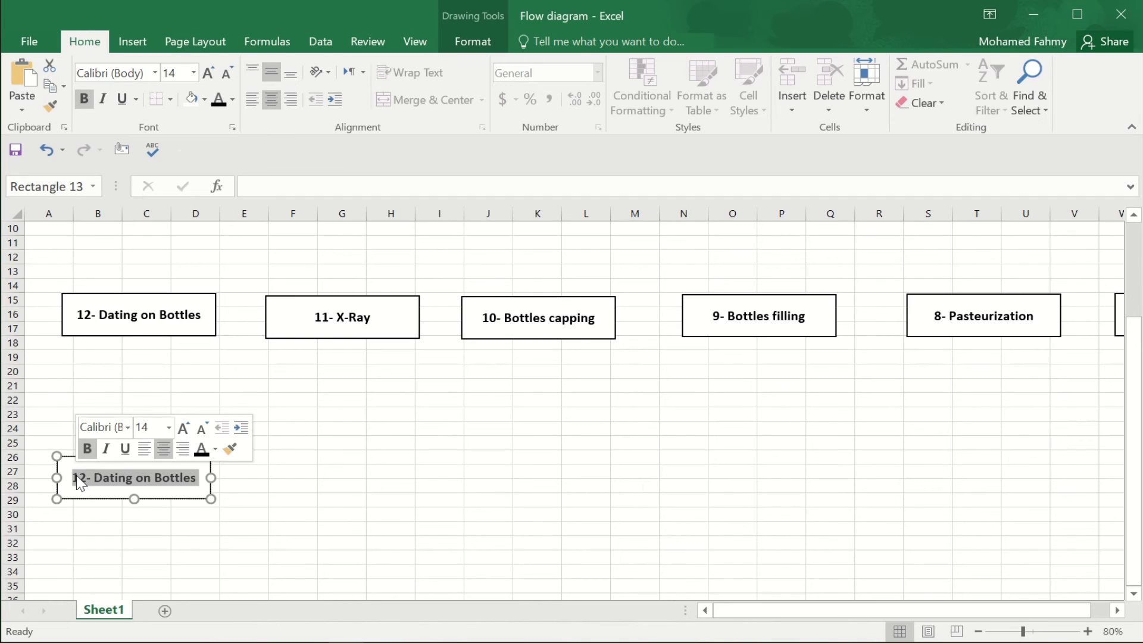
pyautogui.write('13- ')
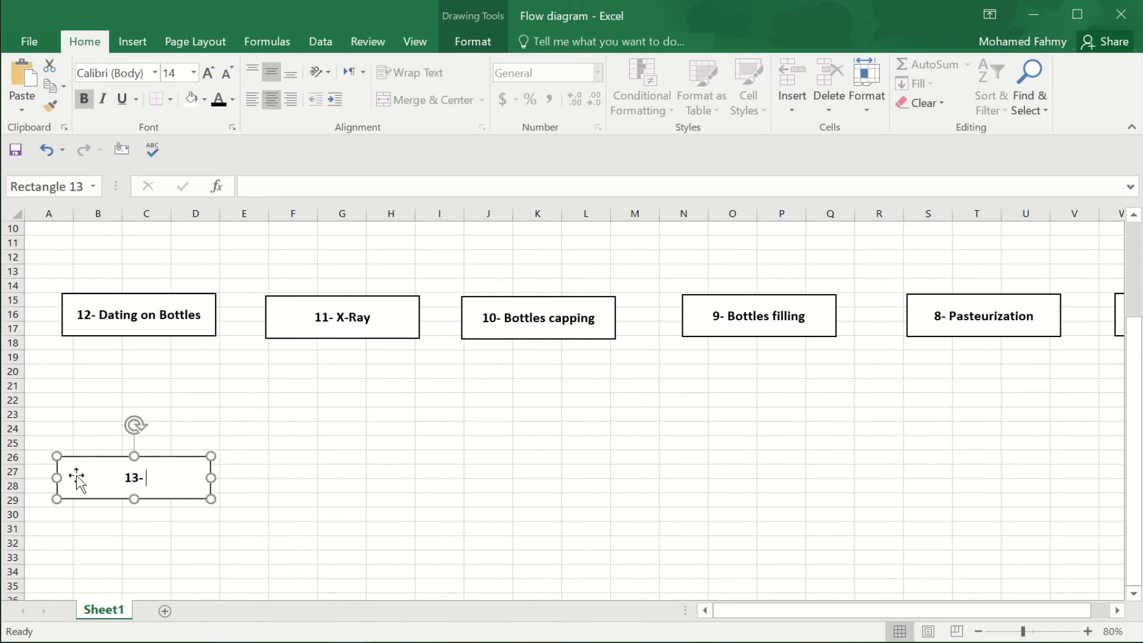
pyautogui.write('Pack')
pyautogui.write('ing the Bo')
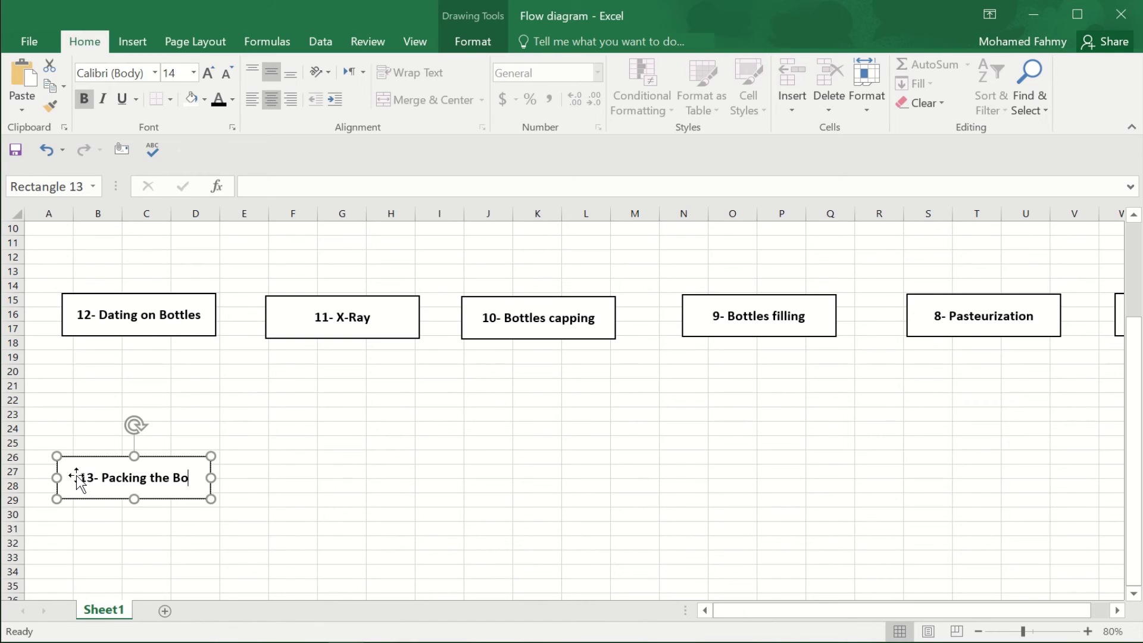
pyautogui.write('ttles')
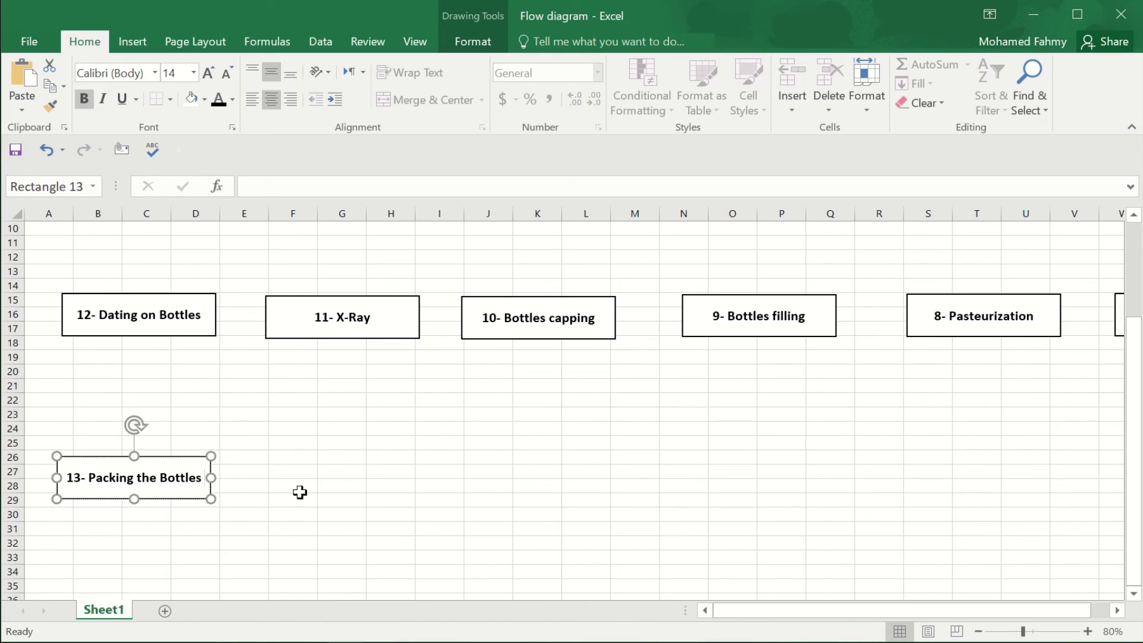
pyautogui.click(354, 488)
# Duplicate it to the right and label it '14- Arranging on Pallets'.
pyautogui.click(175, 500)
pyautogui.hotkey('ctrl', 'd')
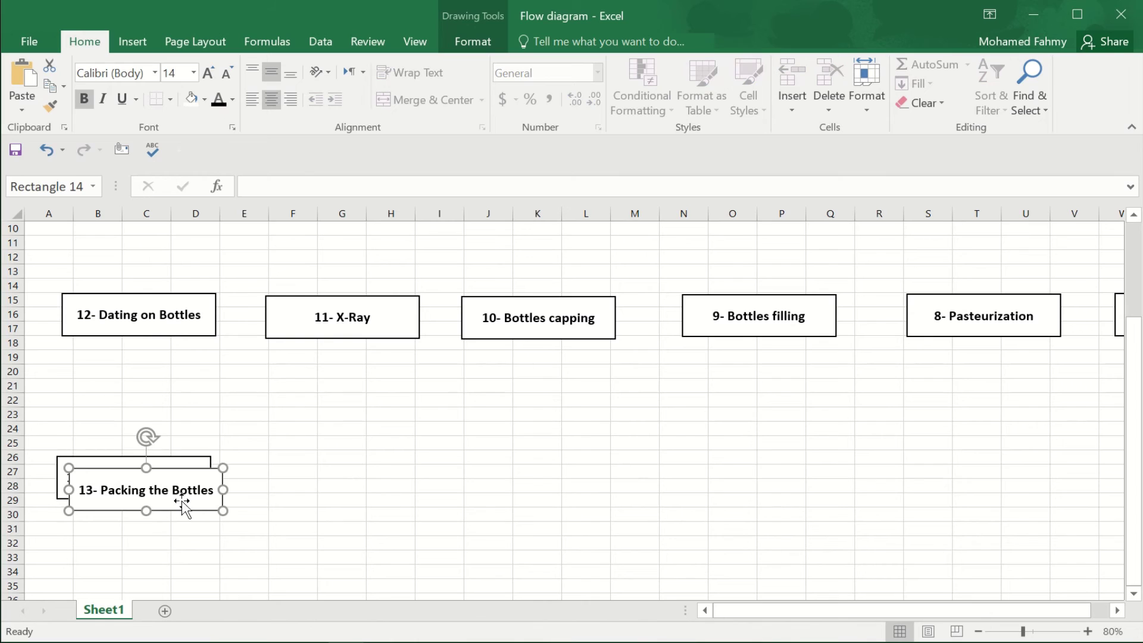
pyautogui.moveTo(182, 501); pyautogui.dragTo(397, 496)
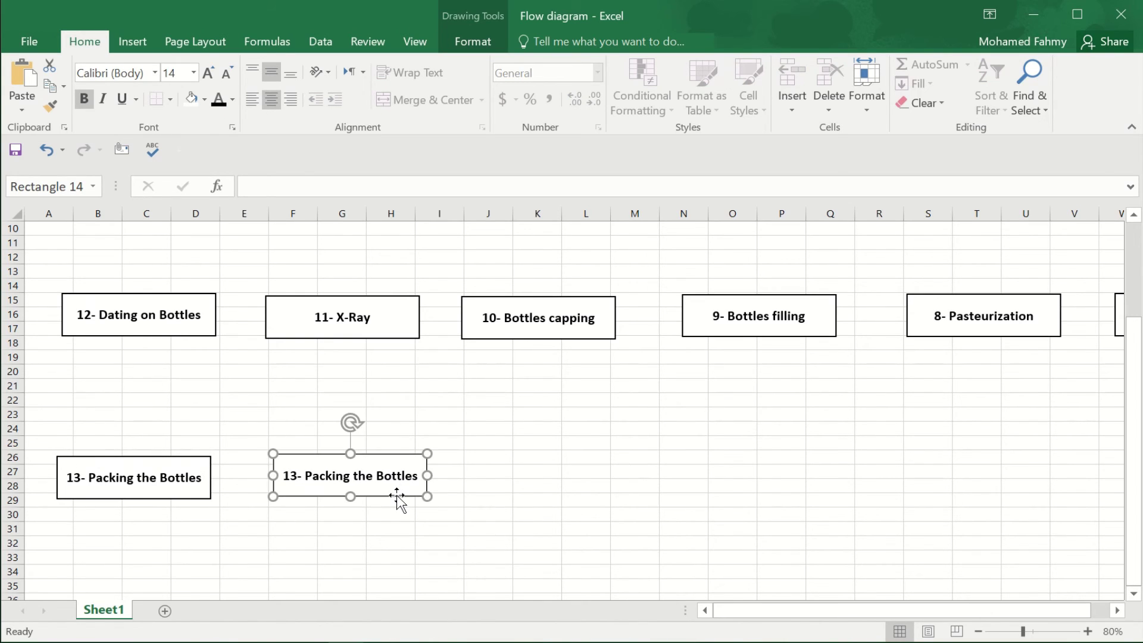
pyautogui.tripleClick(387, 476)
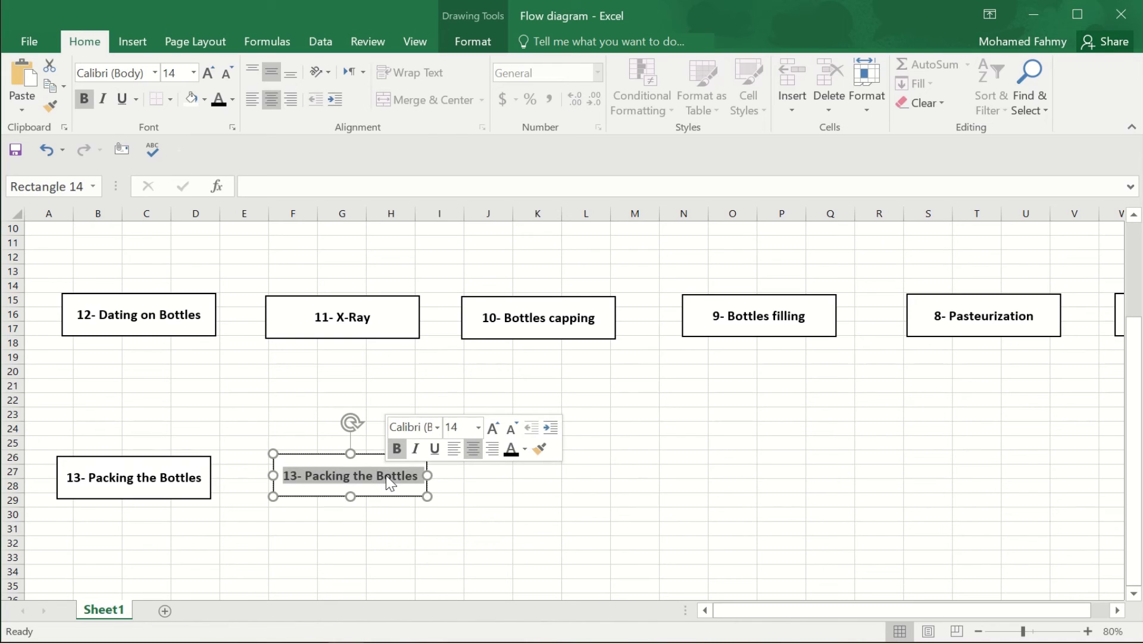
pyautogui.write('14- A')
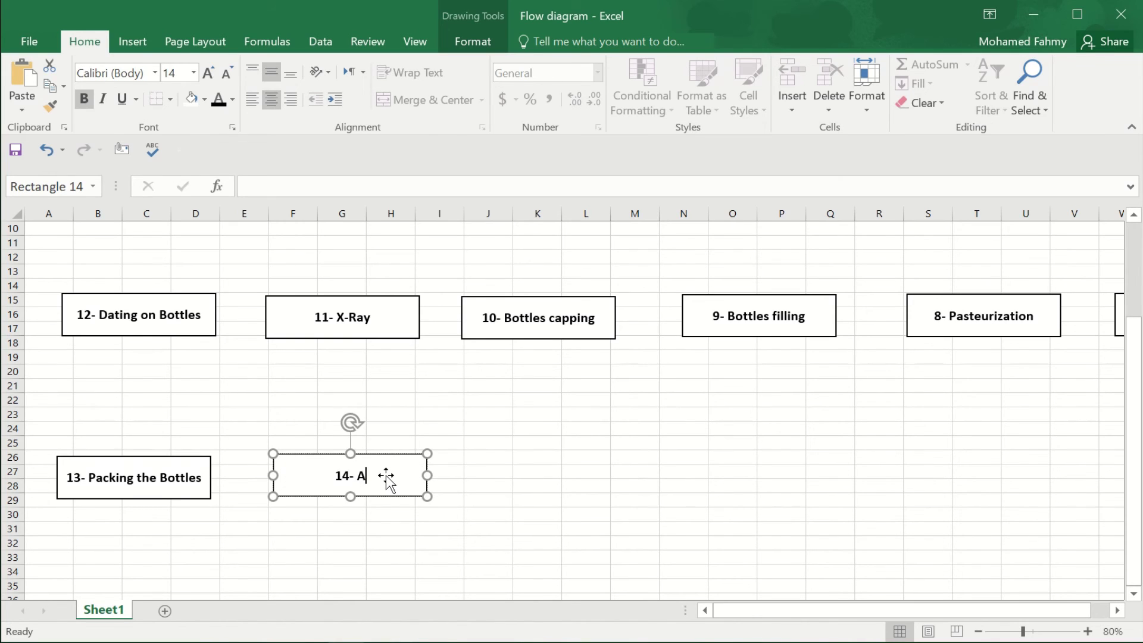
pyautogui.write('rrang')
pyautogui.write('ing on ')
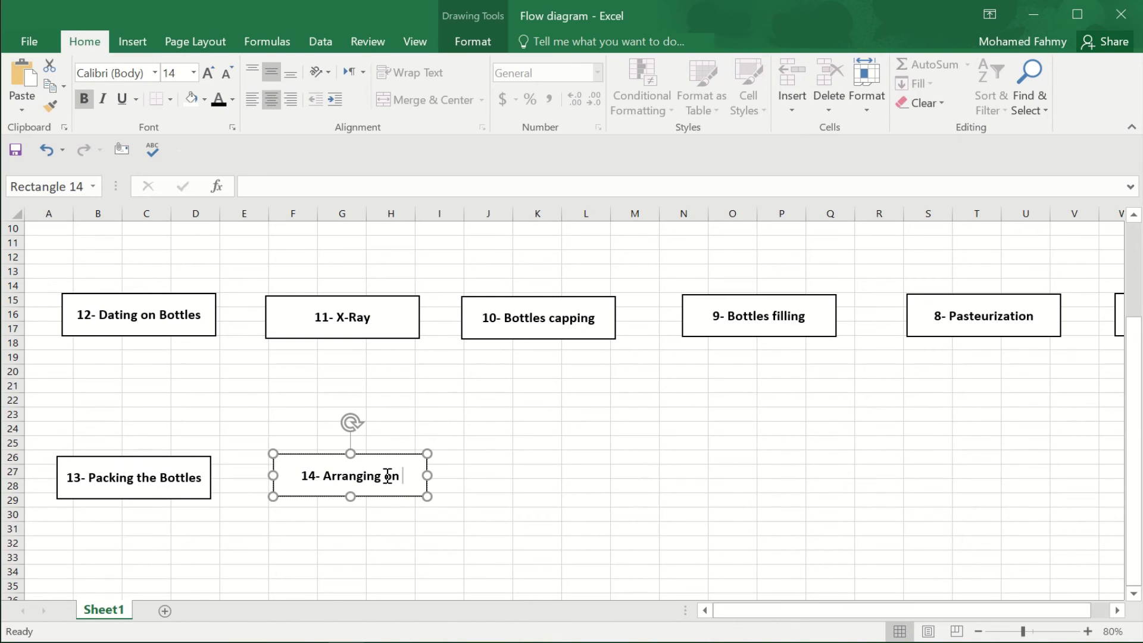
pyautogui.write('Pallets')
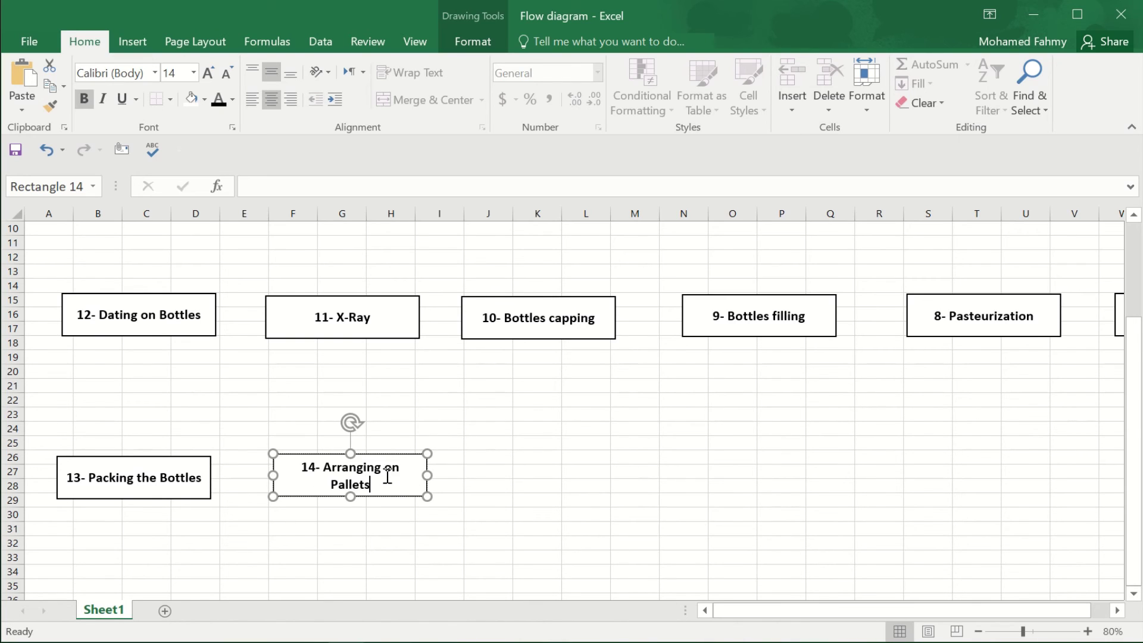
# Copy the step 14 box to its right and label it '15- Storing'.
pyautogui.click(584, 510)
pyautogui.click(395, 497)
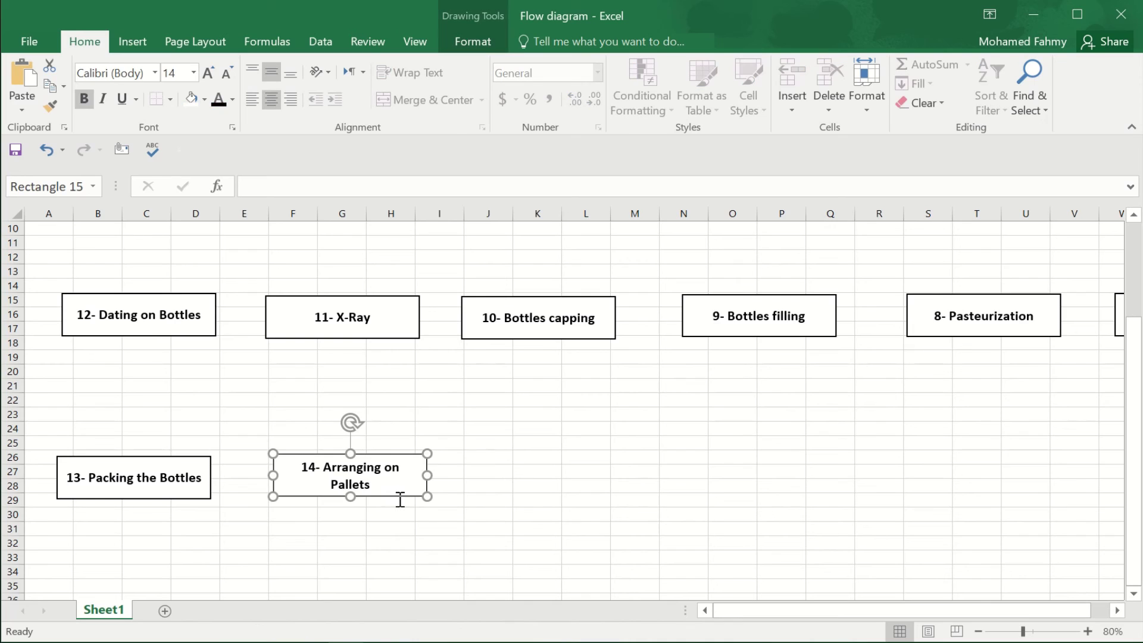
pyautogui.keyDown('ctrl'); pyautogui.moveTo(400, 500); pyautogui.dragTo(573, 484); pyautogui.keyUp('ctrl')
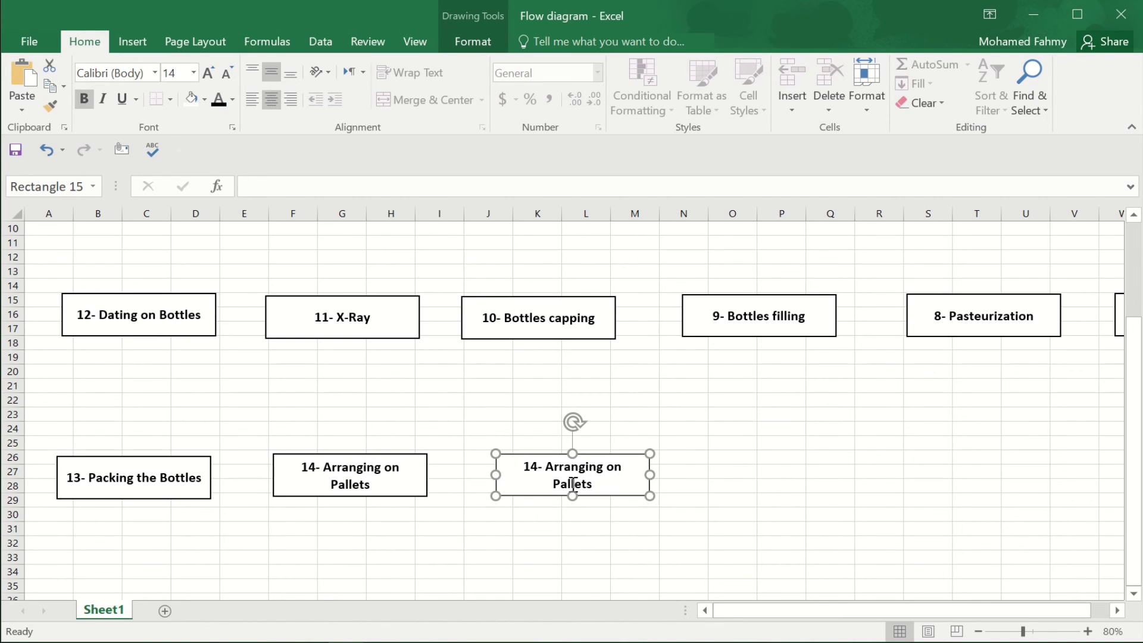
pyautogui.tripleClick(573, 483)
pyautogui.write('15- ')
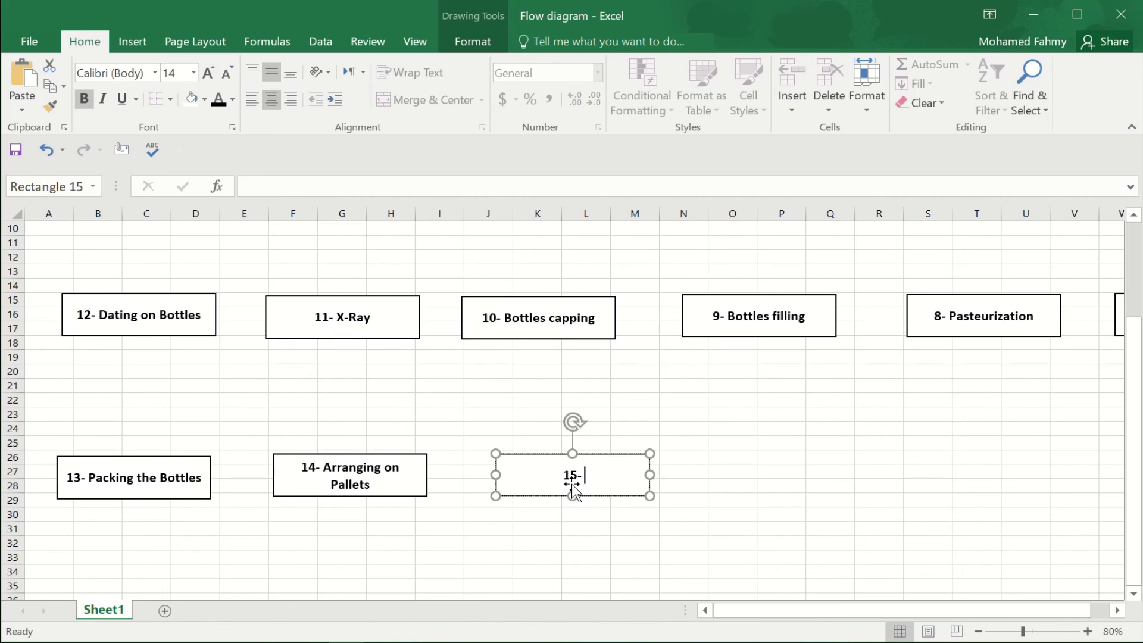
pyautogui.write('Storin')
pyautogui.write('g')
# Duplicate Storing to its right and label it '16- Distribution'.
pyautogui.click(772, 515)
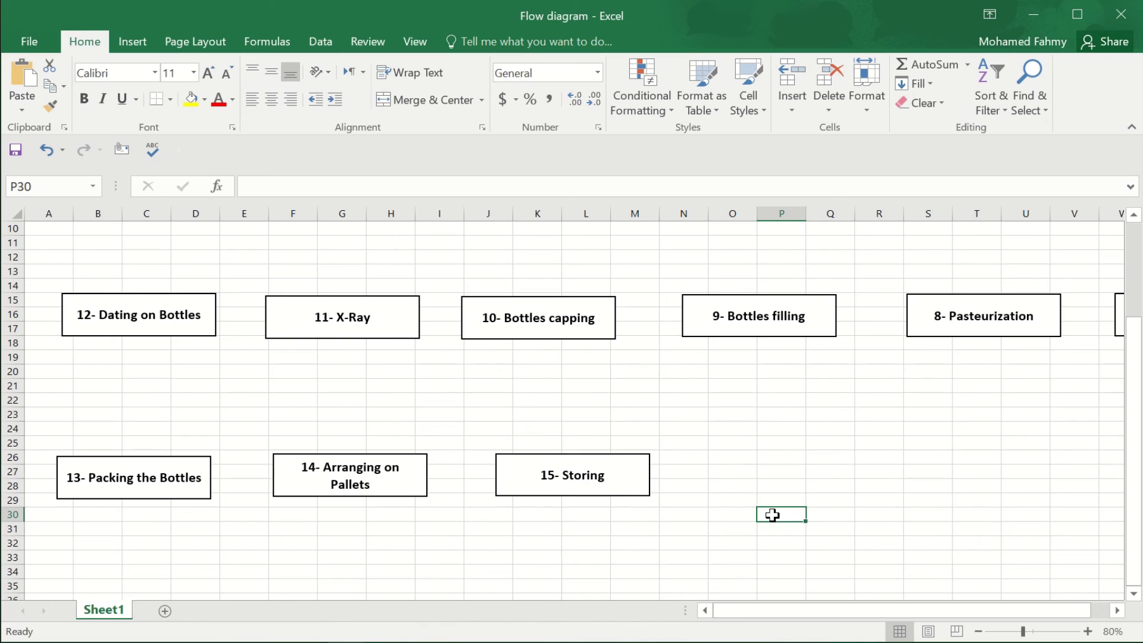
pyautogui.click(643, 494)
pyautogui.hotkey('ctrl', 'd')
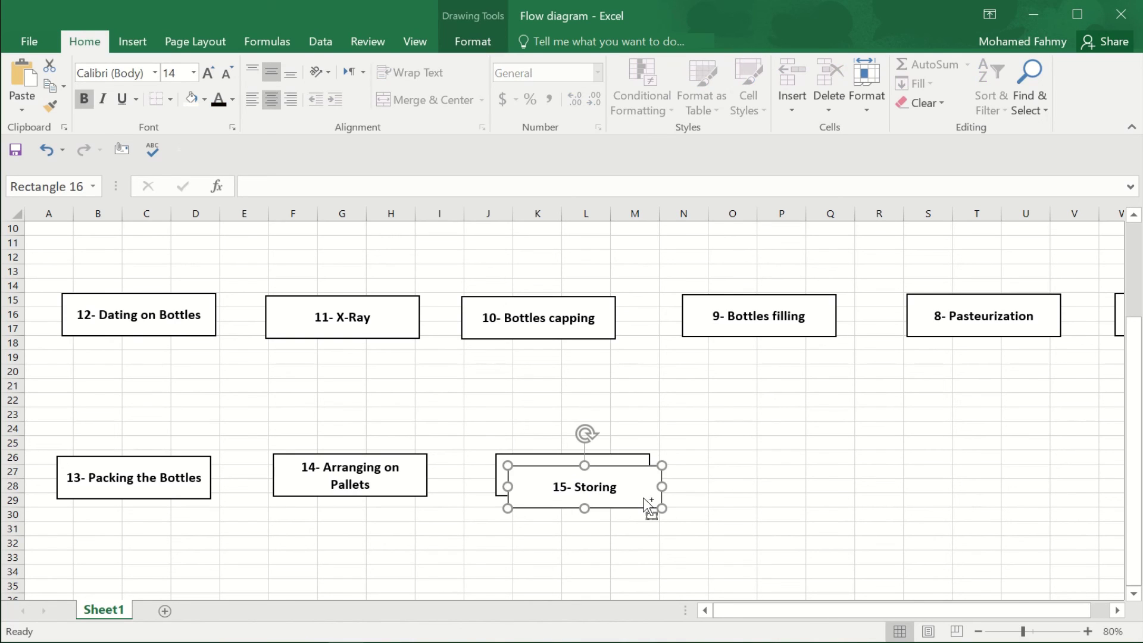
pyautogui.moveTo(639, 505); pyautogui.dragTo(859, 494)
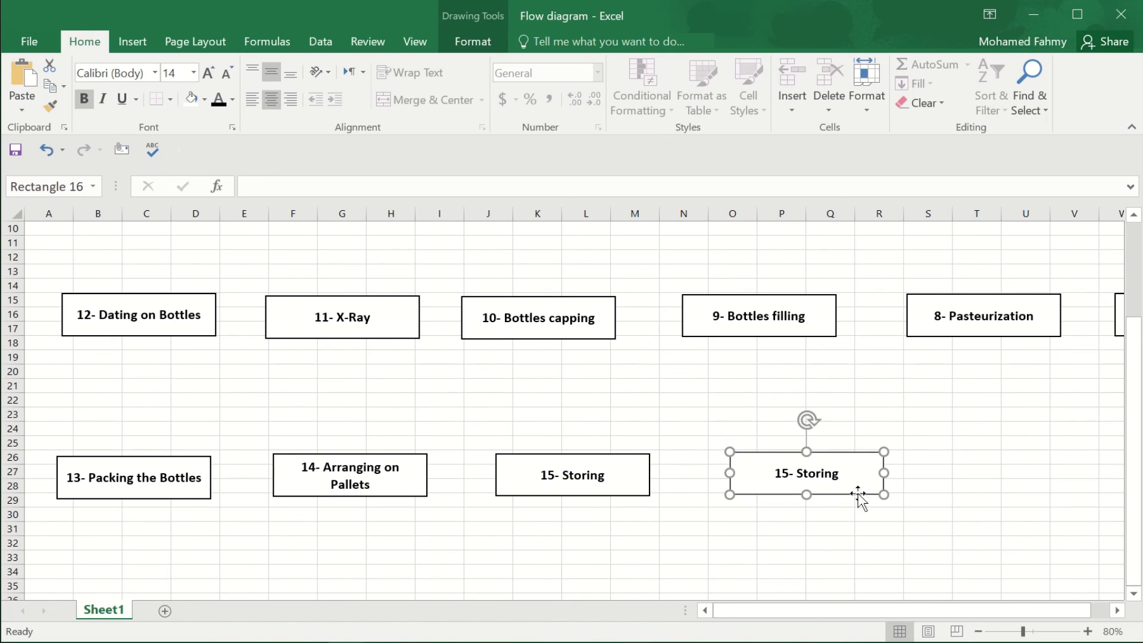
pyautogui.click(785, 466)
pyautogui.hotkey('ctrl', 'a')
pyautogui.write('16- ')
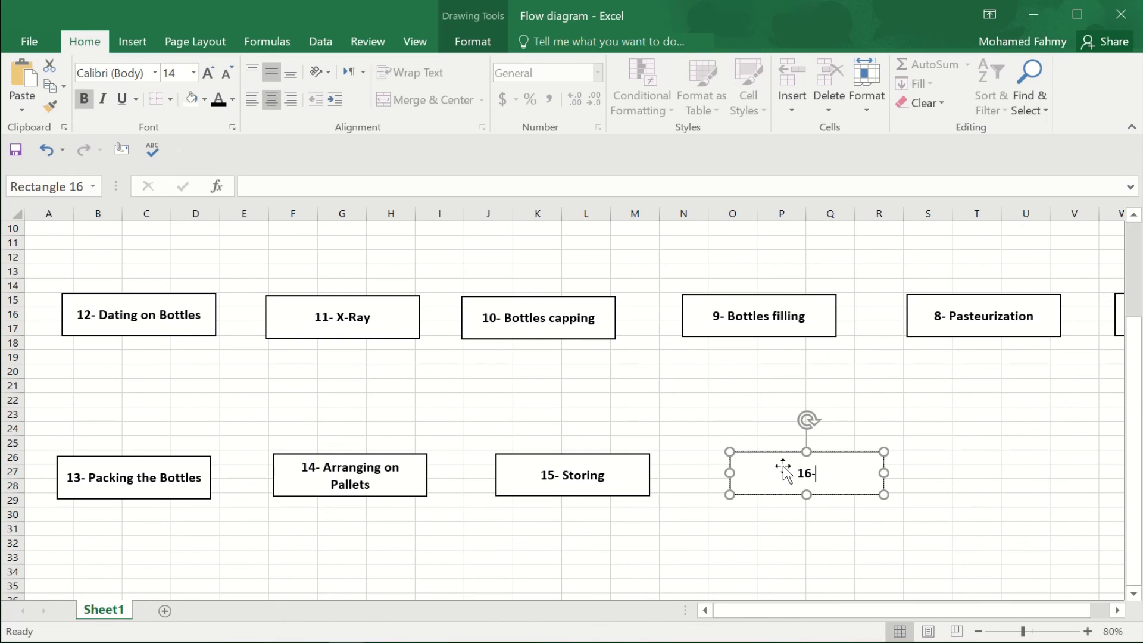
pyautogui.write('D')
pyautogui.write('istrib')
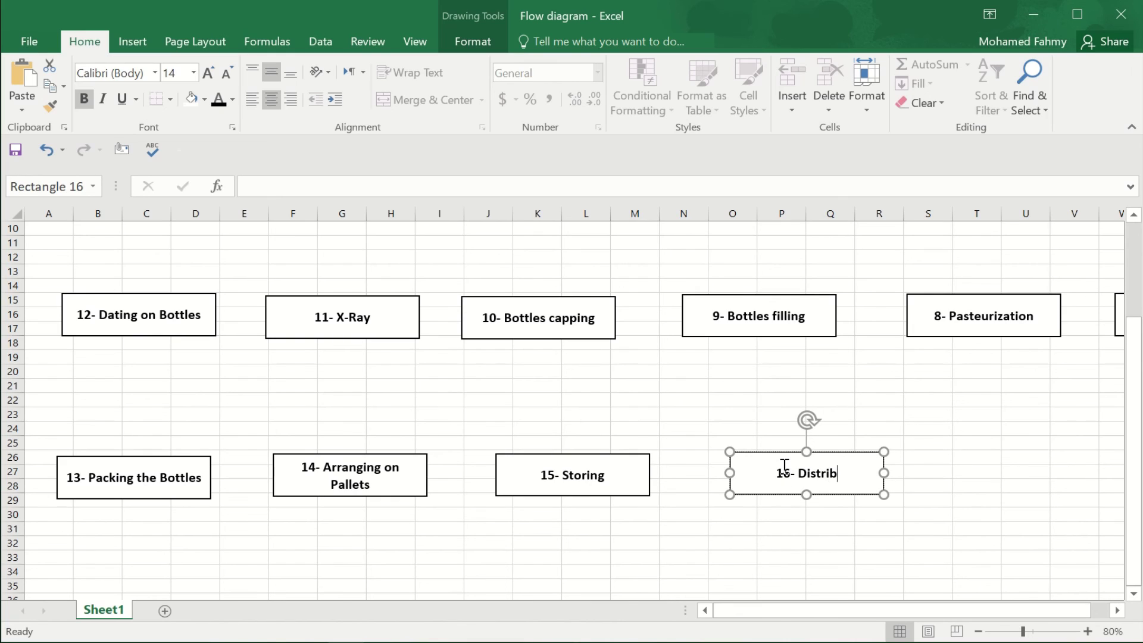
pyautogui.write('ution')
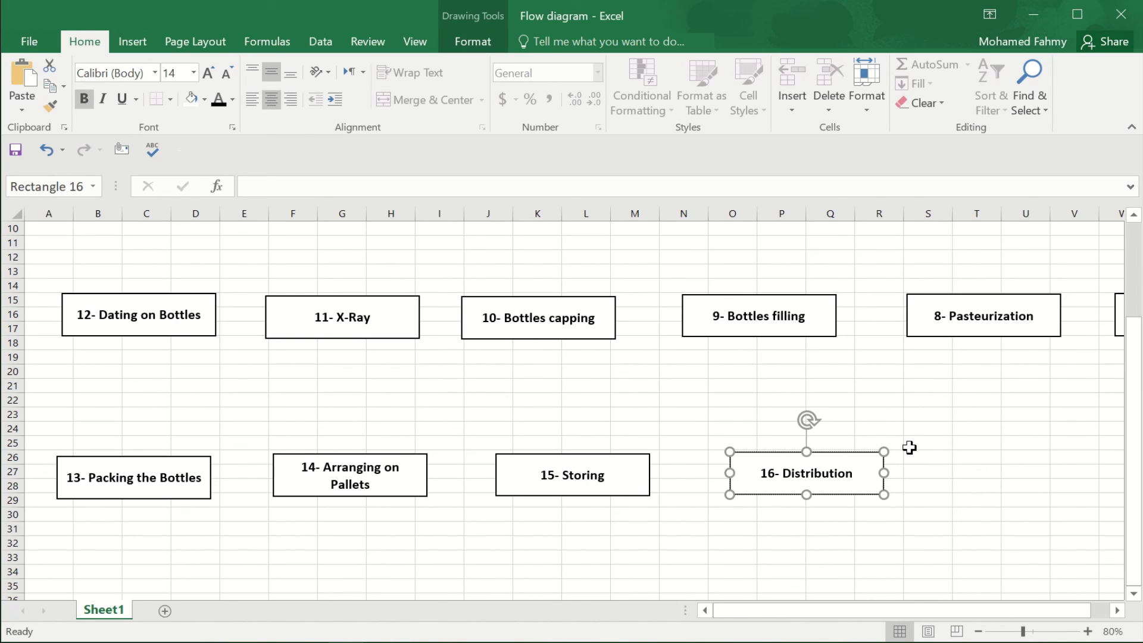
pyautogui.scroll(1, 909, 447)
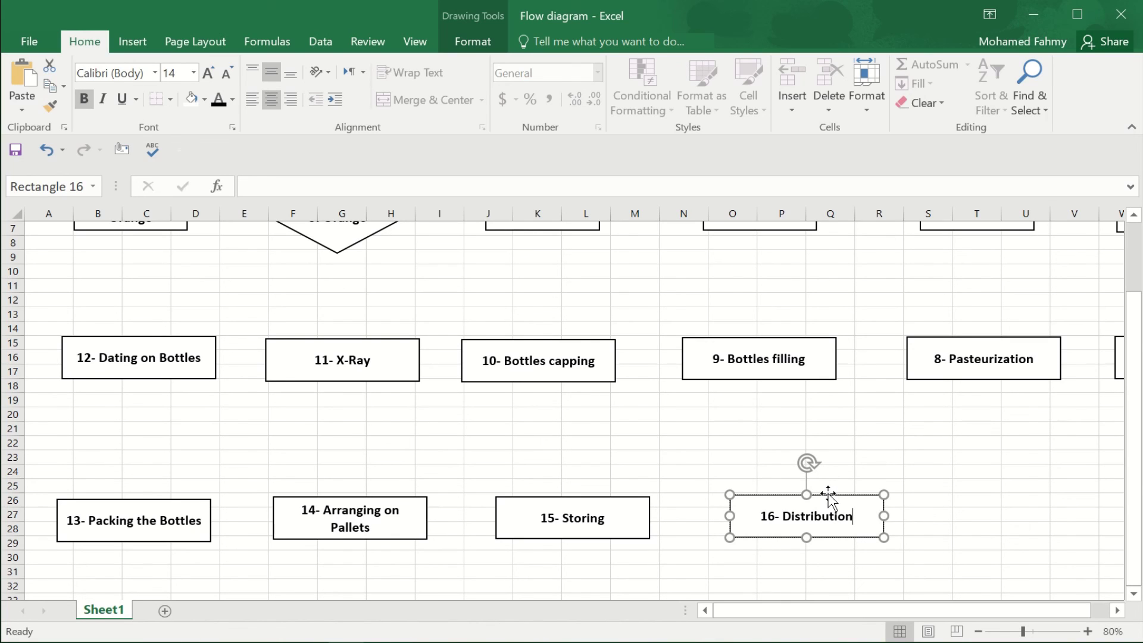
# Change the "16- Distribution" box into a rounded rectangle and drag its handle to round it fully.
pyautogui.click(485, 42)
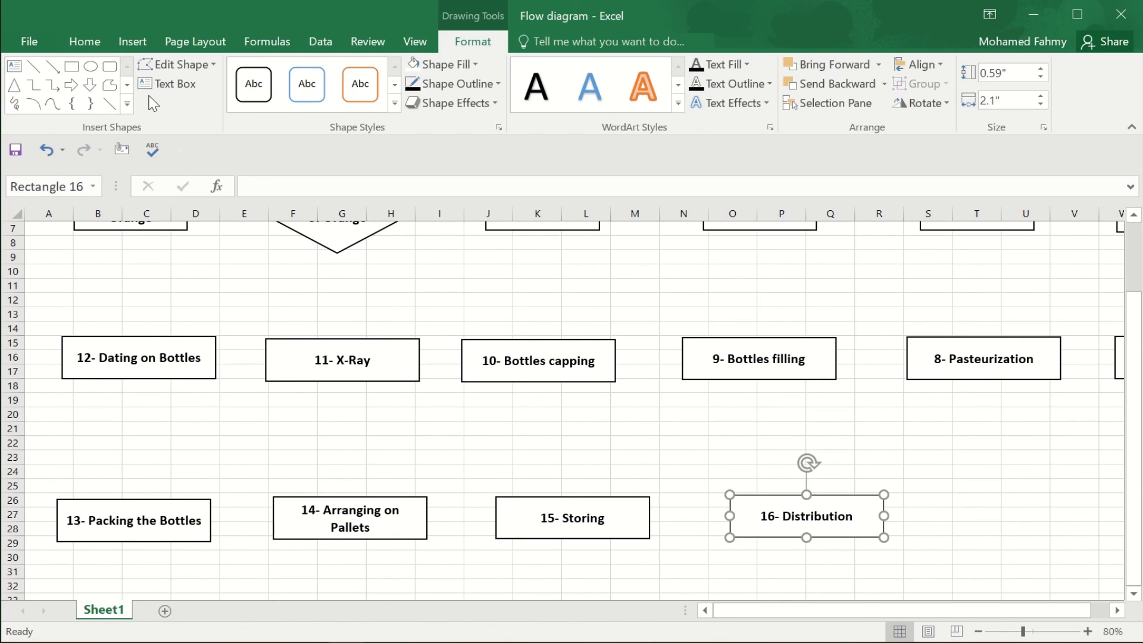
pyautogui.click(174, 65)
pyautogui.moveTo(201, 87)
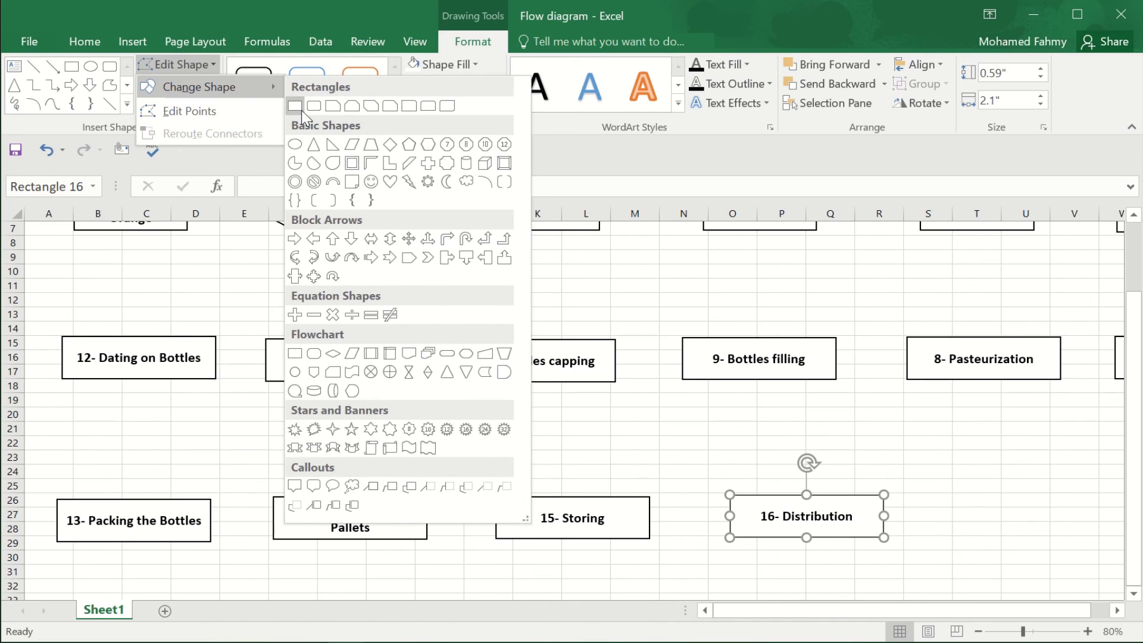
pyautogui.click(296, 106)
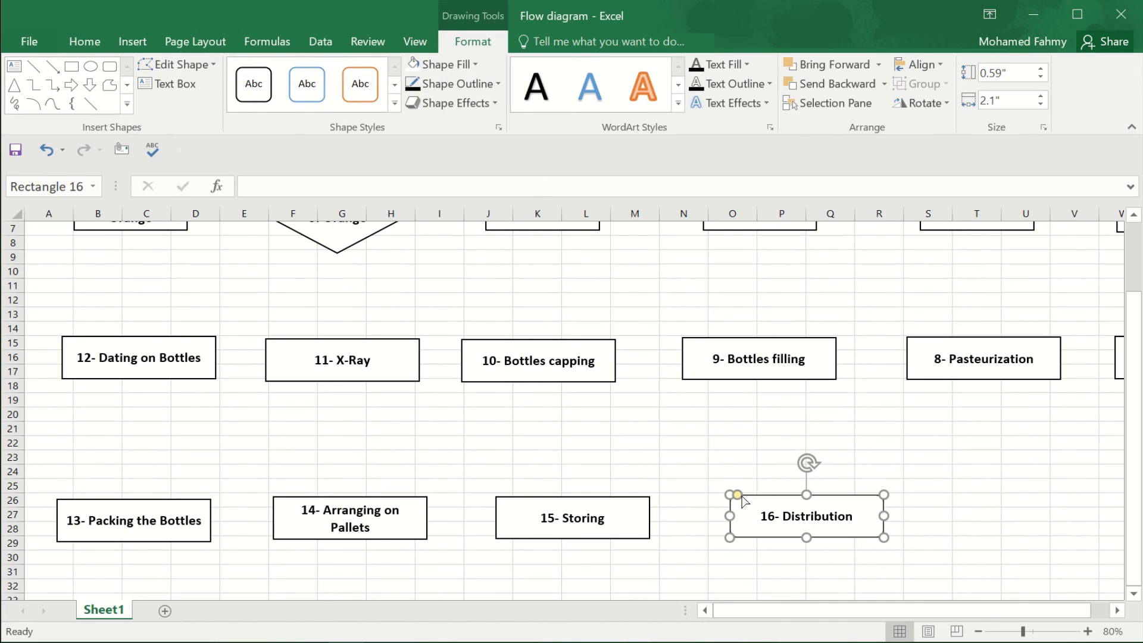
pyautogui.moveTo(738, 495); pyautogui.dragTo(766, 502)
pyautogui.click(696, 451)
pyautogui.scroll(2, 434, 438)
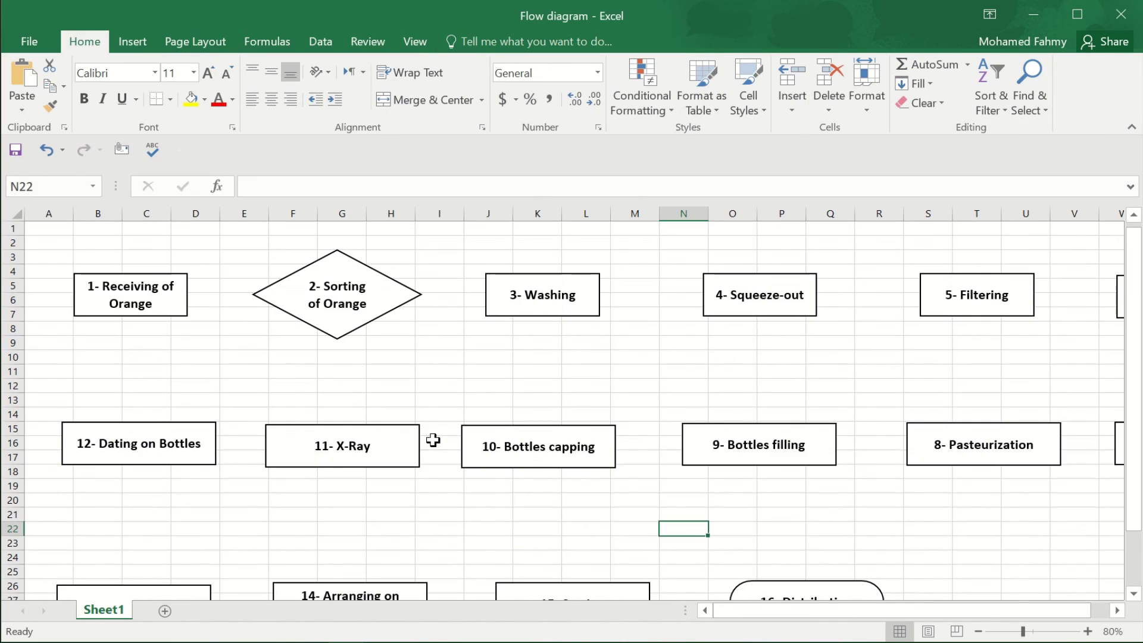
# Make "1- Receiving of Orange" a rounded rectangle and widen it to the right.
pyautogui.click(187, 311)
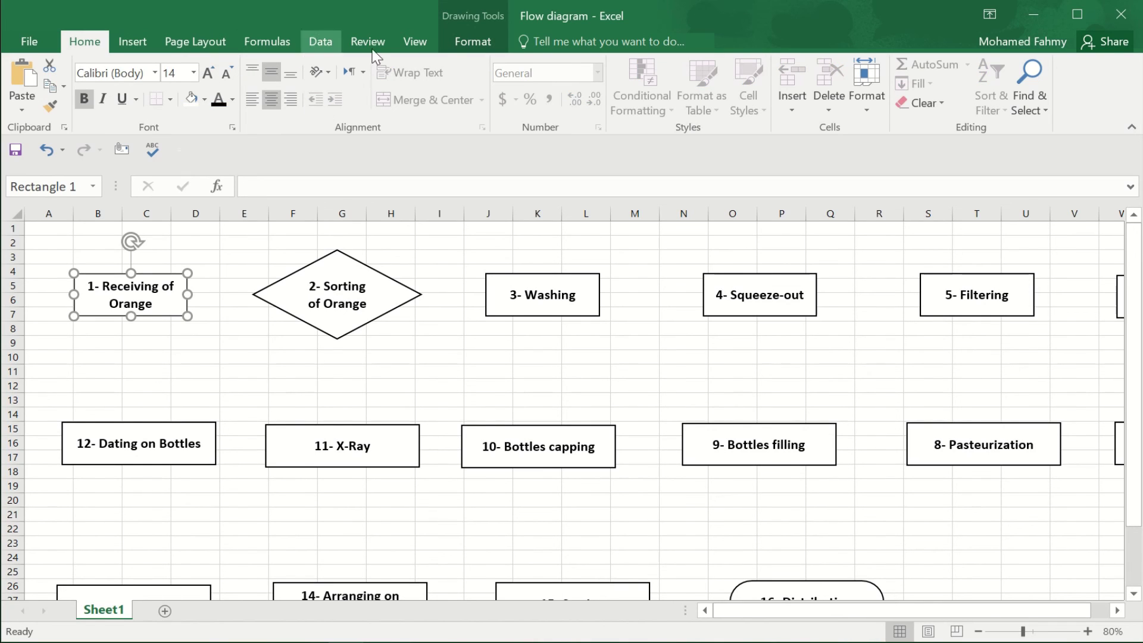
pyautogui.click(473, 42)
pyautogui.click(191, 69)
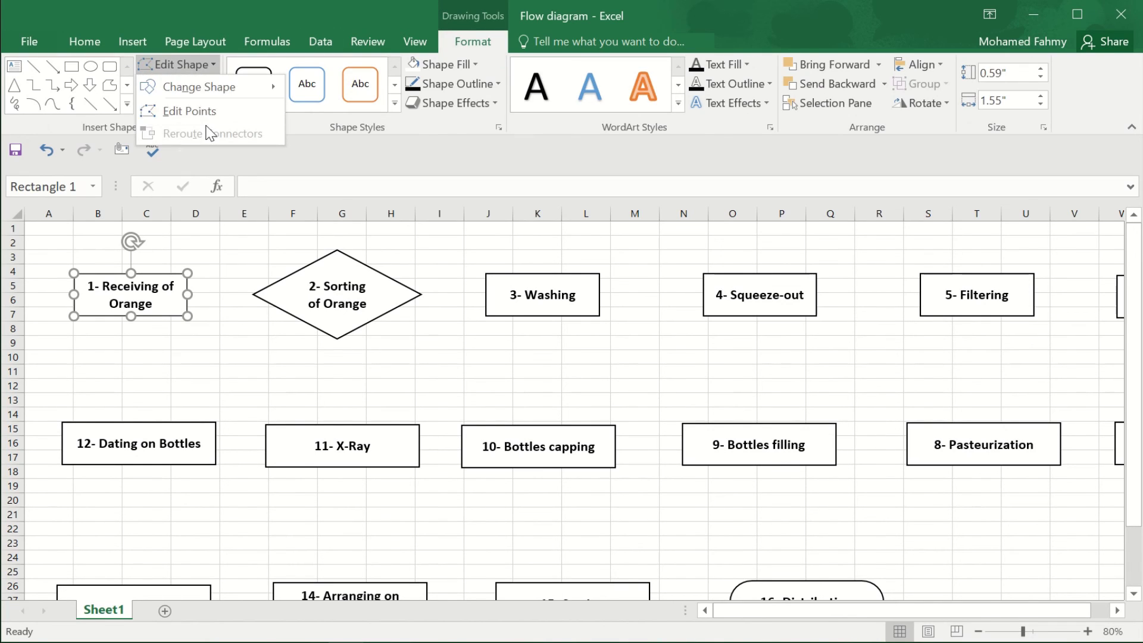
pyautogui.click(209, 90)
pyautogui.click(314, 105)
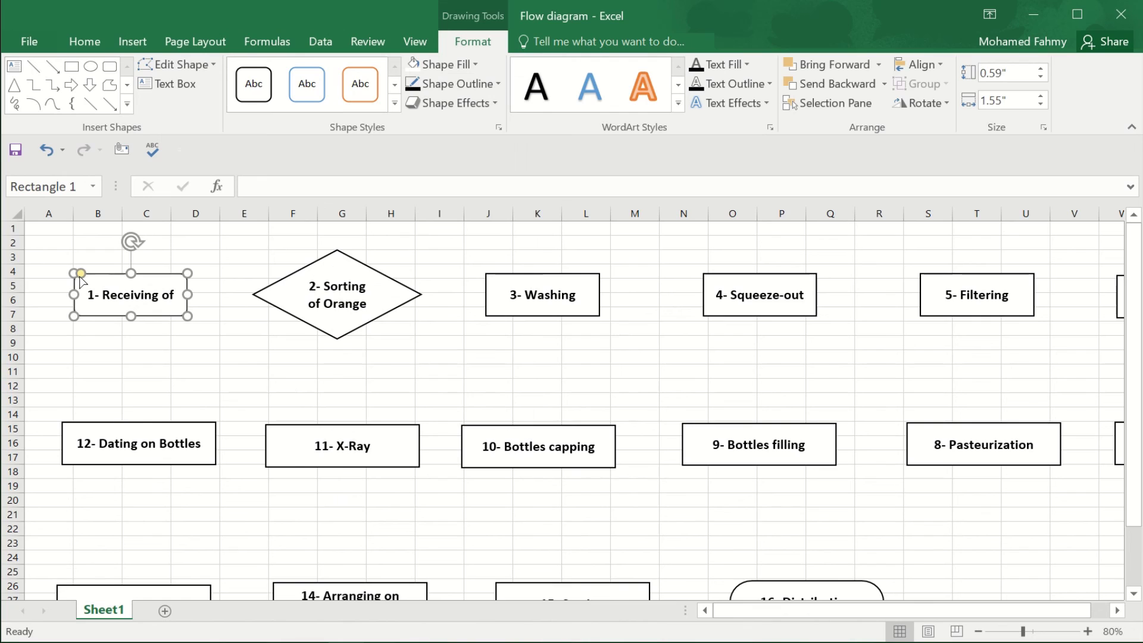
pyautogui.moveTo(188, 295); pyautogui.dragTo(225, 294)
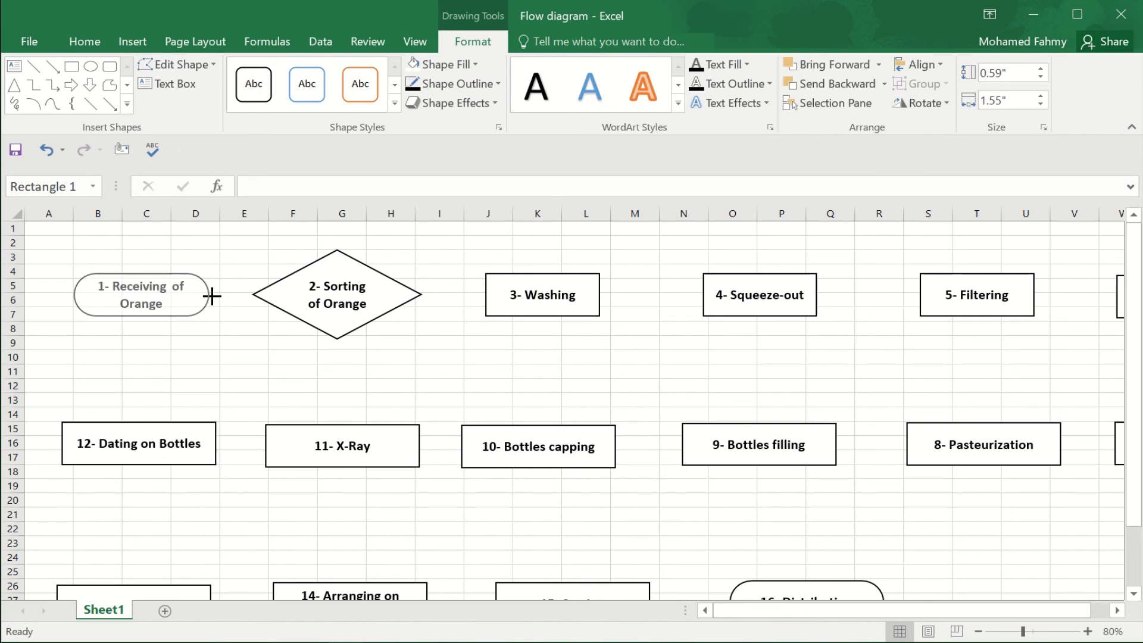
pyautogui.click(204, 247)
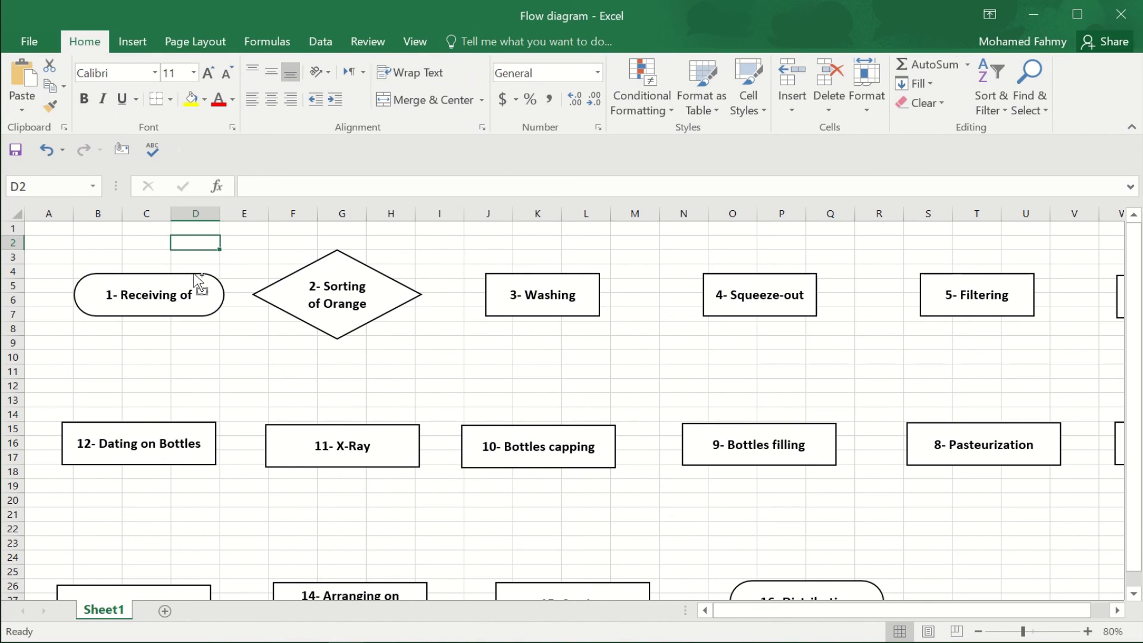
pyautogui.click(265, 259)
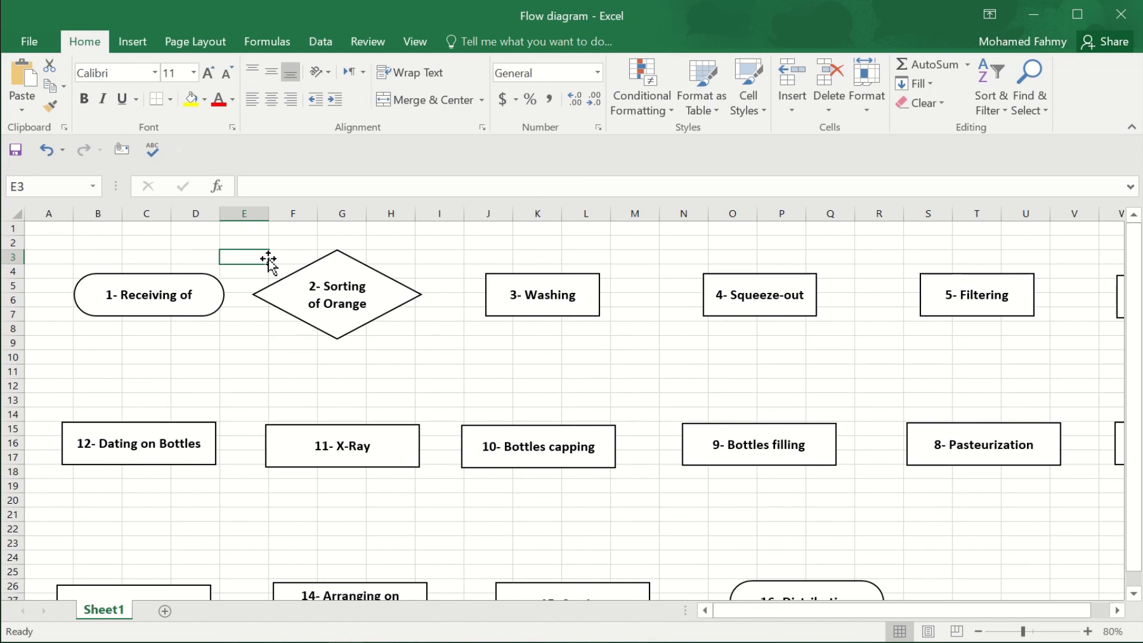